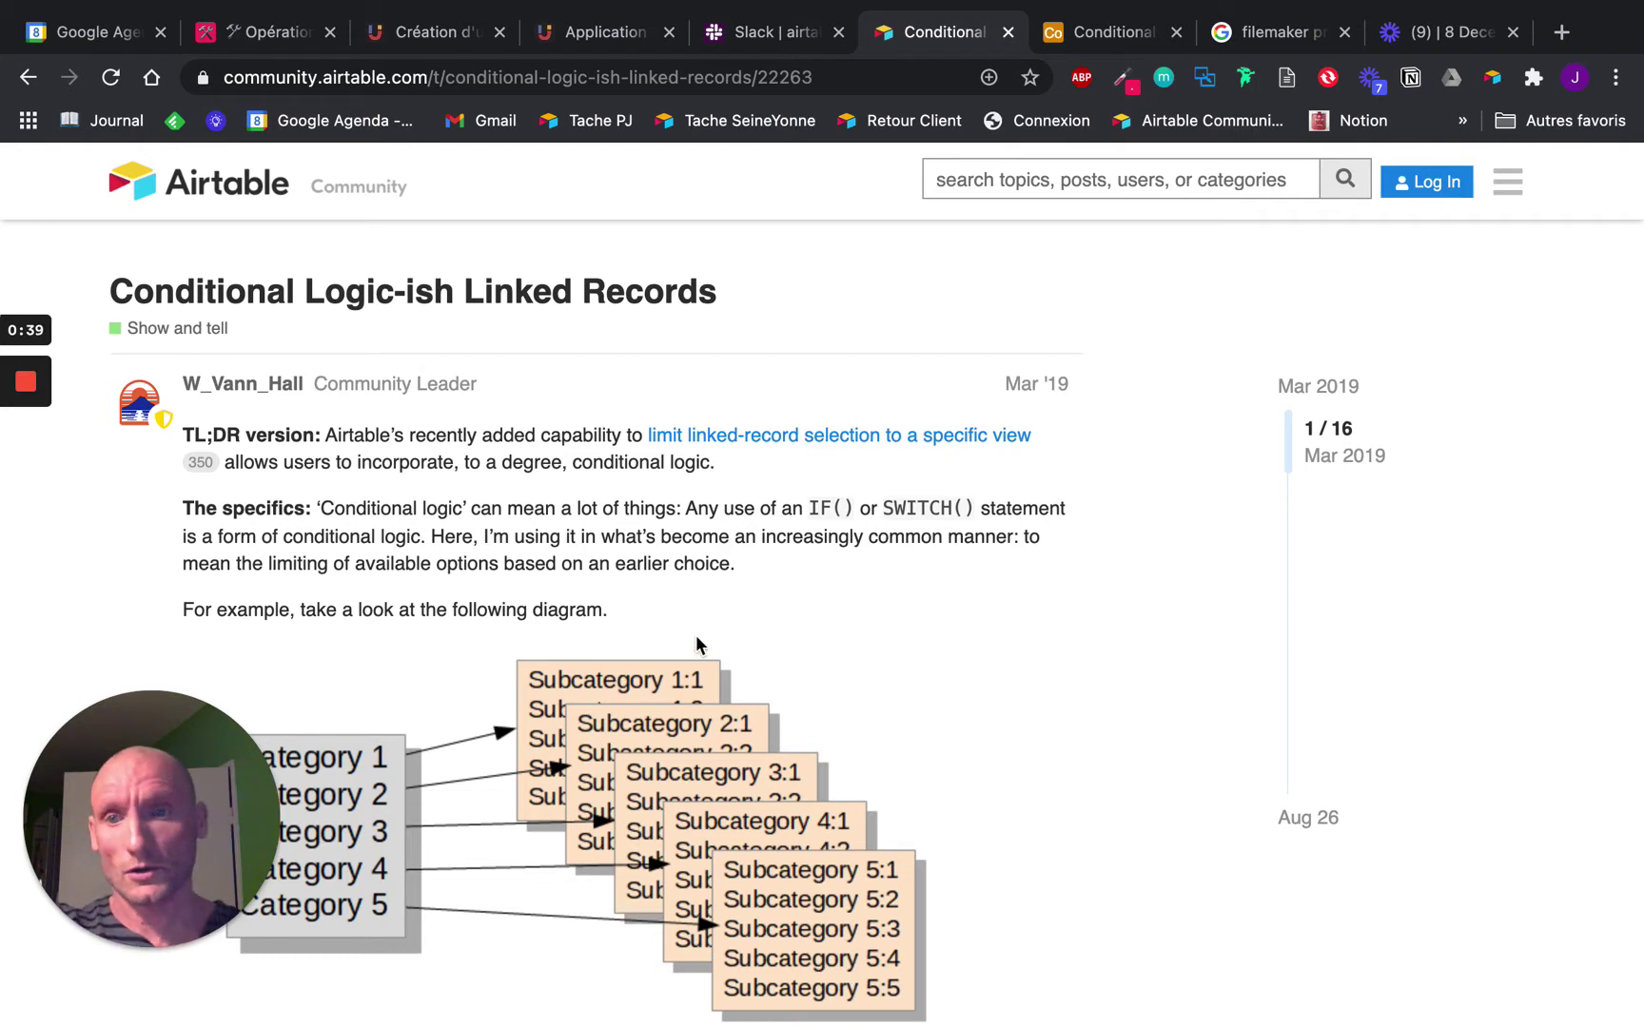
# Read the Conditional Logic-ish Linked Records post as far as its demo base link and view the open Conditional Logic demo base
pyautogui.scroll(-2, 694, 635)
pyautogui.scroll(1, 694, 635)
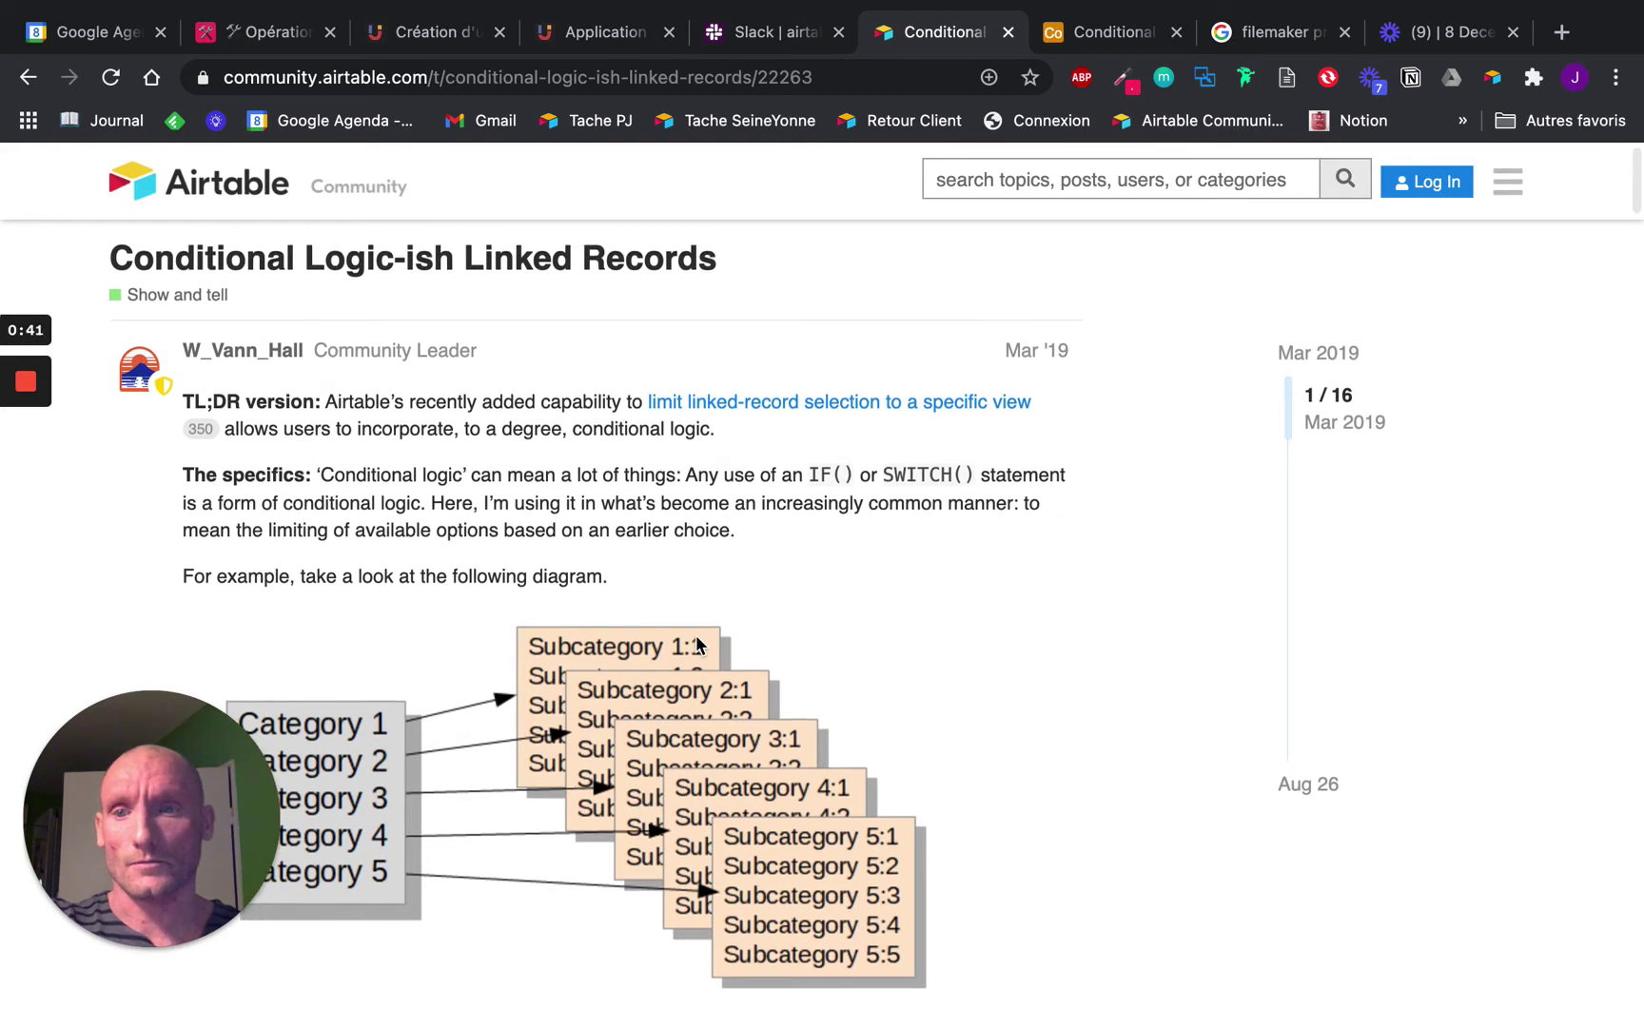
pyautogui.scroll(-1, 699, 646)
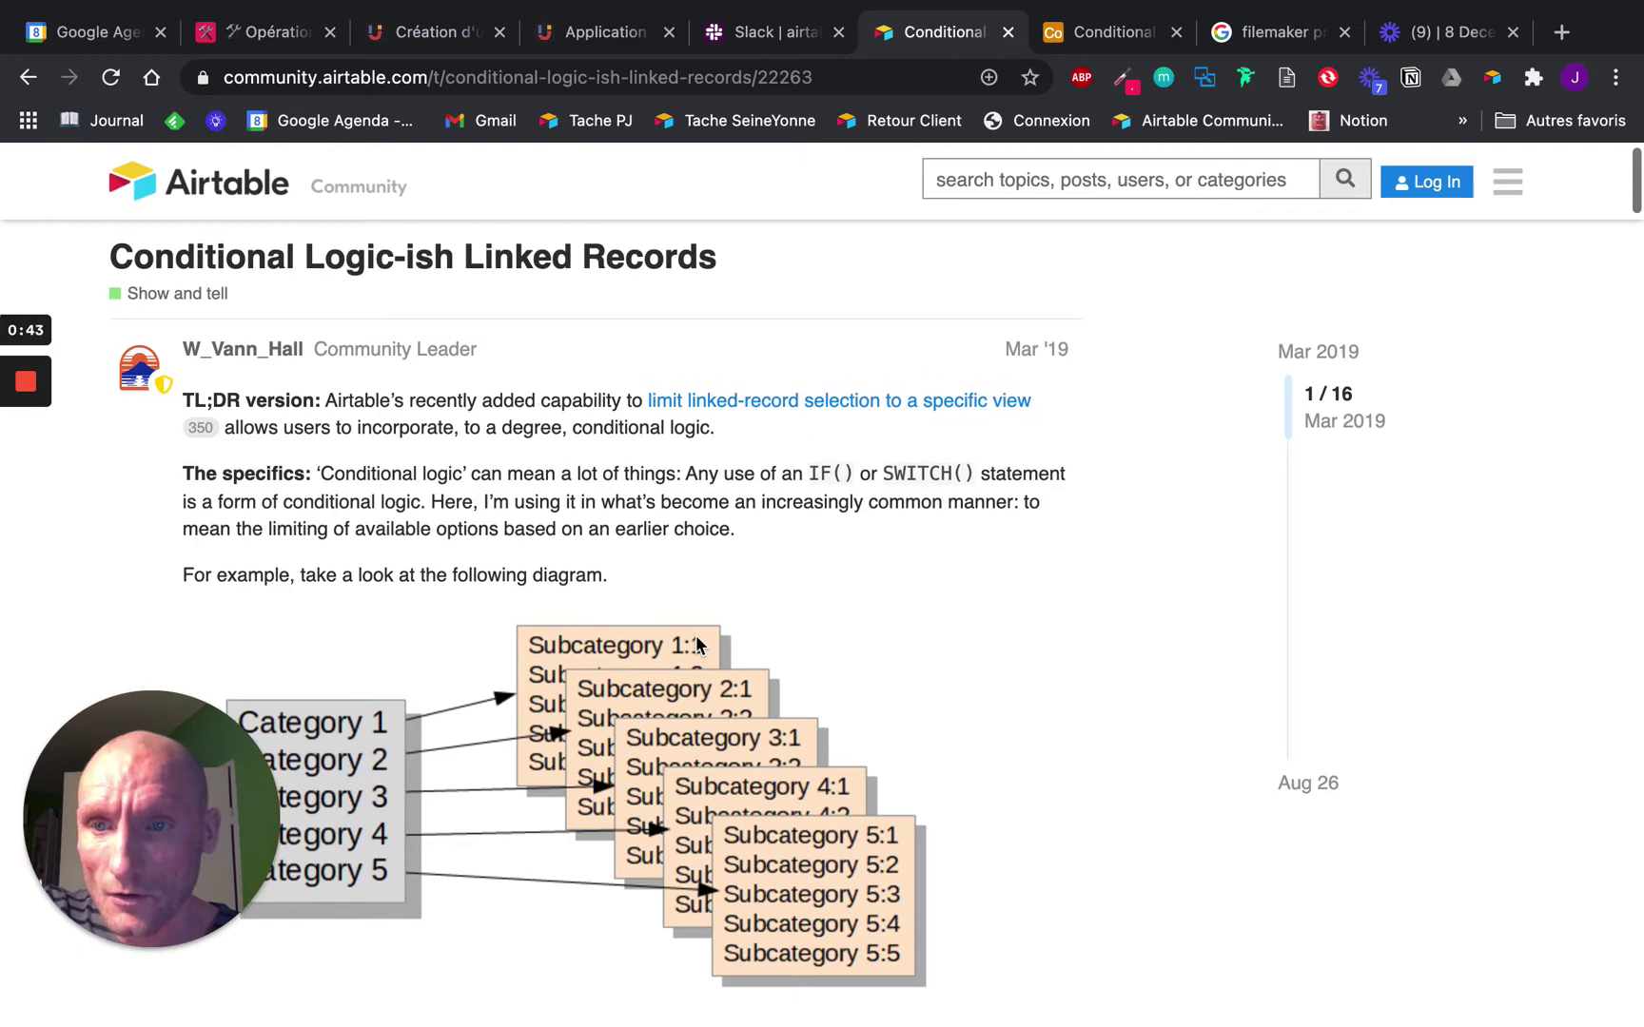
pyautogui.scroll(-12, 697, 646)
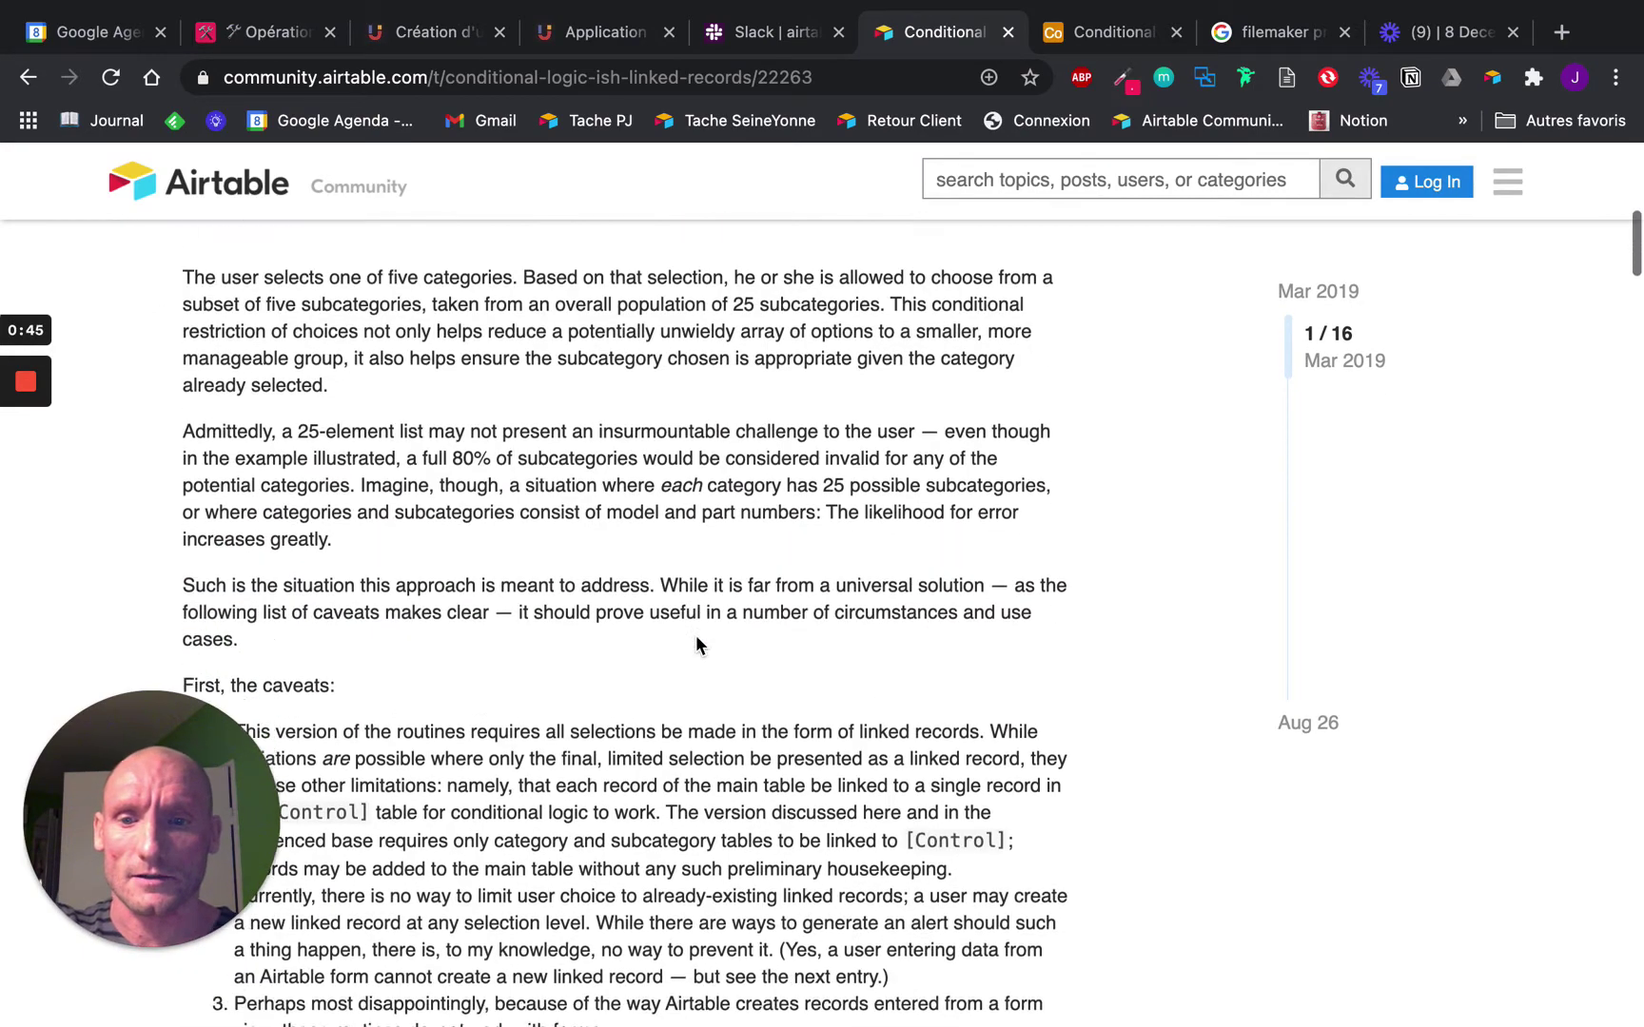
pyautogui.scroll(-2, 696, 635)
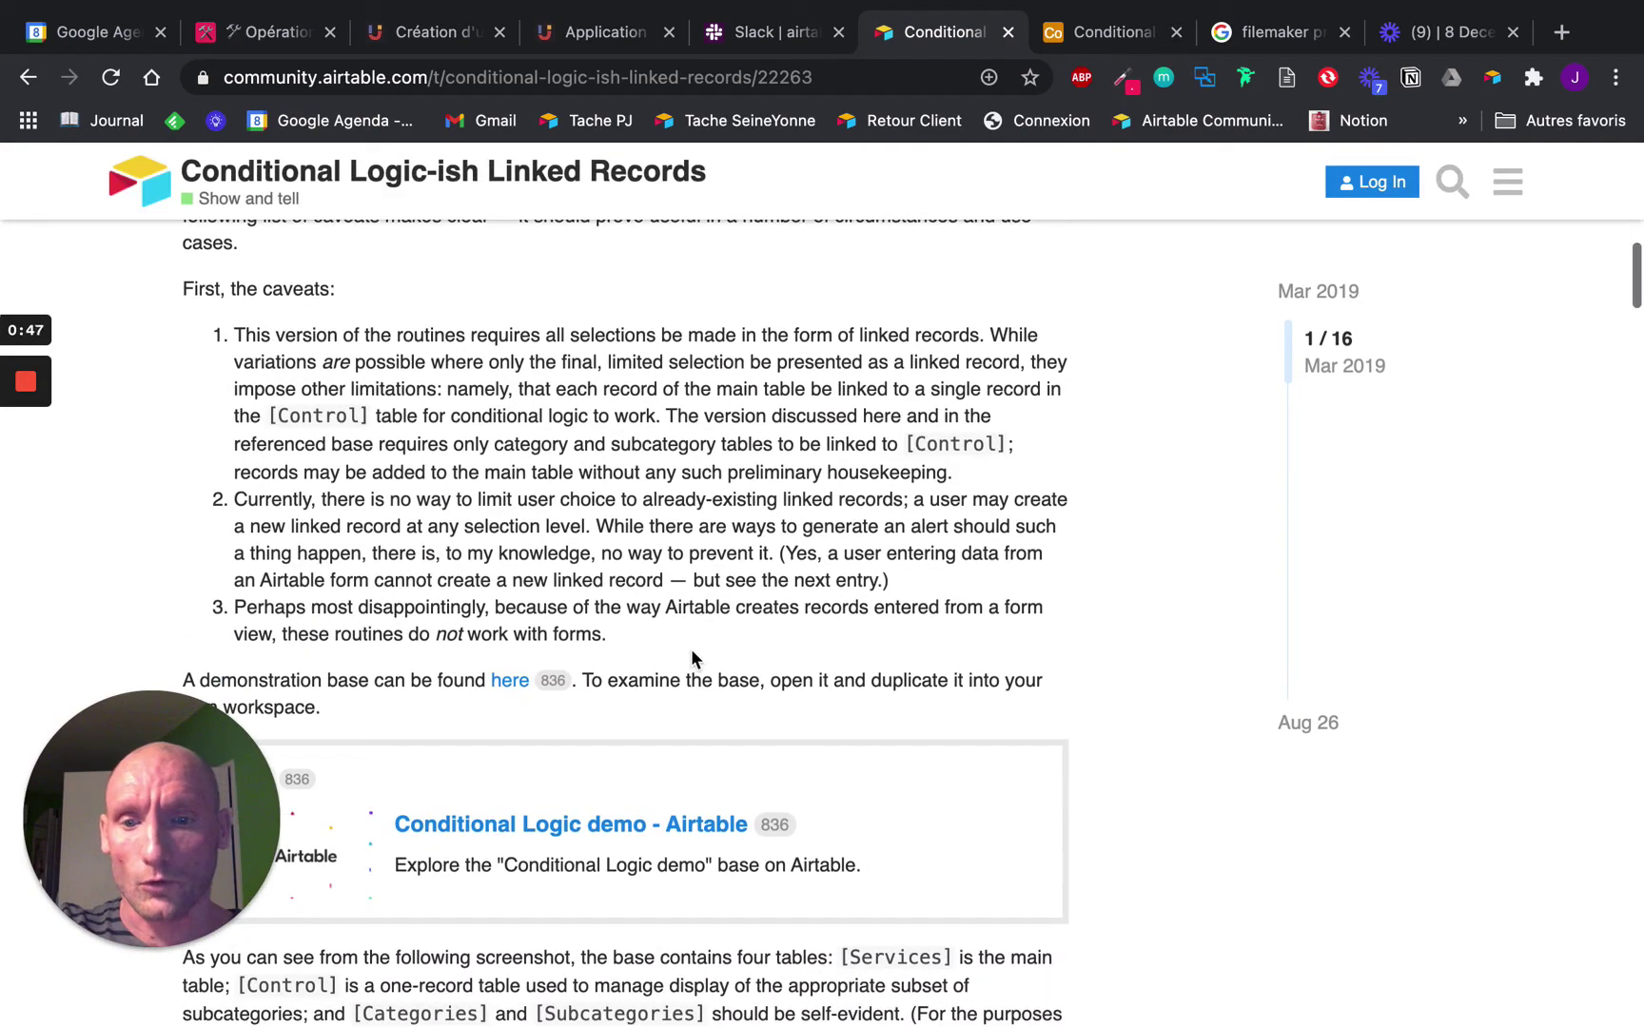
pyautogui.click(1086, 50)
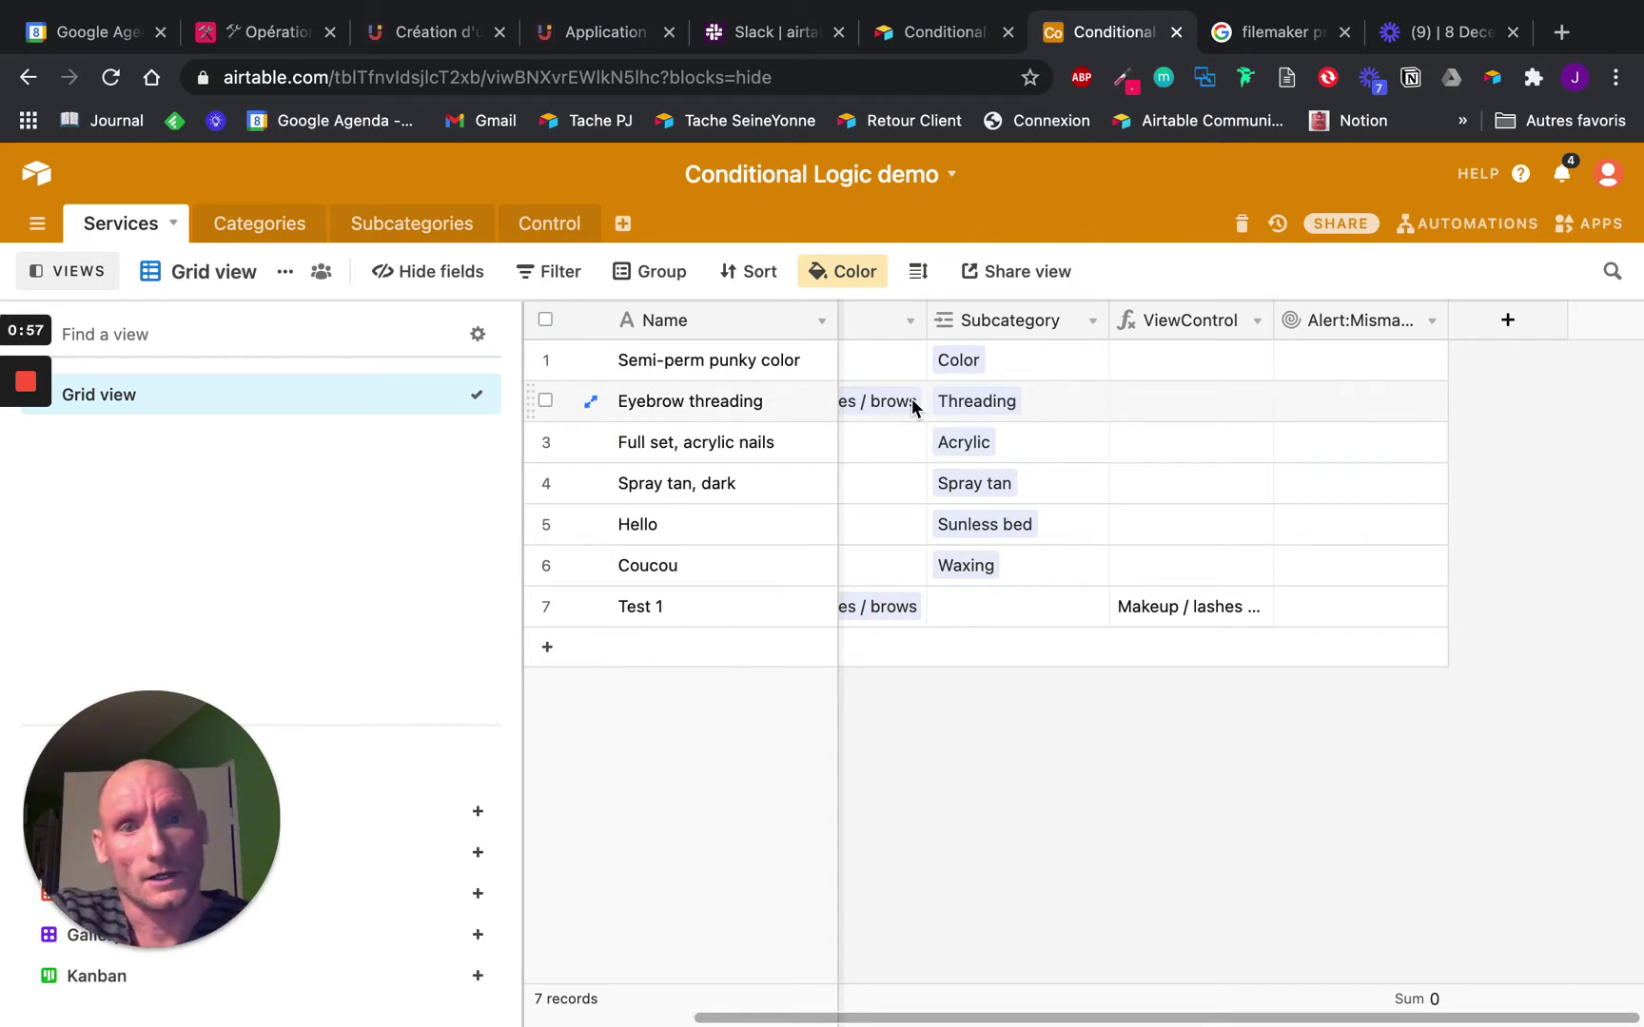
# Switch to the Test base in the Airtable desktop app and add a record named Commande 4 to the Commandes table
pyautogui.hotkey('ctrl', 'Left')
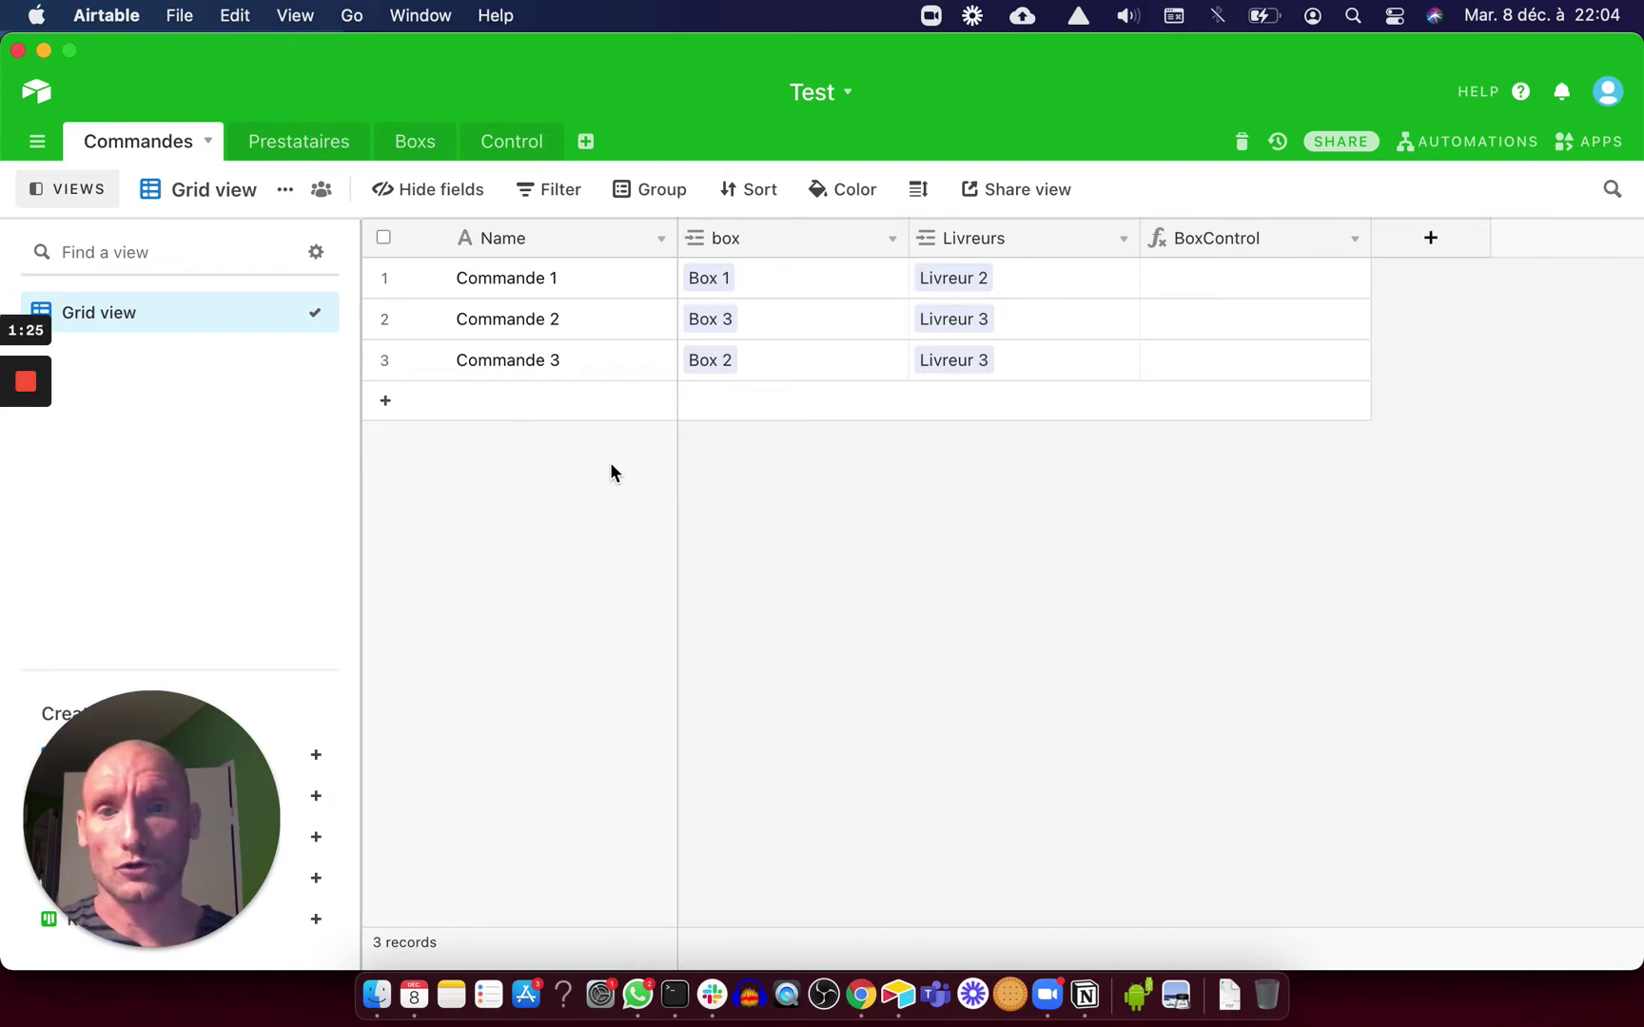
pyautogui.click(548, 411)
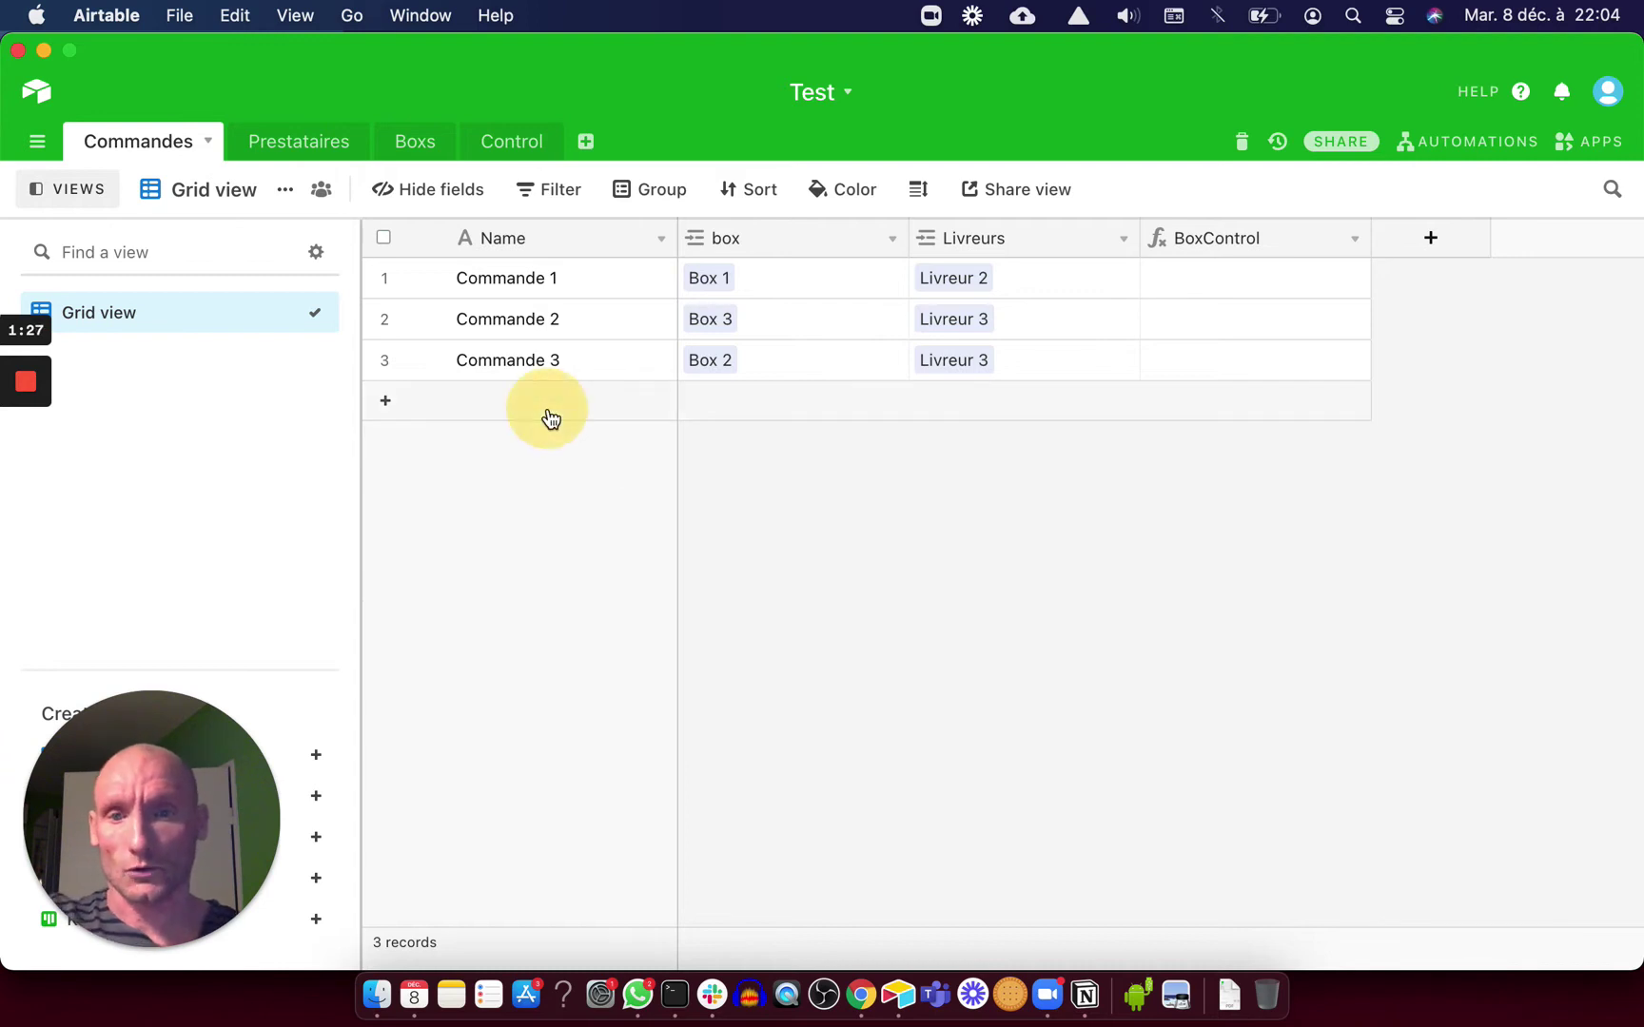
pyautogui.write('Command')
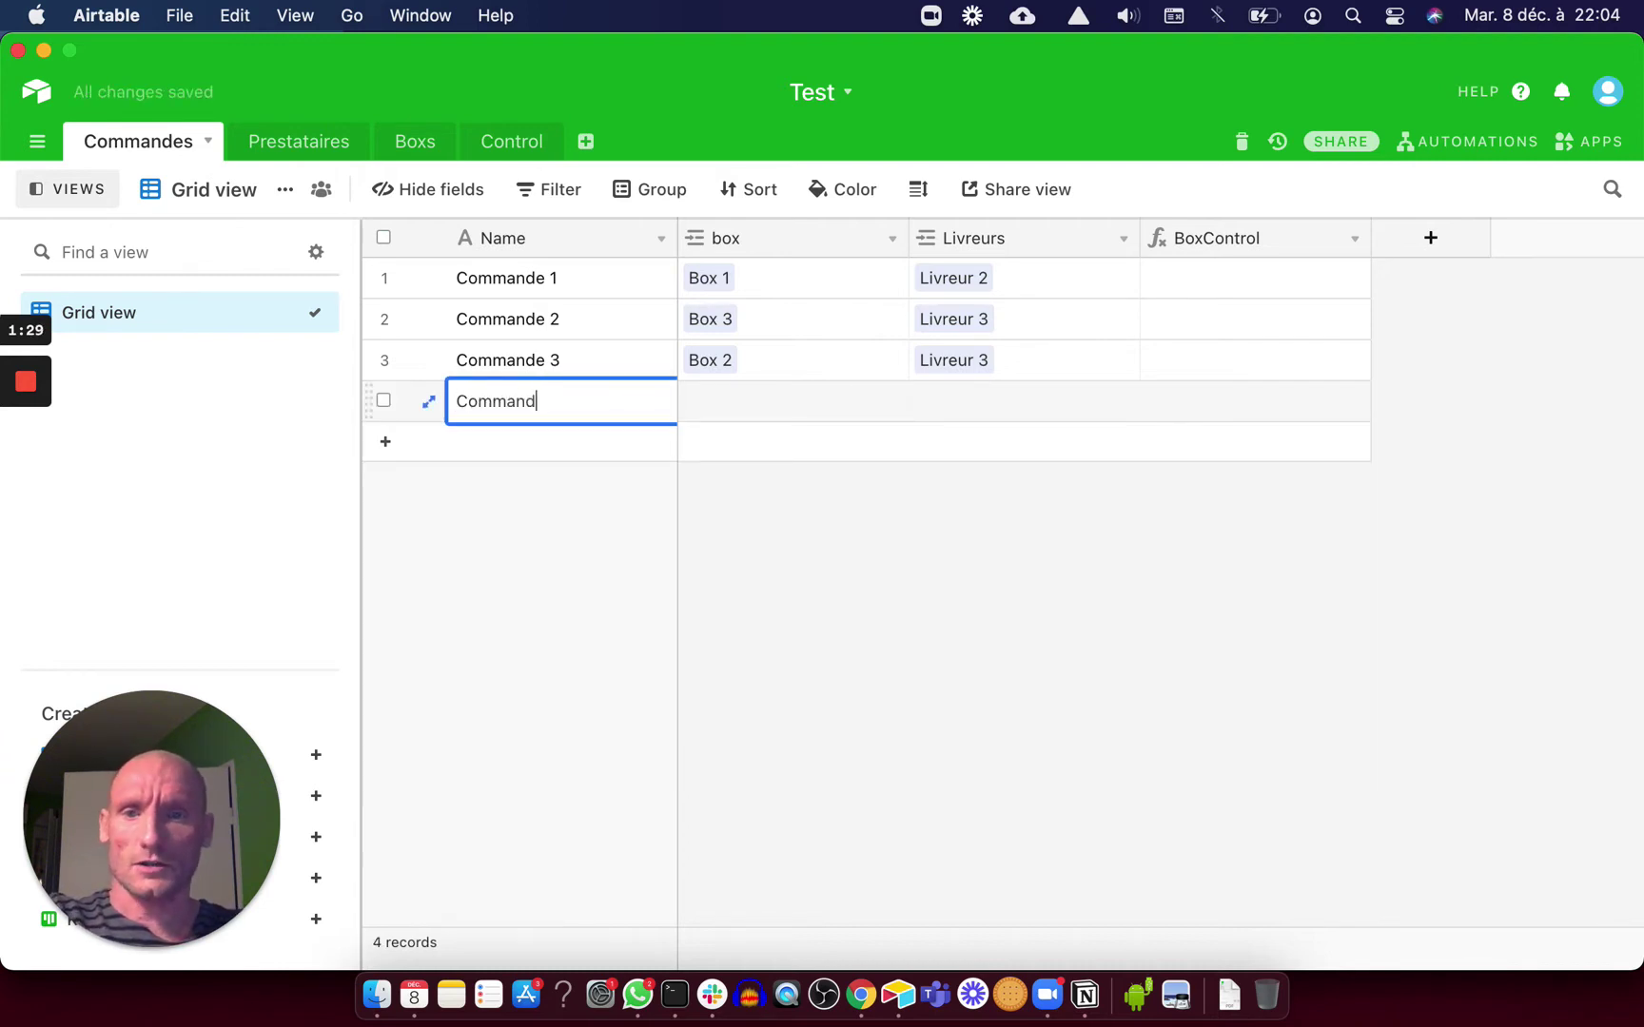
pyautogui.write('e 4')
pyautogui.click(743, 550)
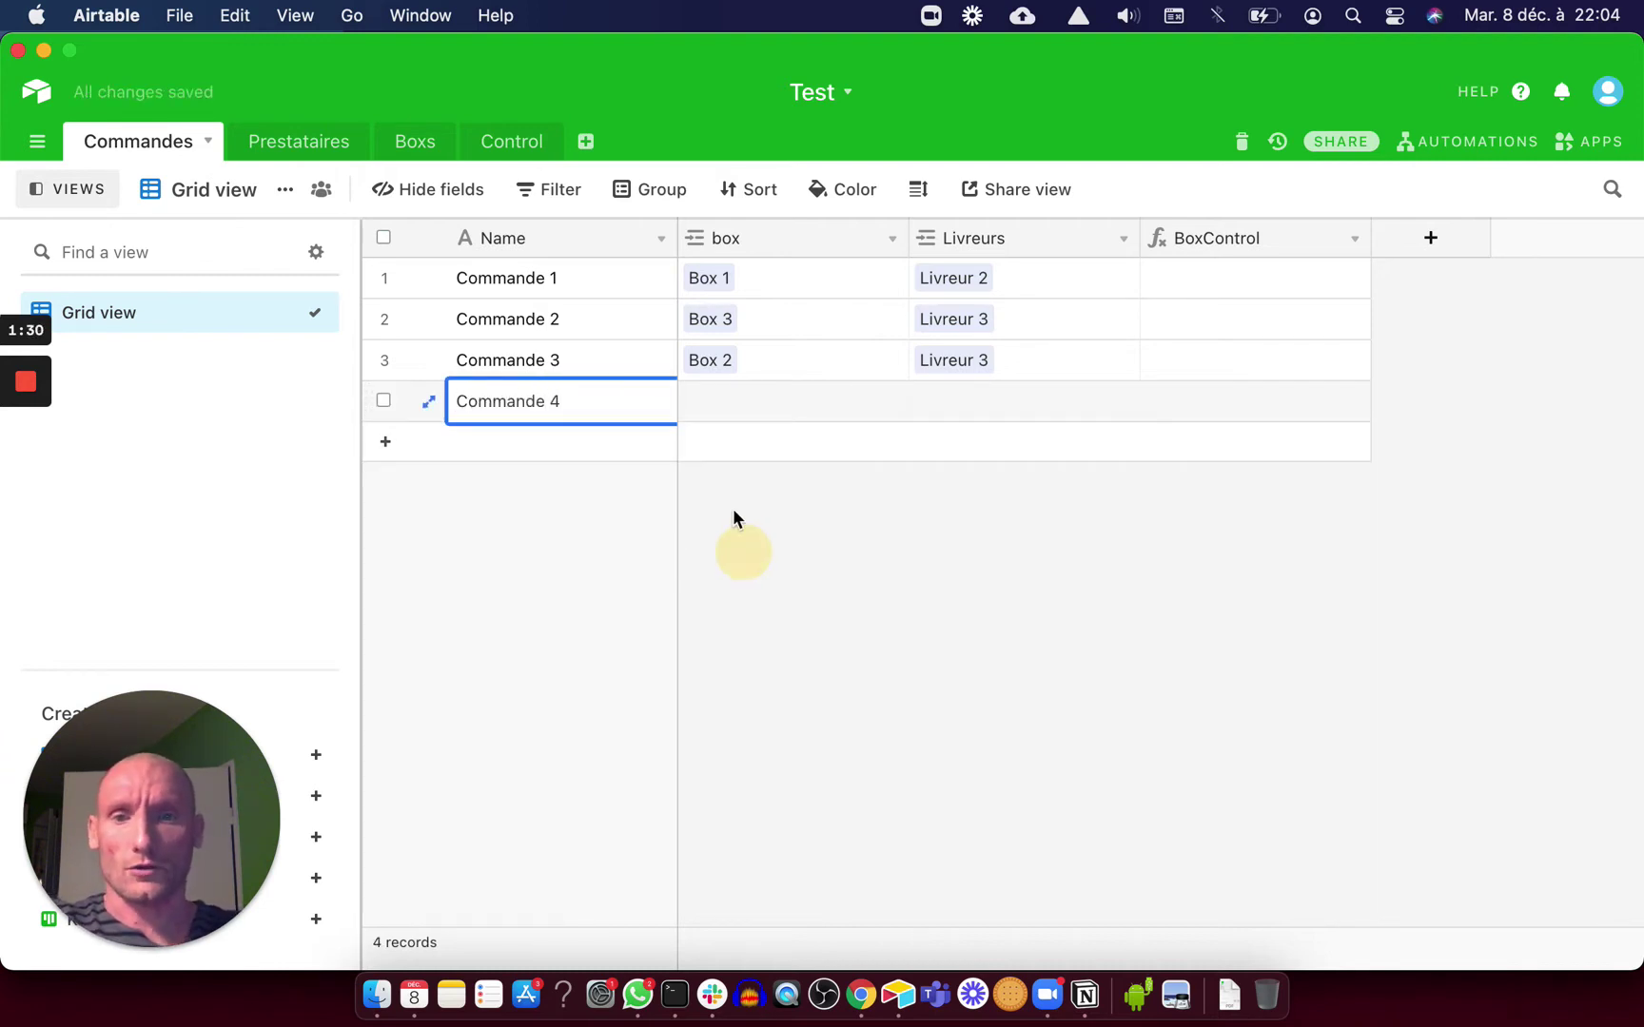
# Link Commande 4 to Box 2 in the box field and to Livreur 3 in the Livreurs field
pyautogui.click(720, 409)
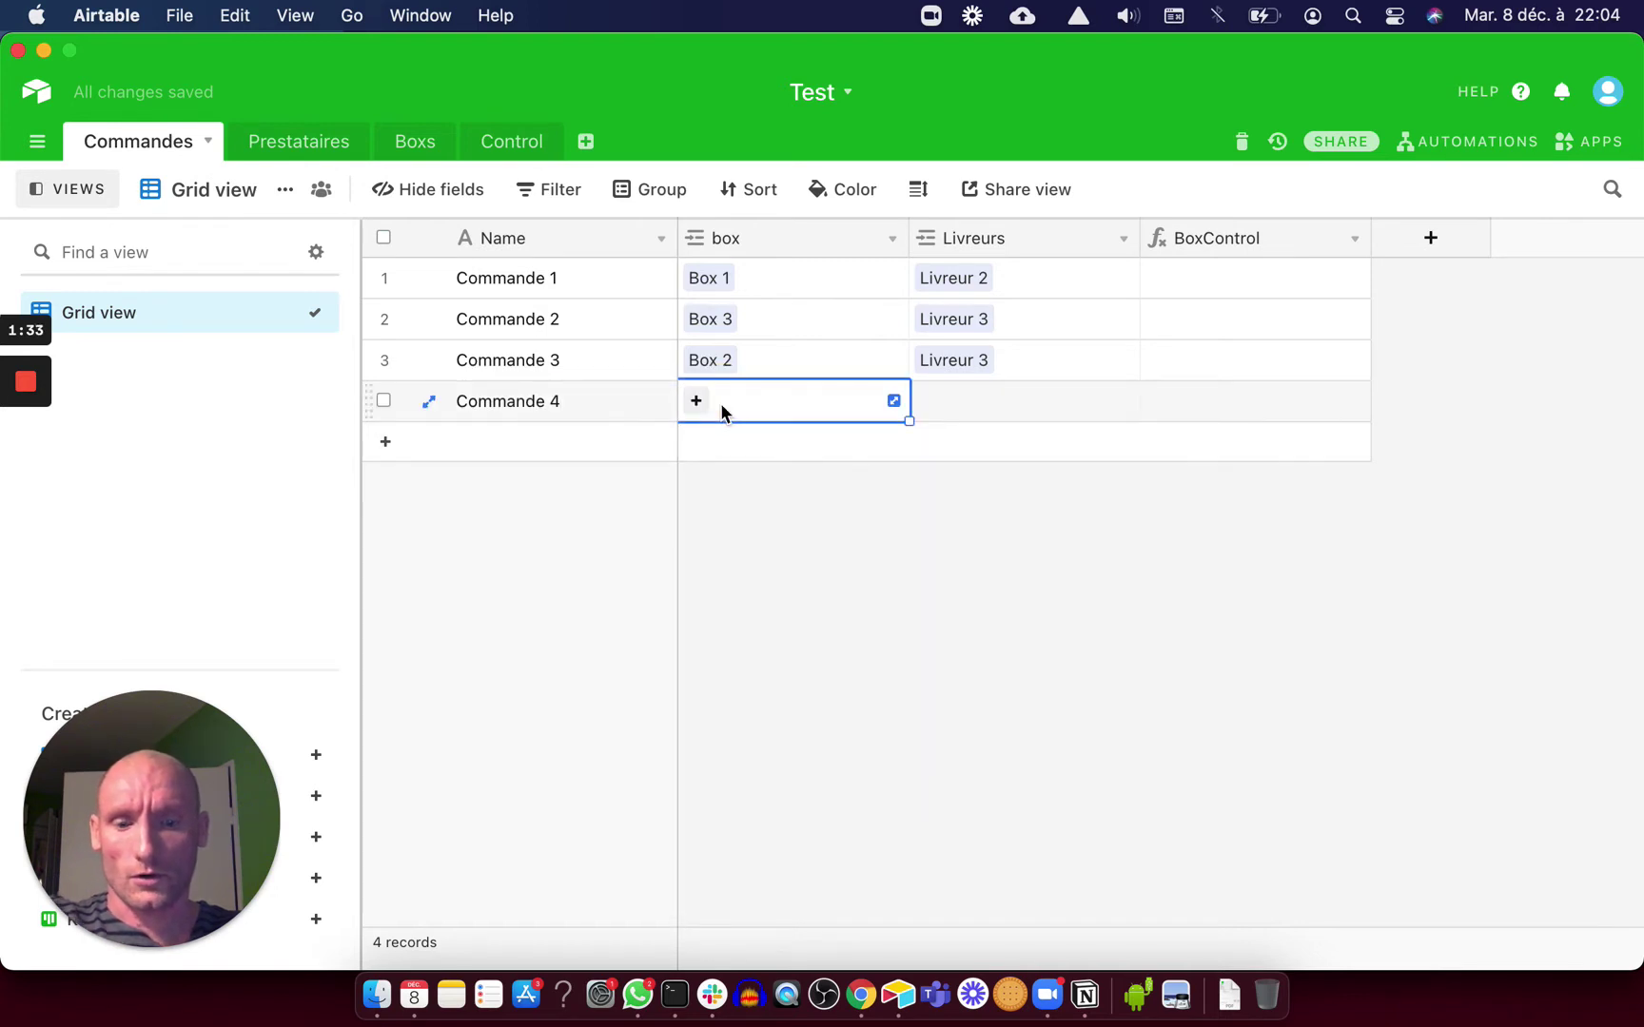
pyautogui.write('Bo')
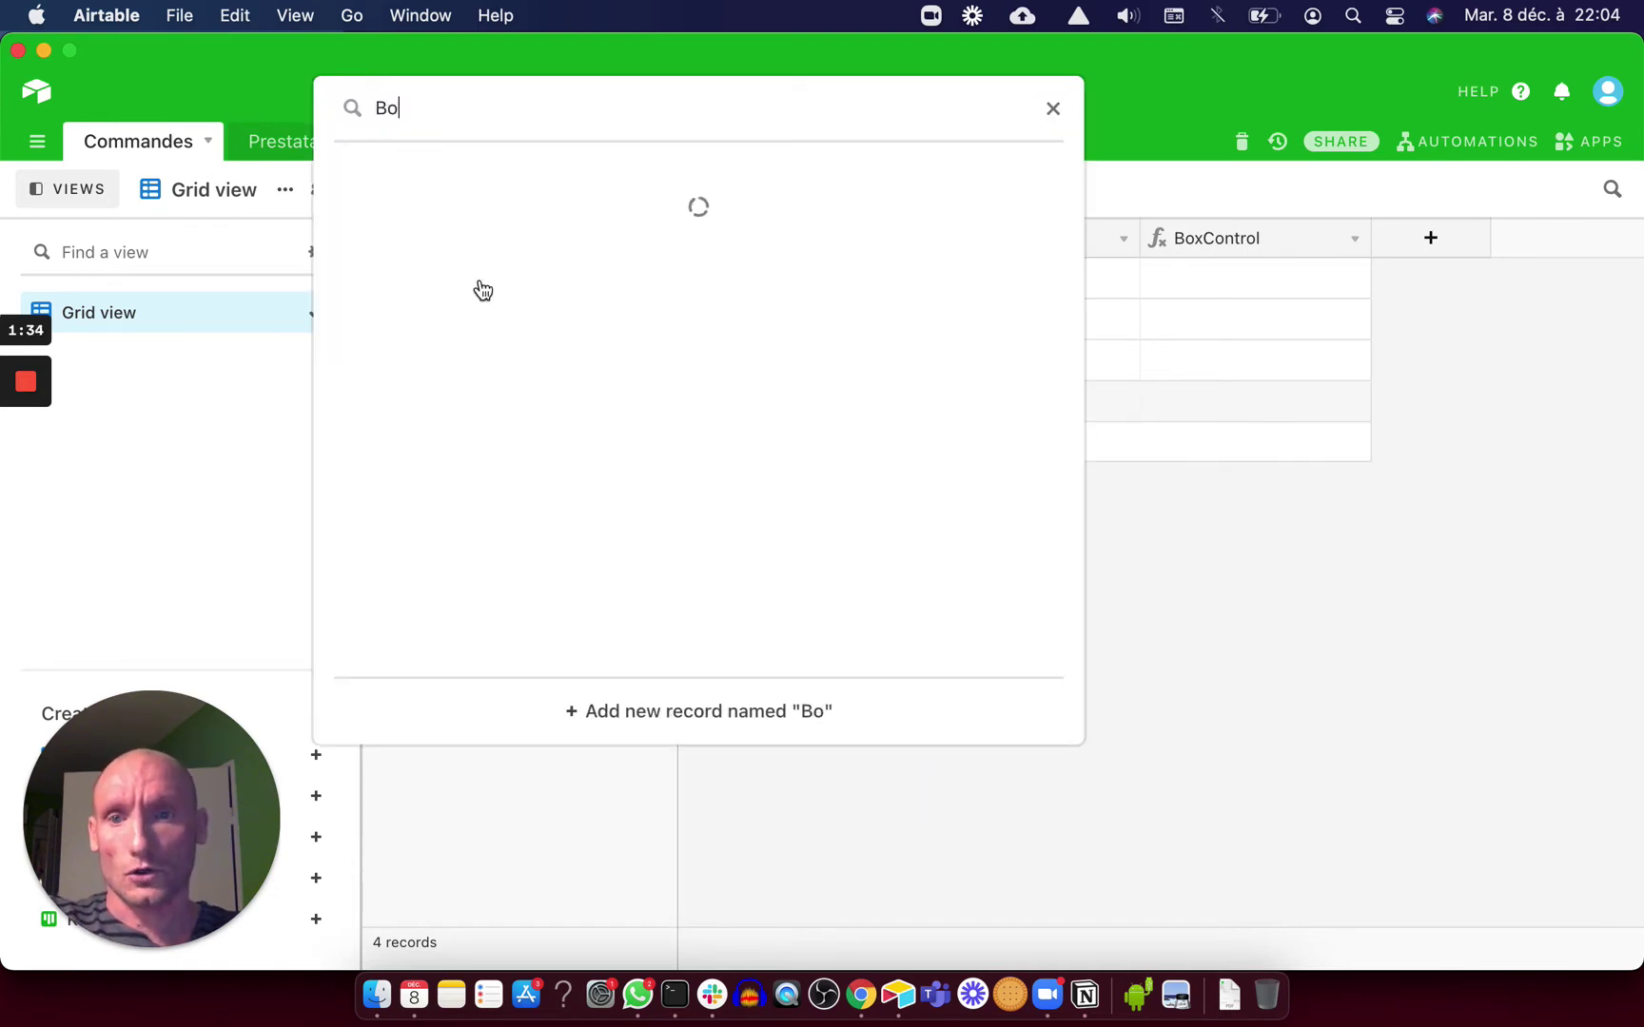
pyautogui.click(474, 311)
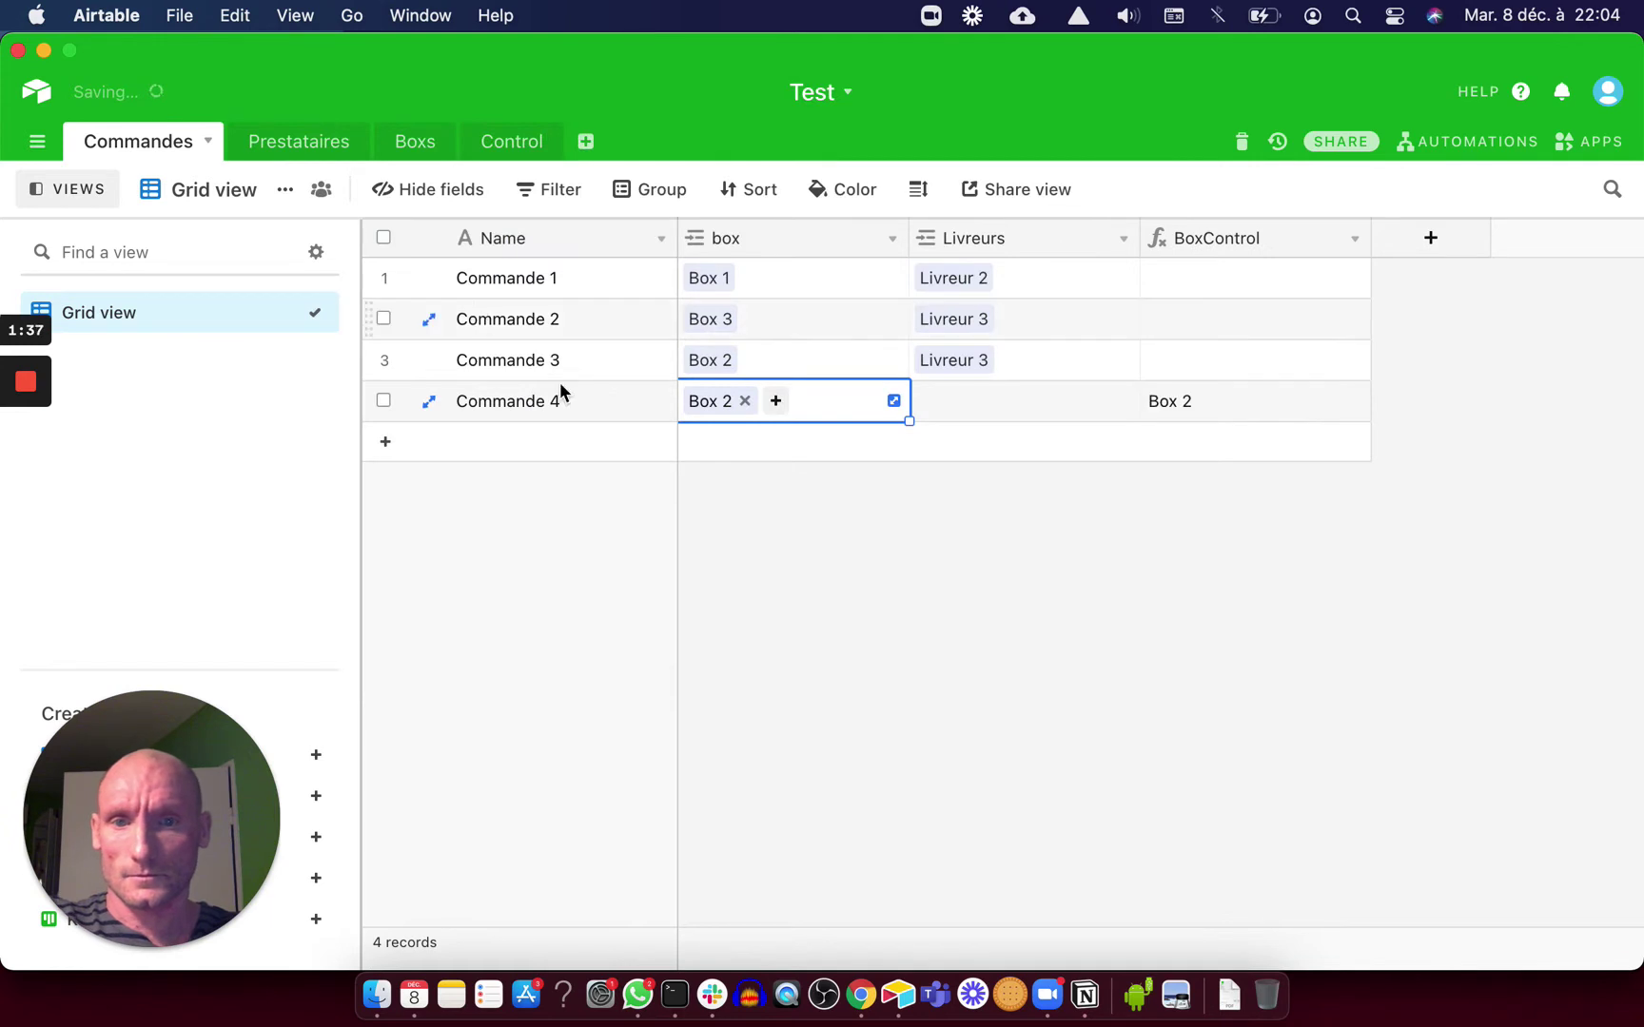
pyautogui.click(770, 569)
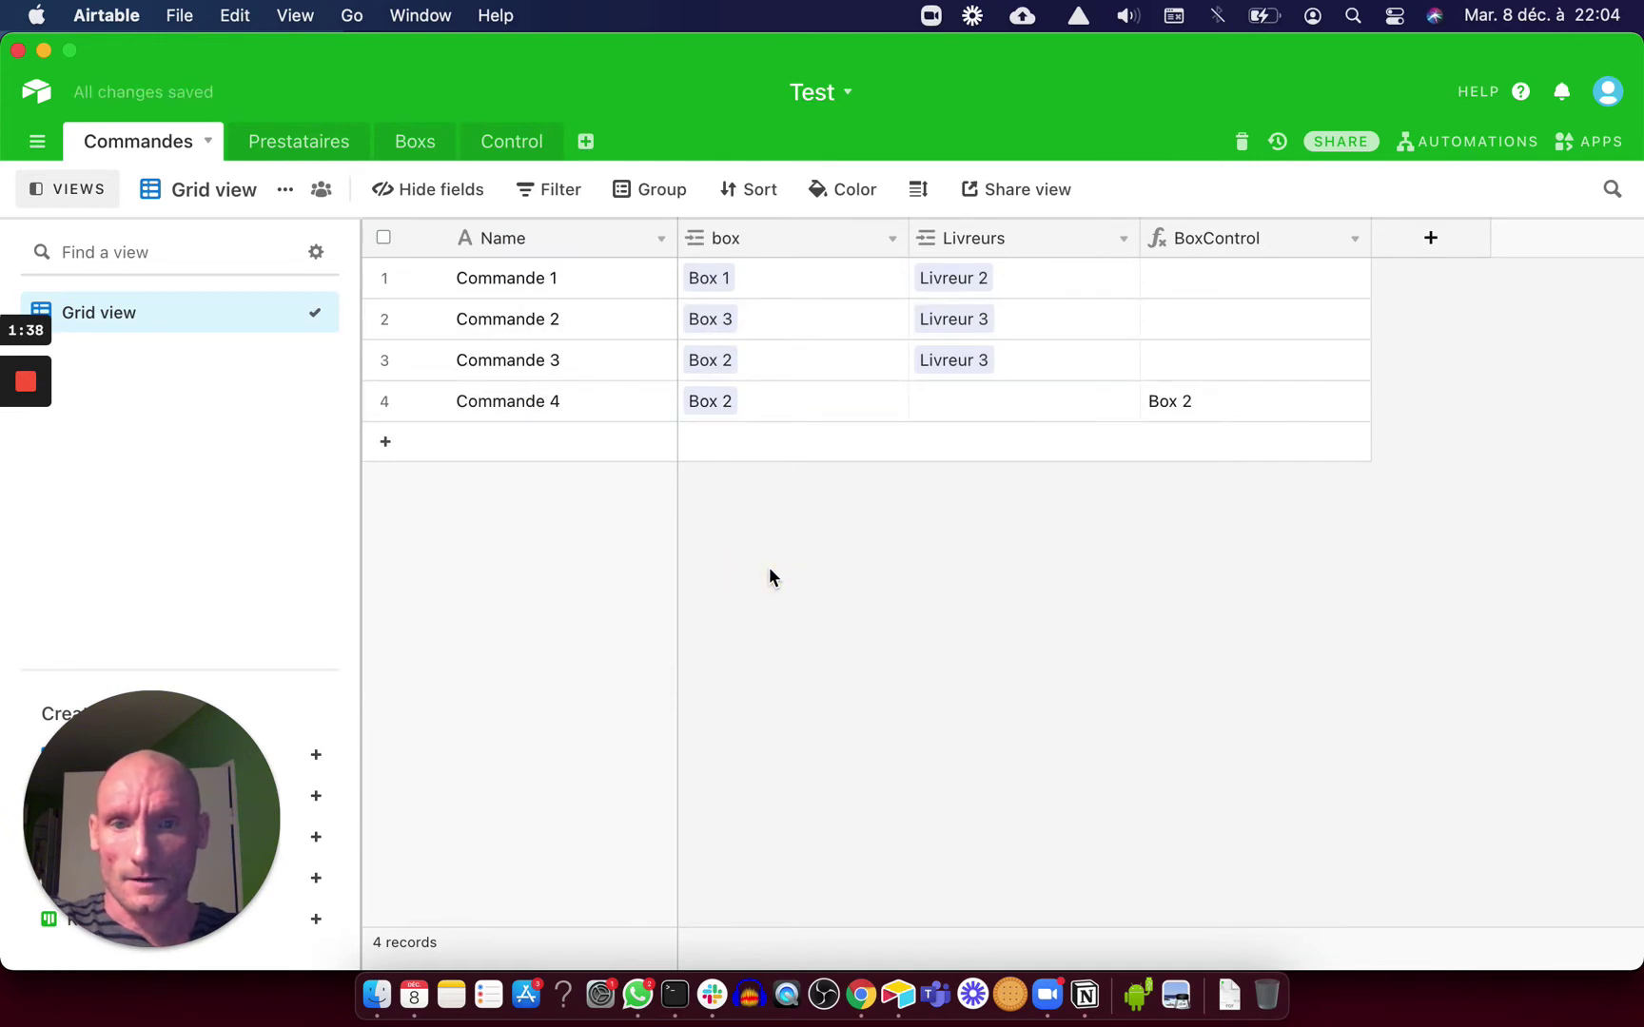
pyautogui.click(953, 407)
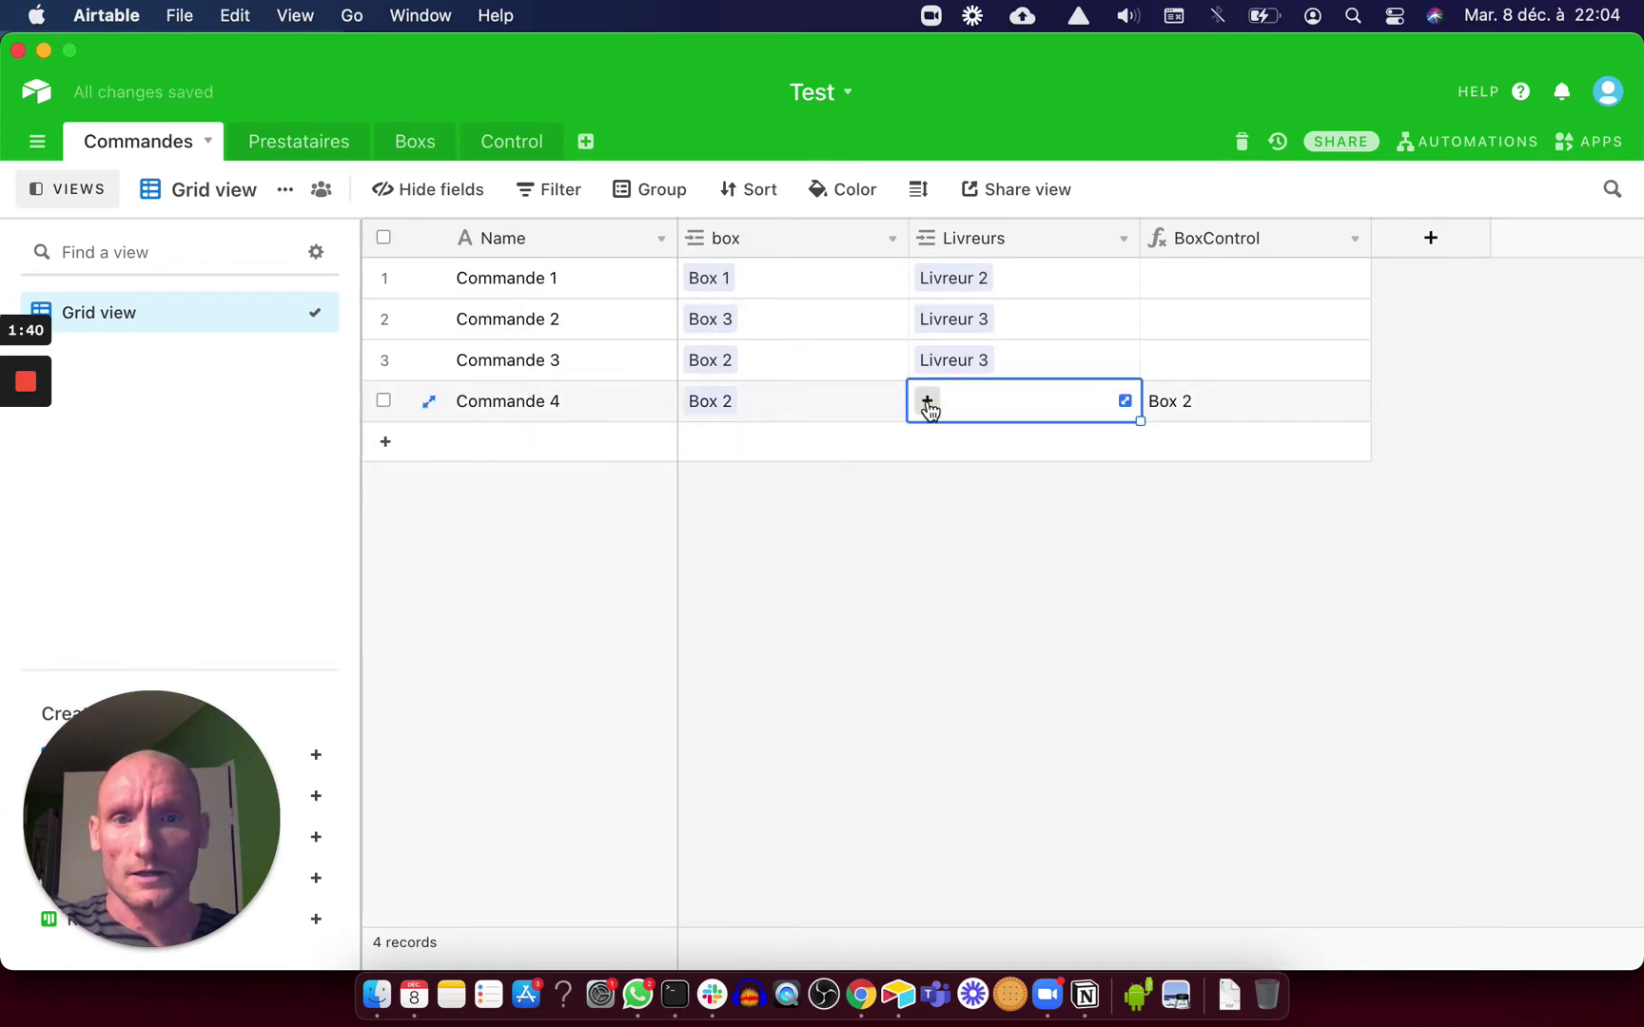
pyautogui.click(928, 400)
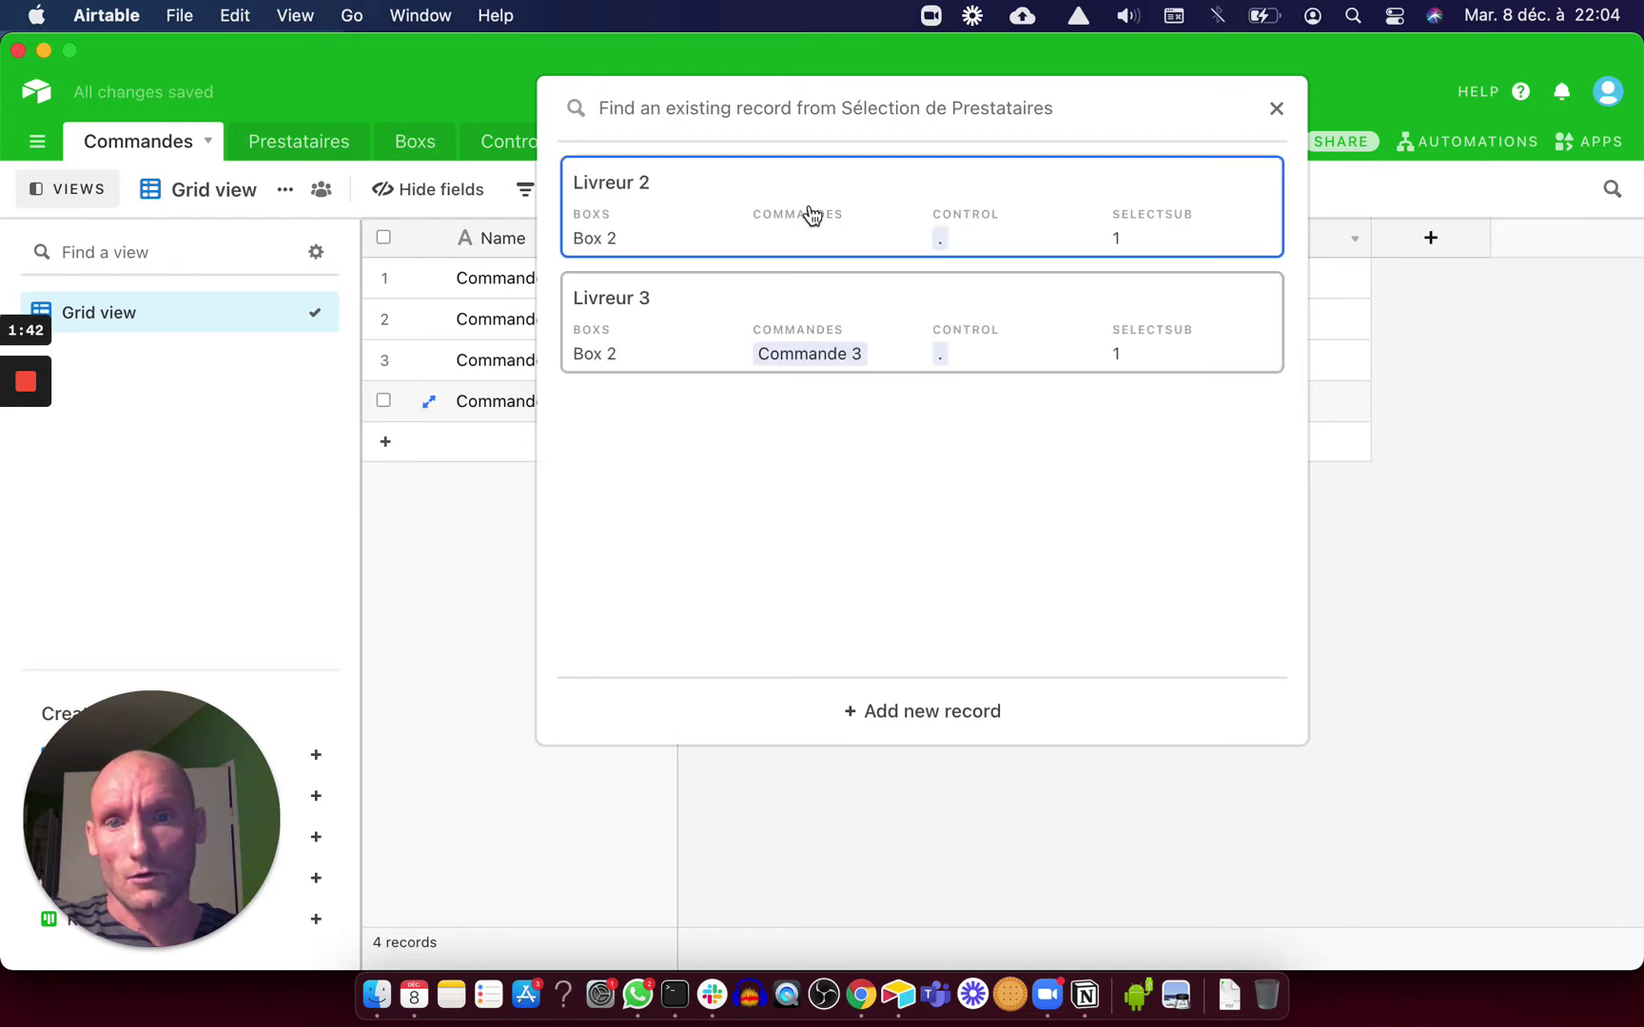
pyautogui.click(791, 338)
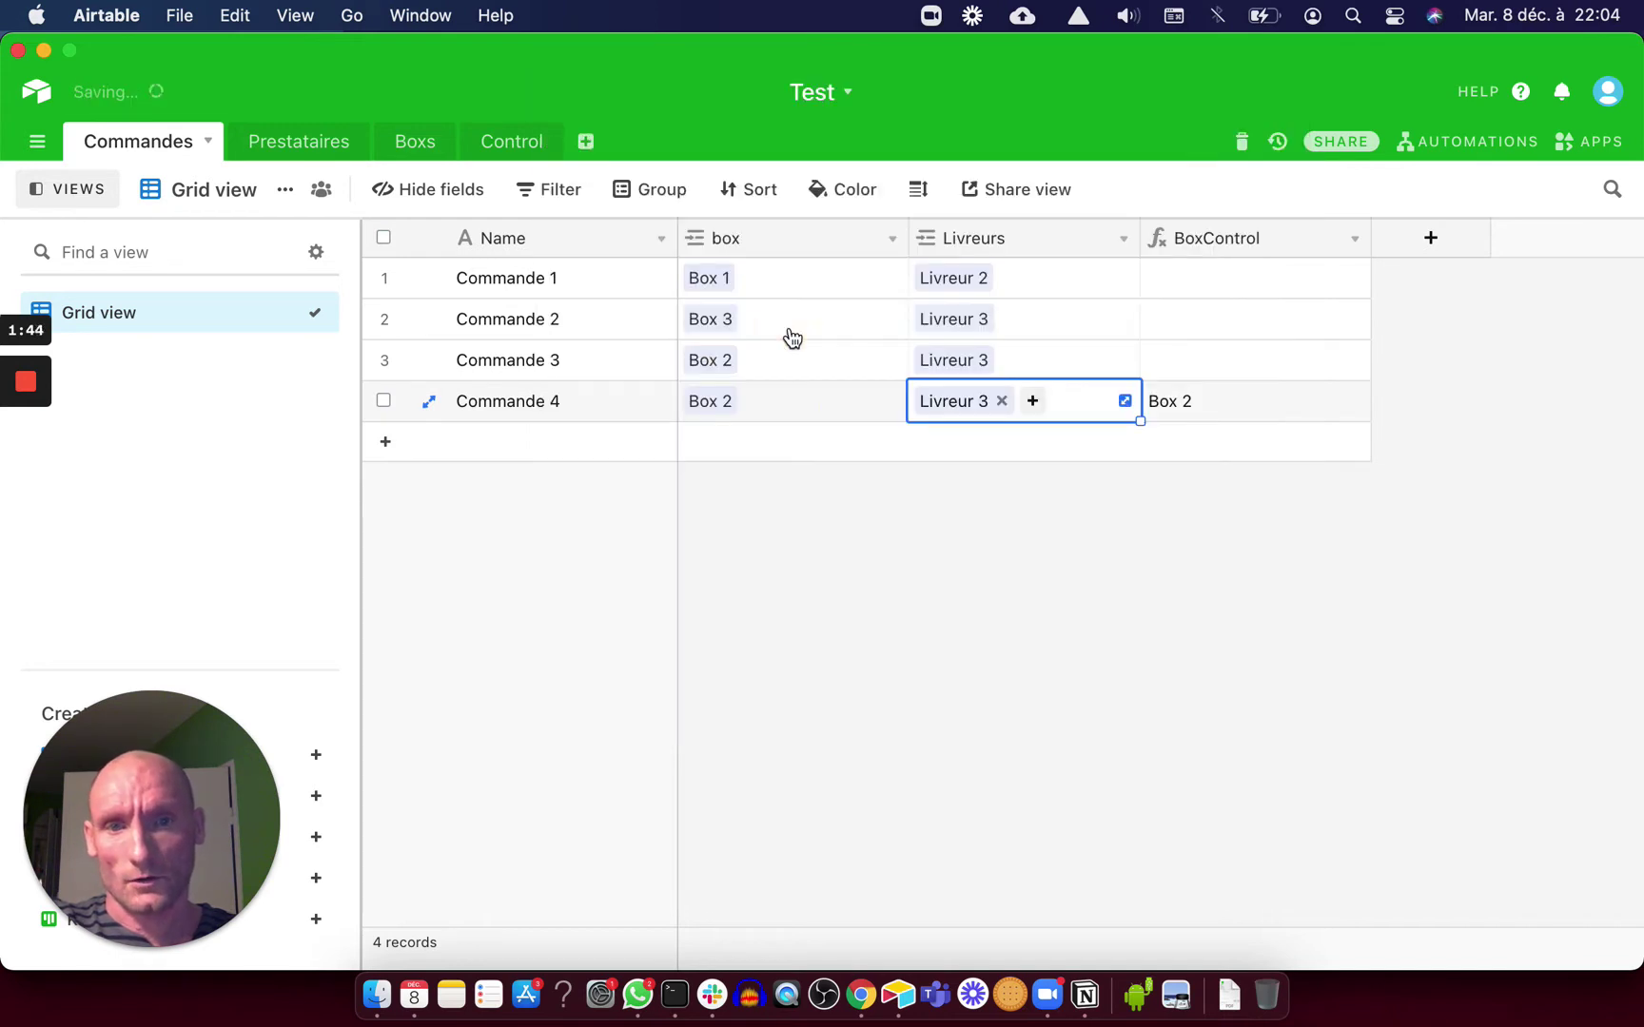
# Add a record named Commande 5 to the Commandes table and link it to Box 1
pyautogui.click(496, 450)
pyautogui.write('Co')
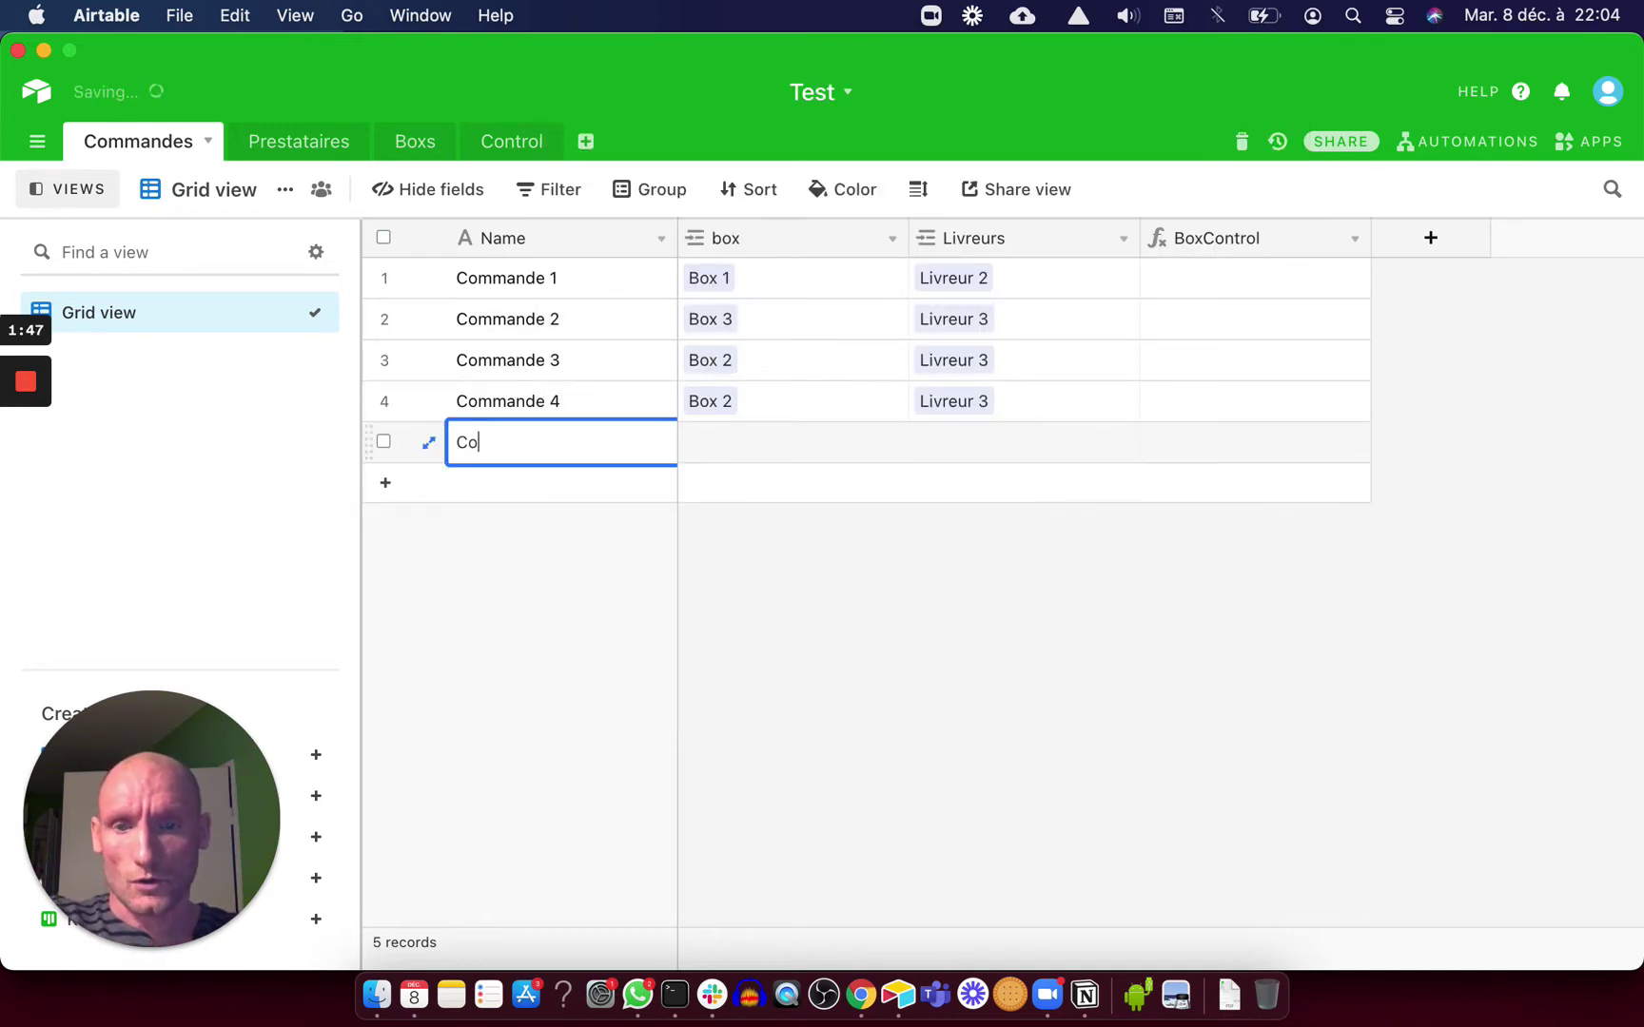
pyautogui.write('mmande 5')
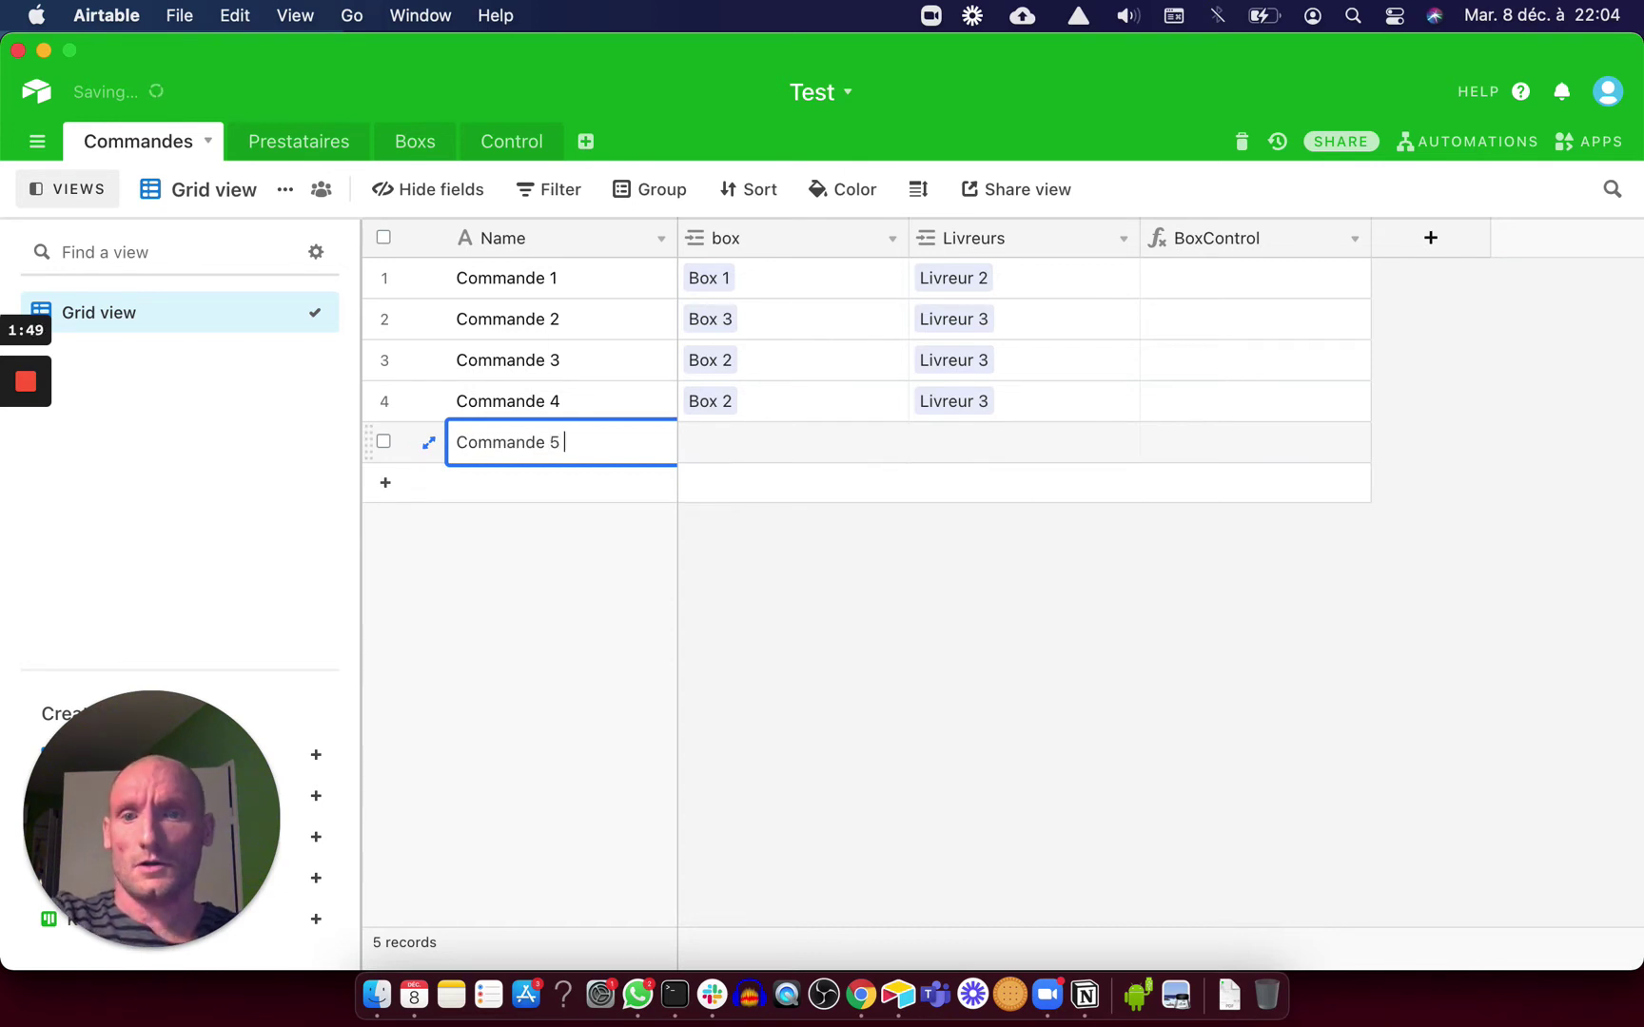
pyautogui.click(754, 461)
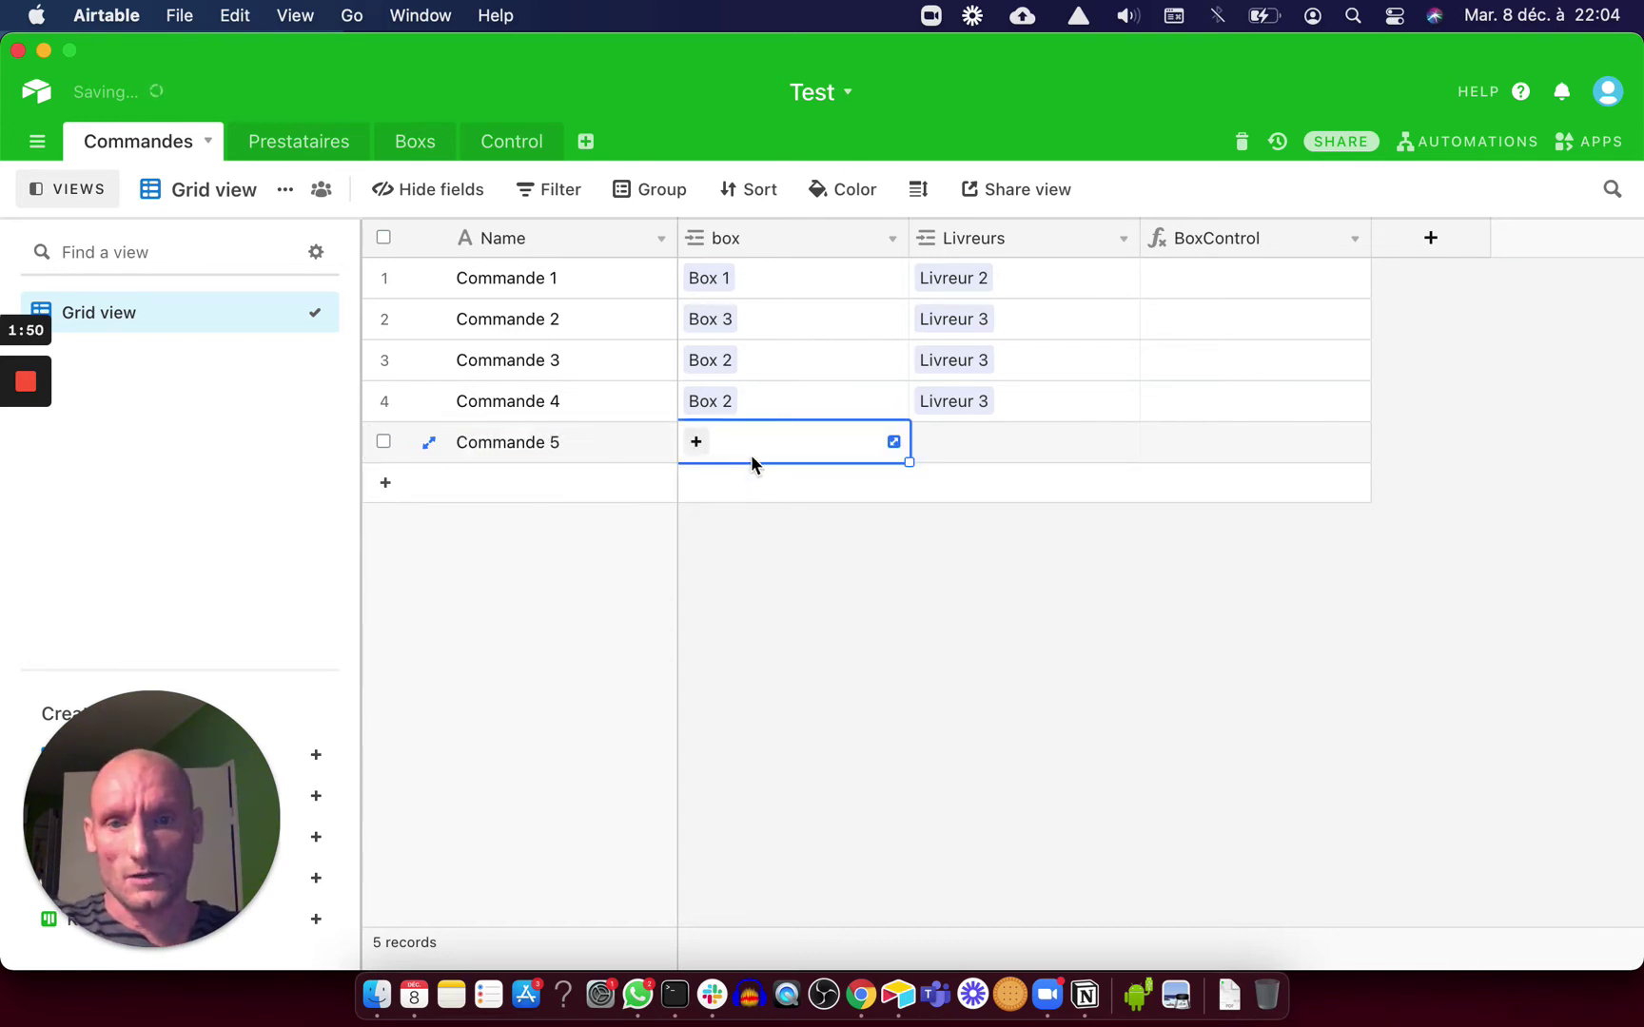
pyautogui.write('Box')
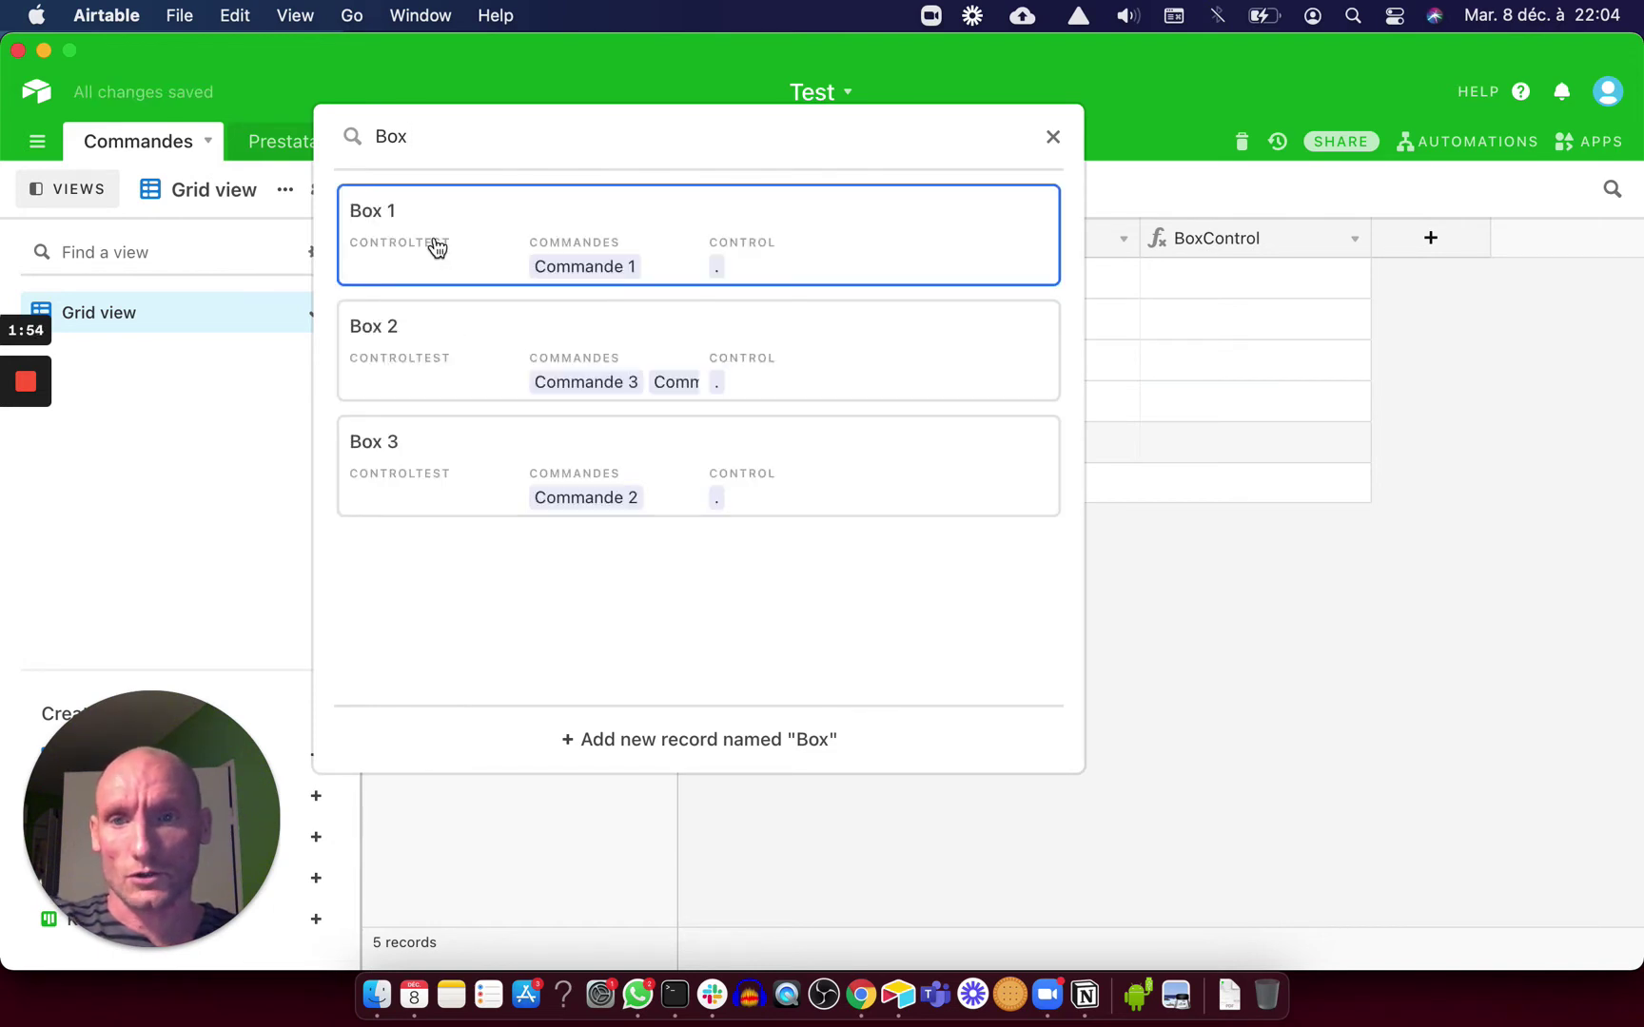
pyautogui.click(435, 239)
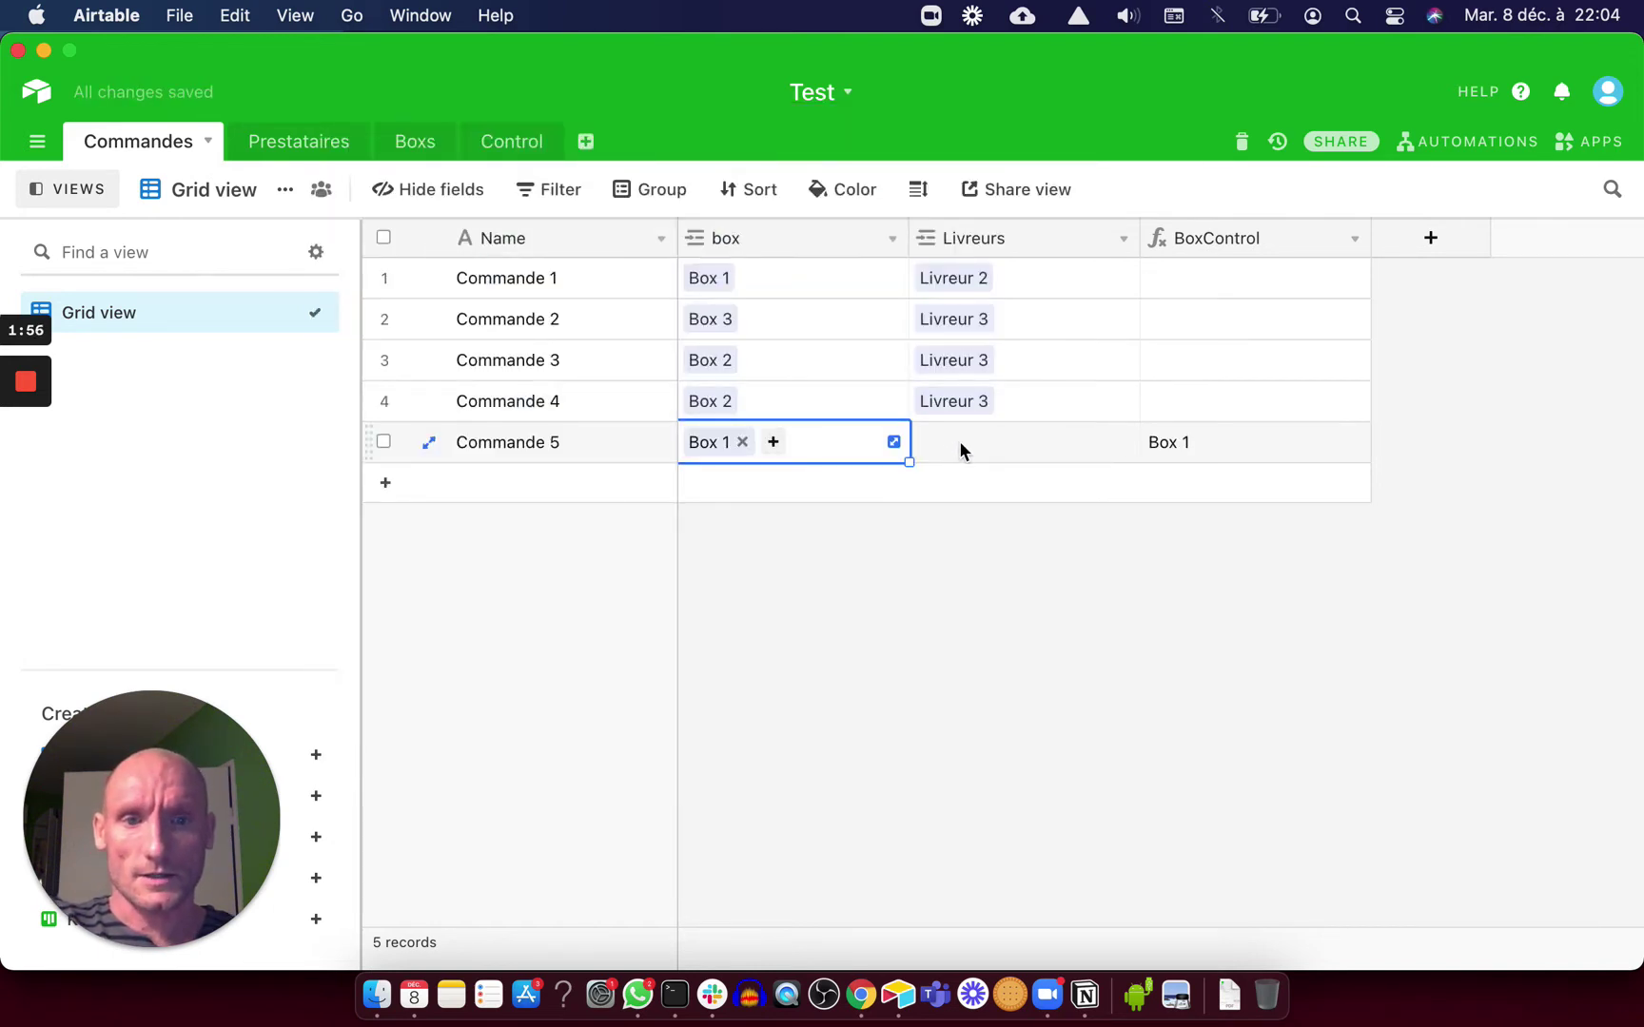
# Link Commande 5 to Livreur 1 in the Livreurs field
pyautogui.click(960, 444)
pyautogui.click(928, 442)
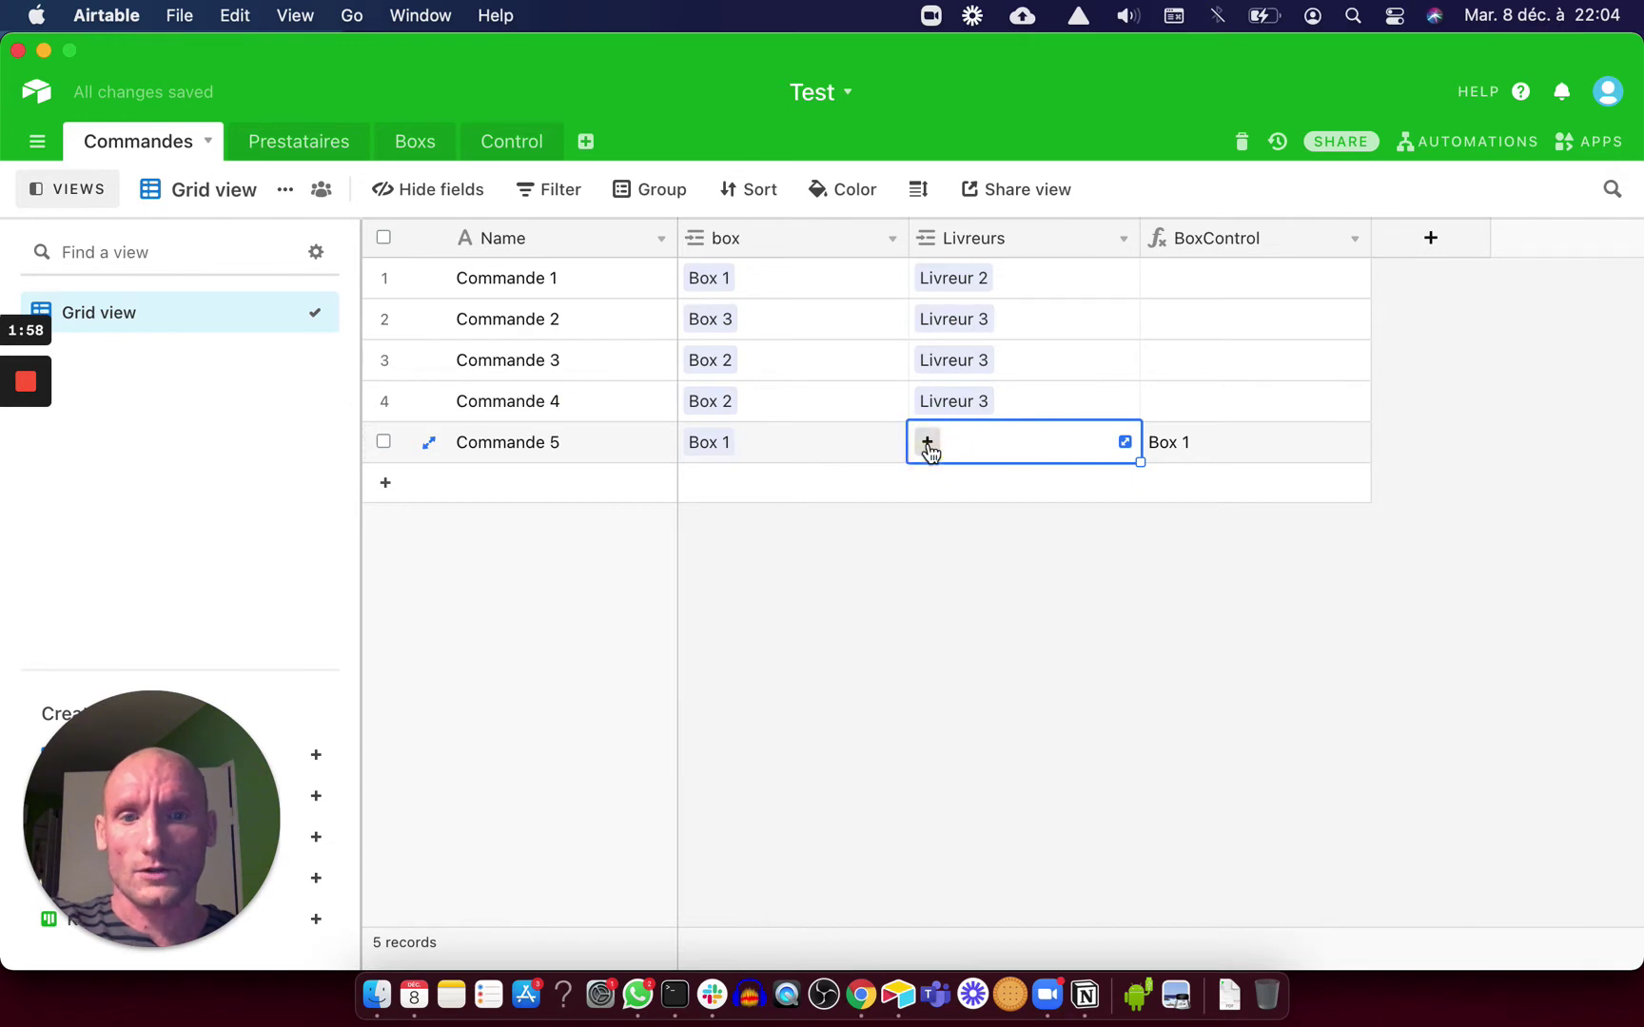
pyautogui.click(844, 256)
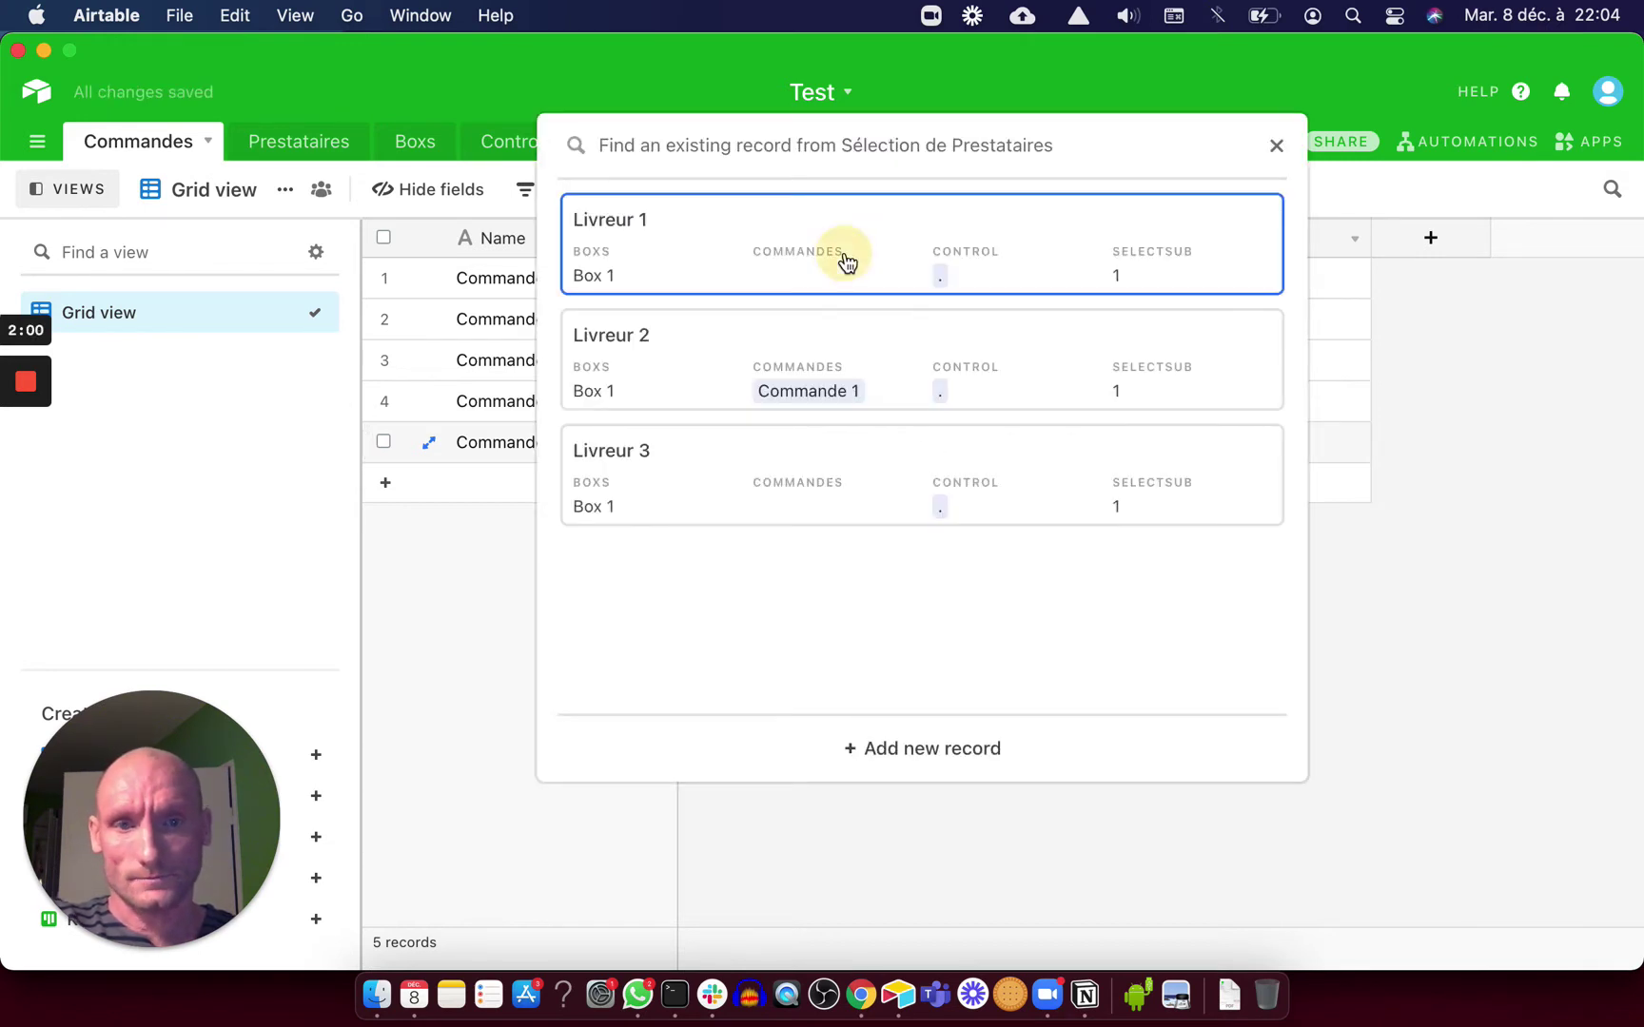
pyautogui.click(1005, 701)
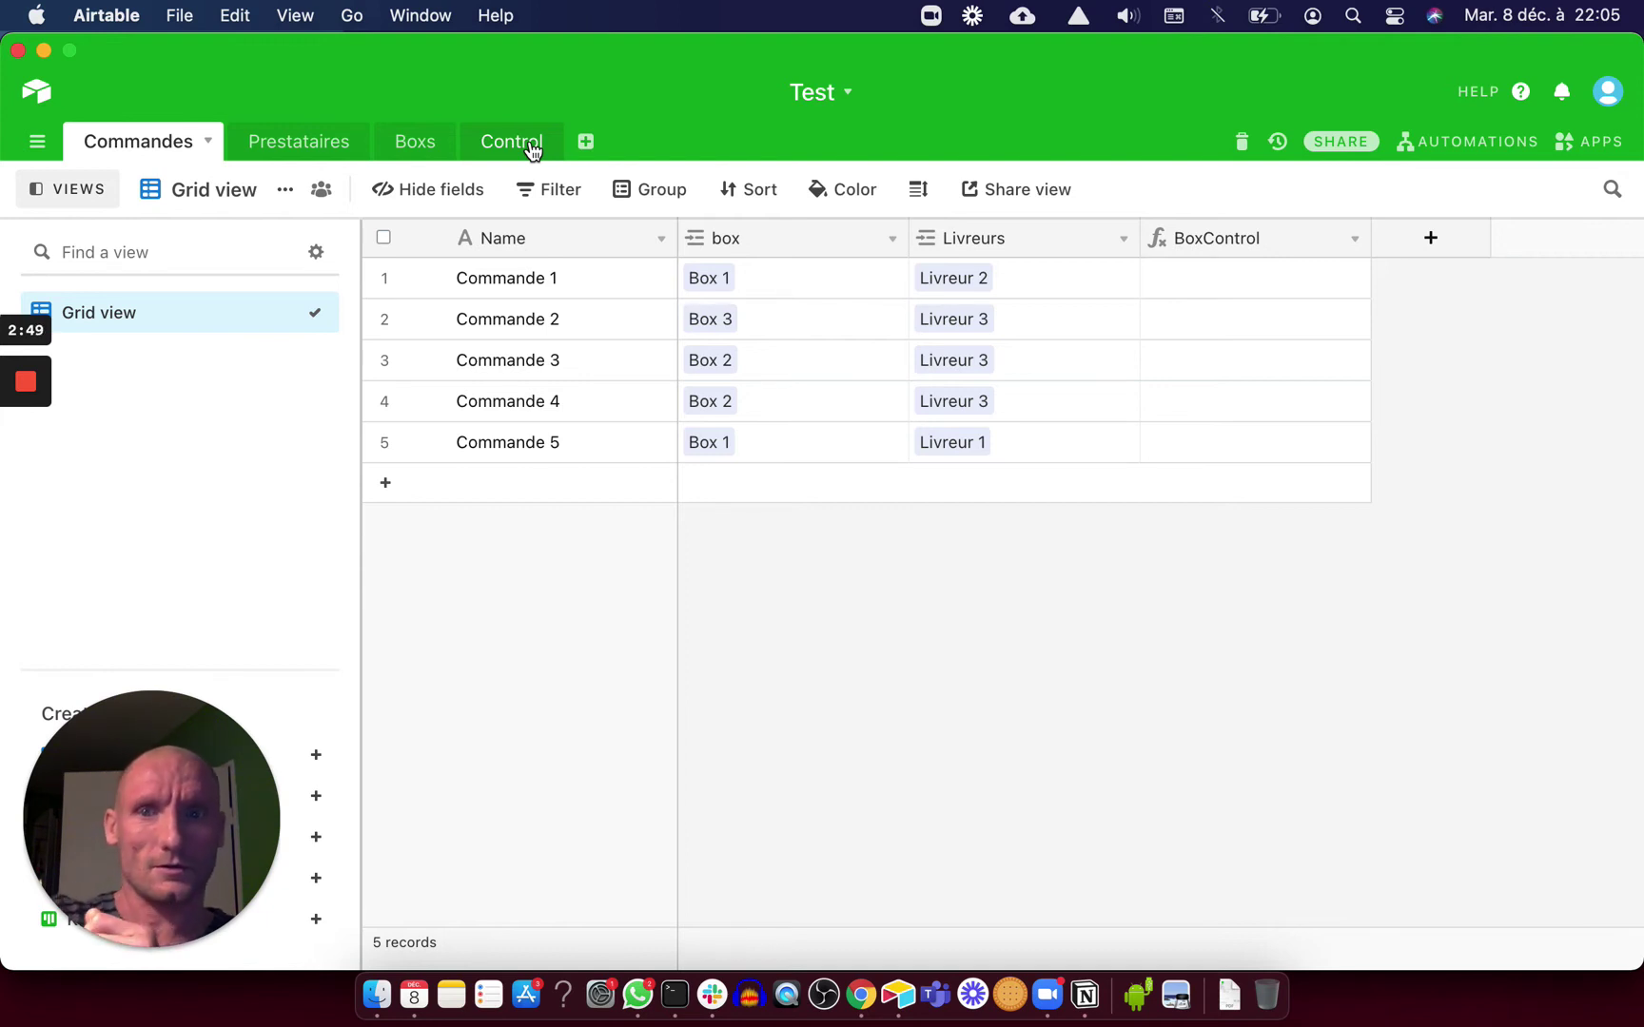
# Examine how the Livreurs field is set up to link to Prestataires and limit record selection to a view
pyautogui.click(1123, 245)
pyautogui.click(1087, 297)
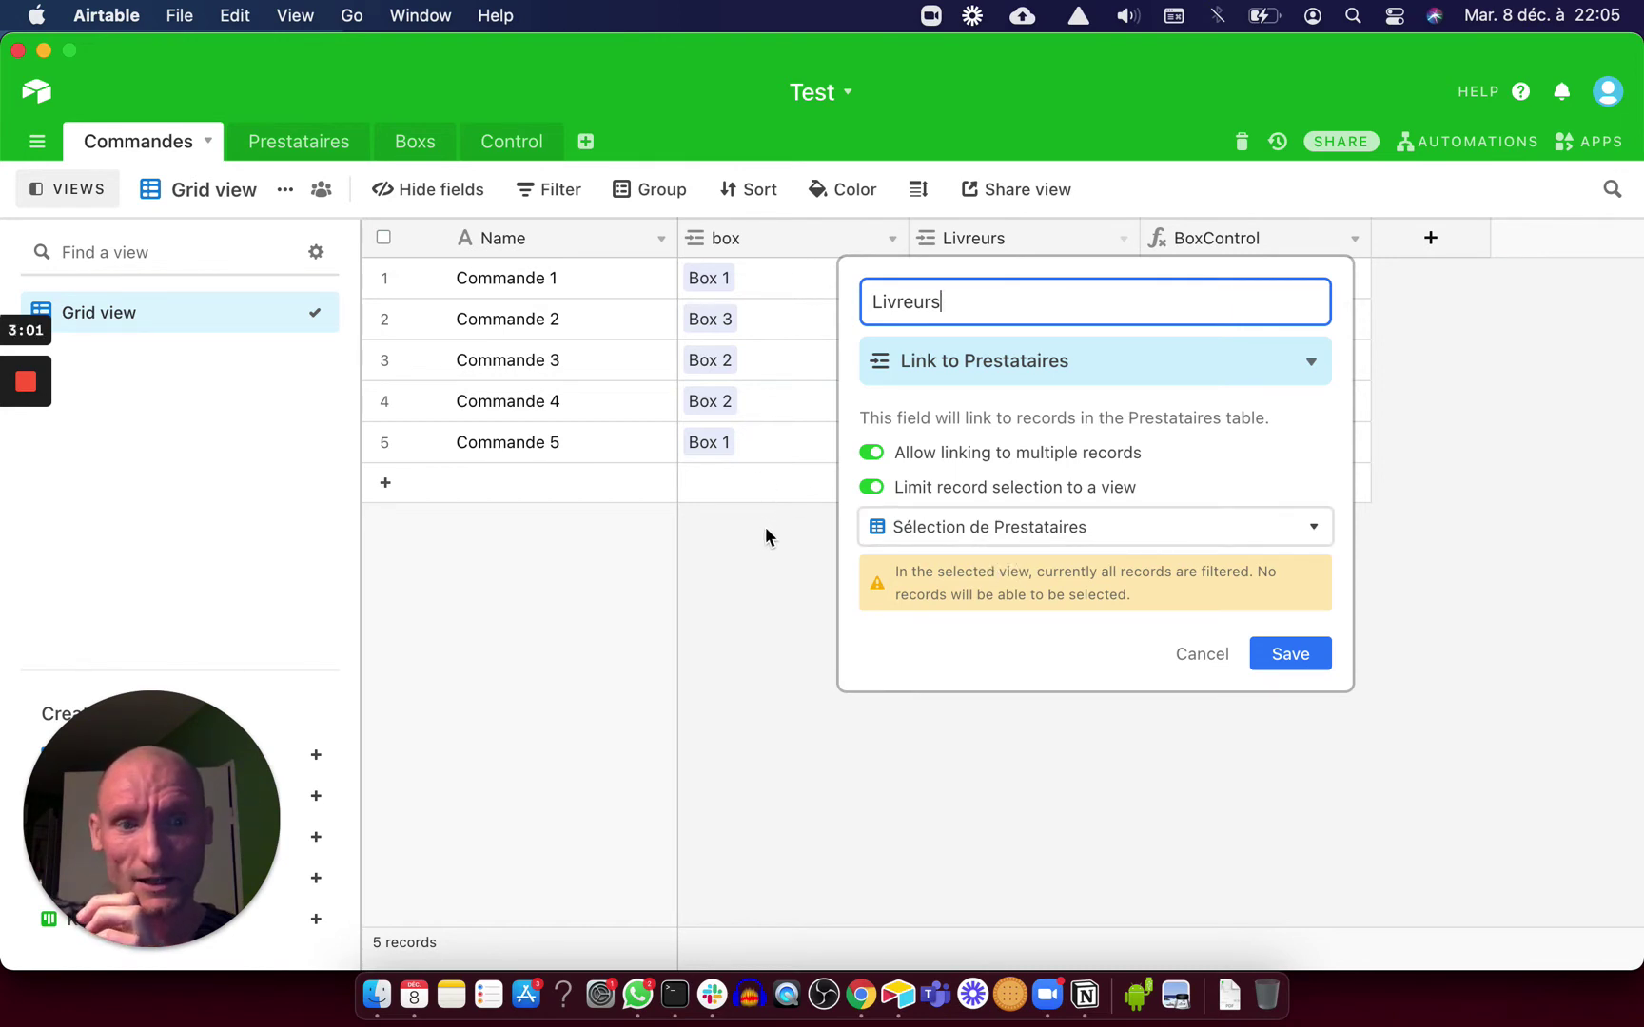
pyautogui.click(1280, 657)
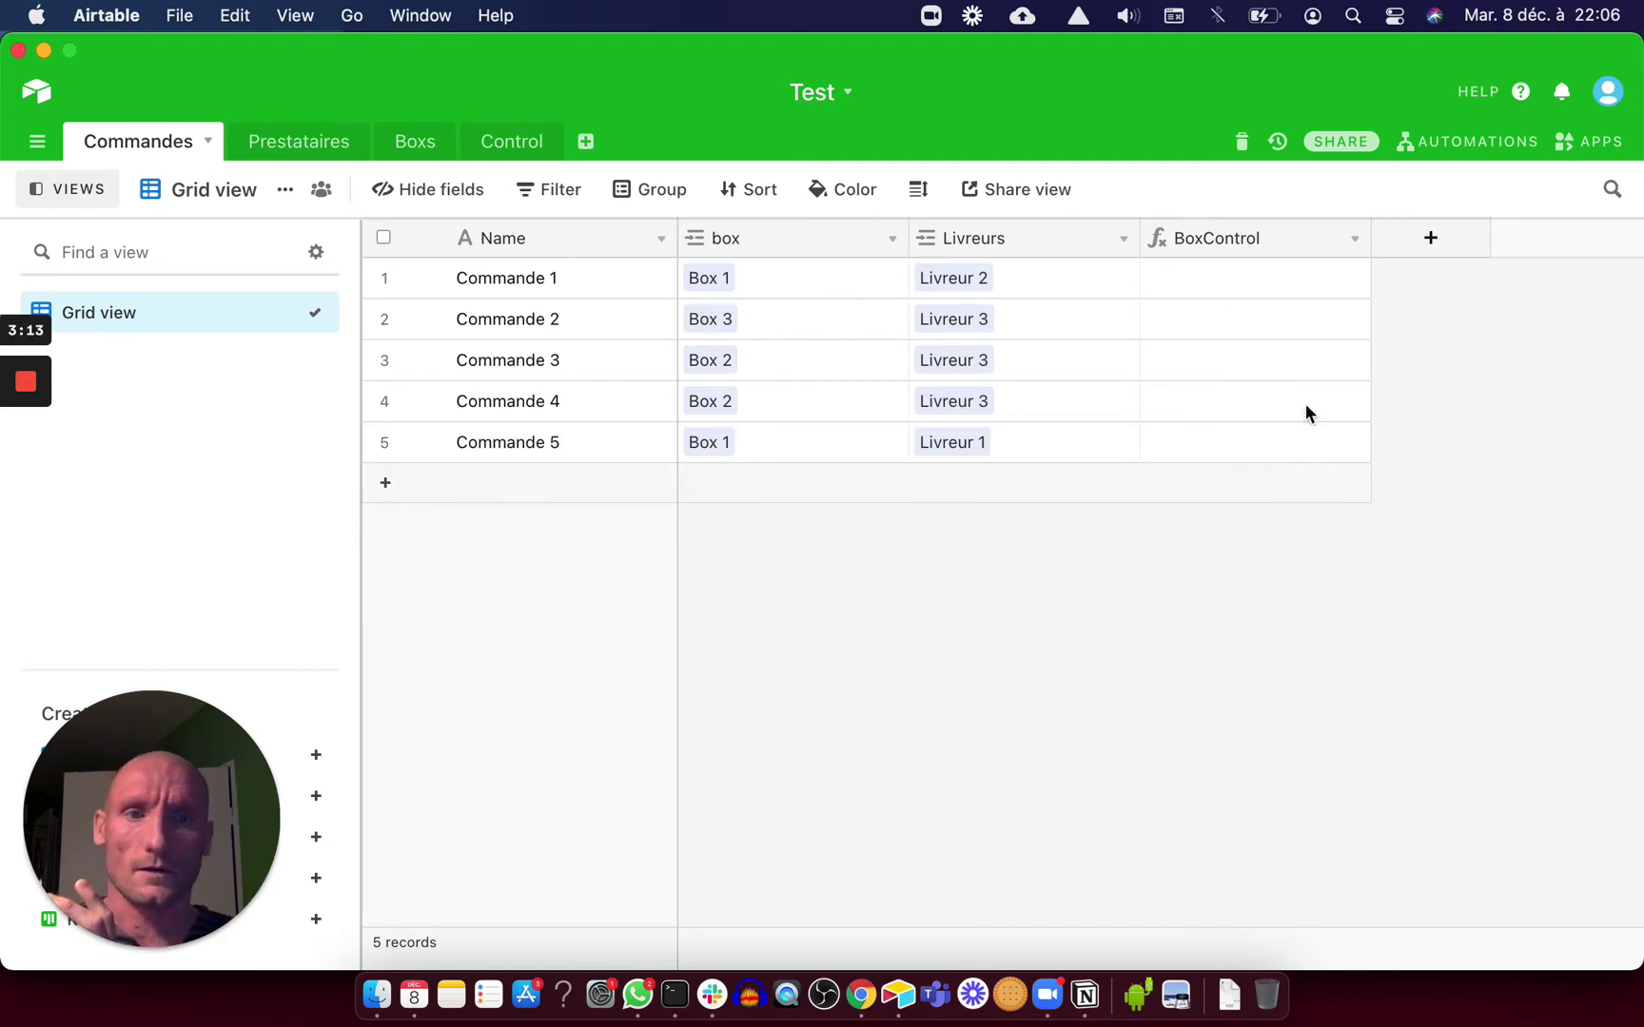
# Examine the formula behind the BoxControl field in the Commandes table
pyautogui.click(1356, 243)
pyautogui.click(1268, 277)
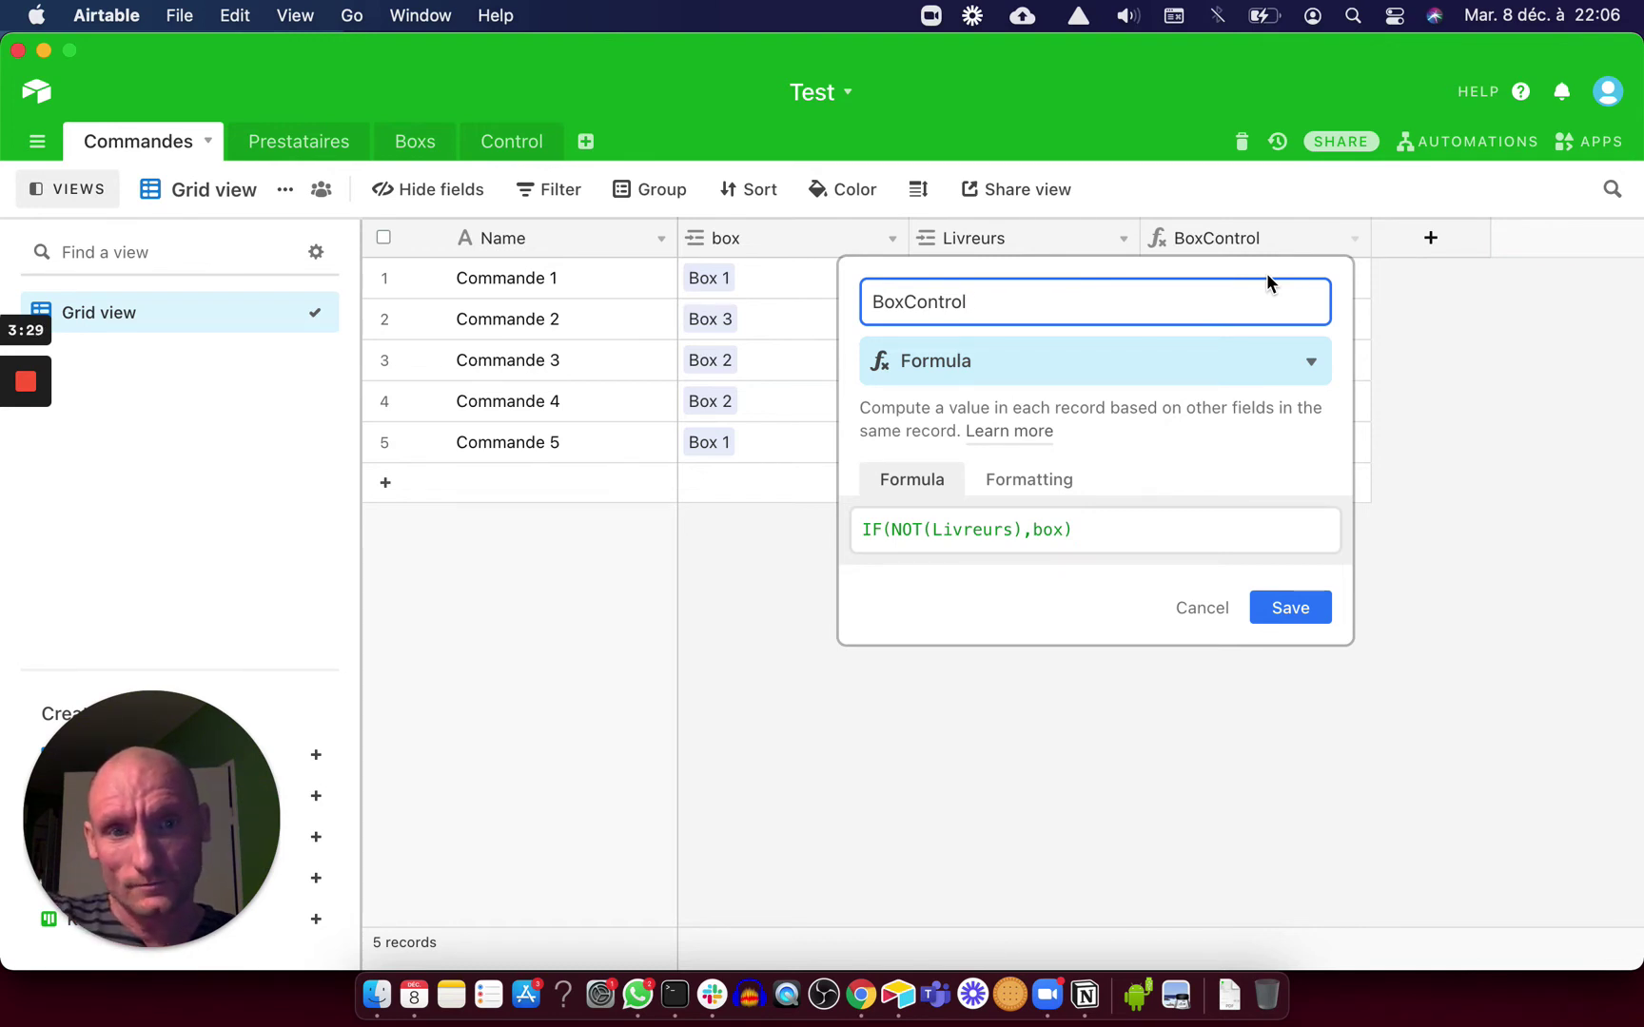
pyautogui.click(1409, 351)
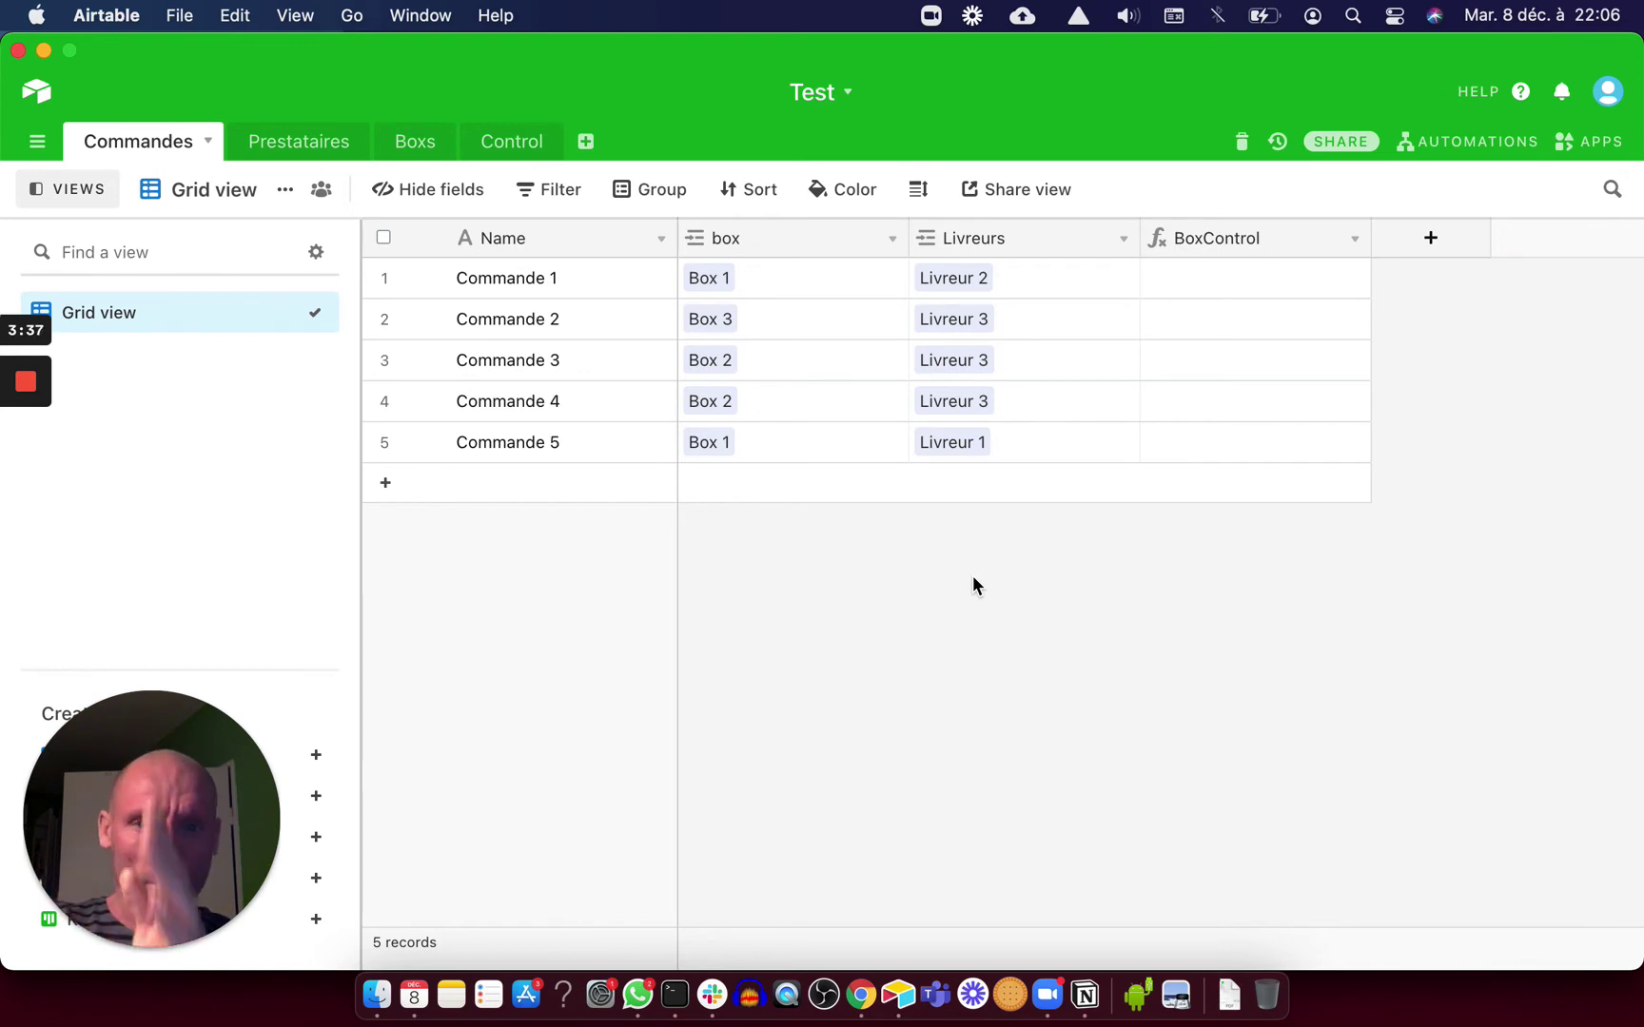
# Add a record named Commande 6 to the Commandes table and link it to Box 2, leaving Livreurs empty
pyautogui.click(609, 496)
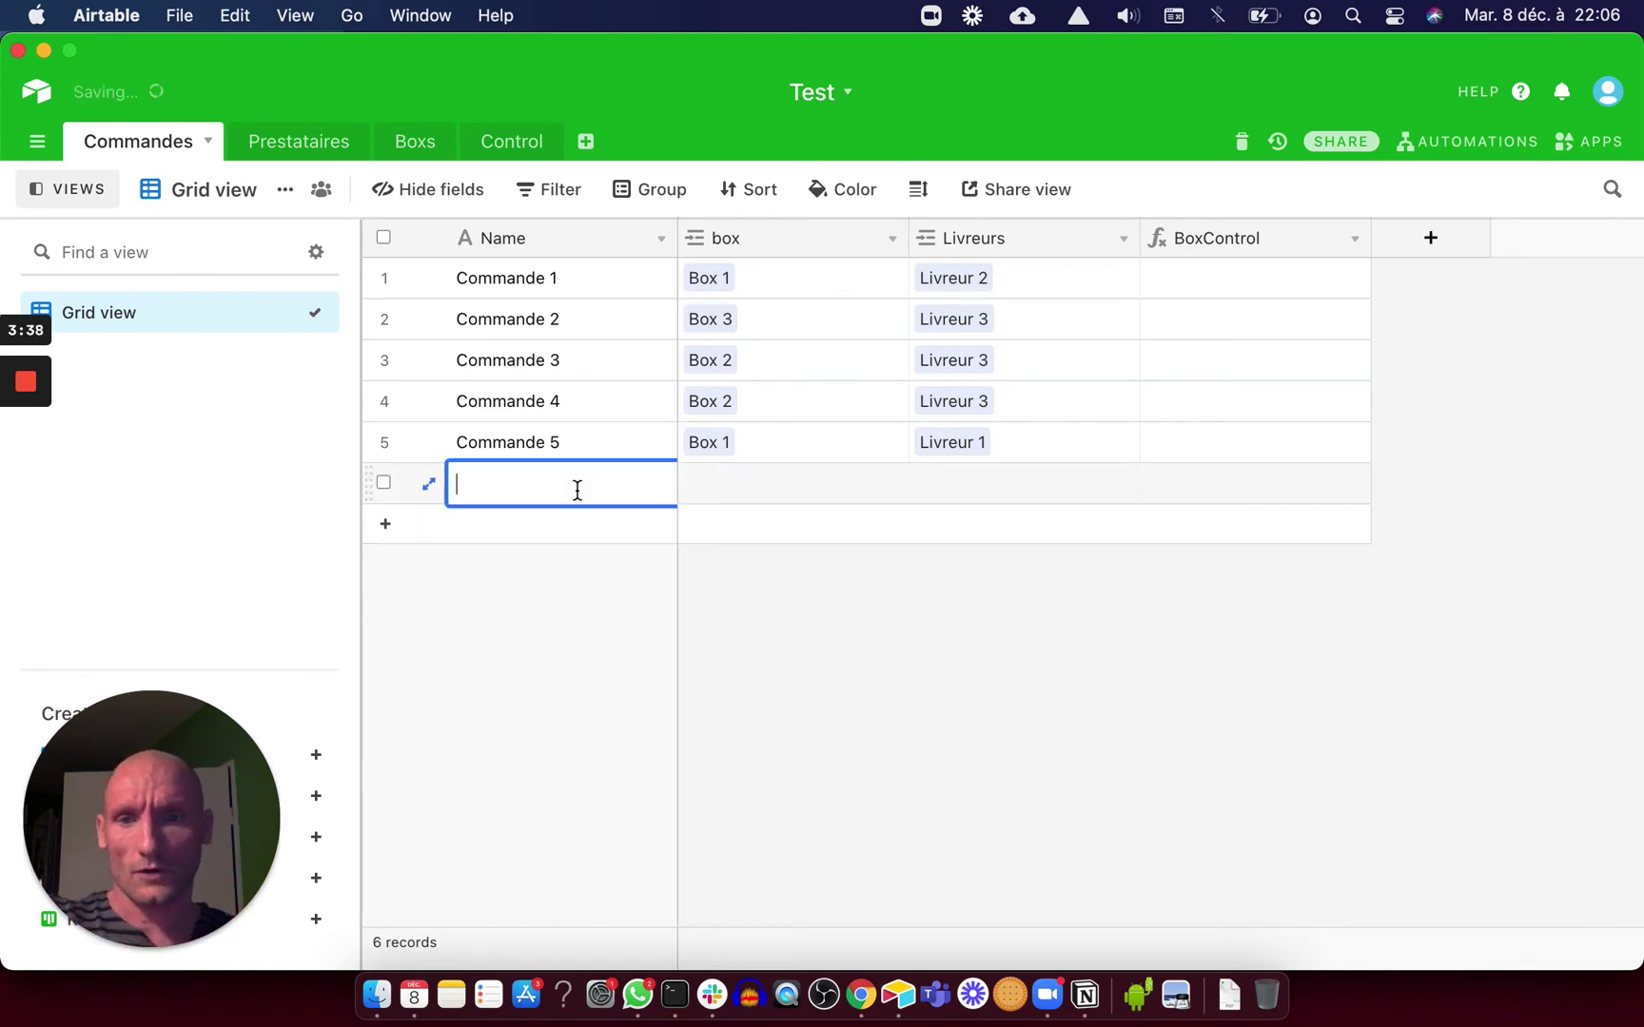
pyautogui.write('Commande 6')
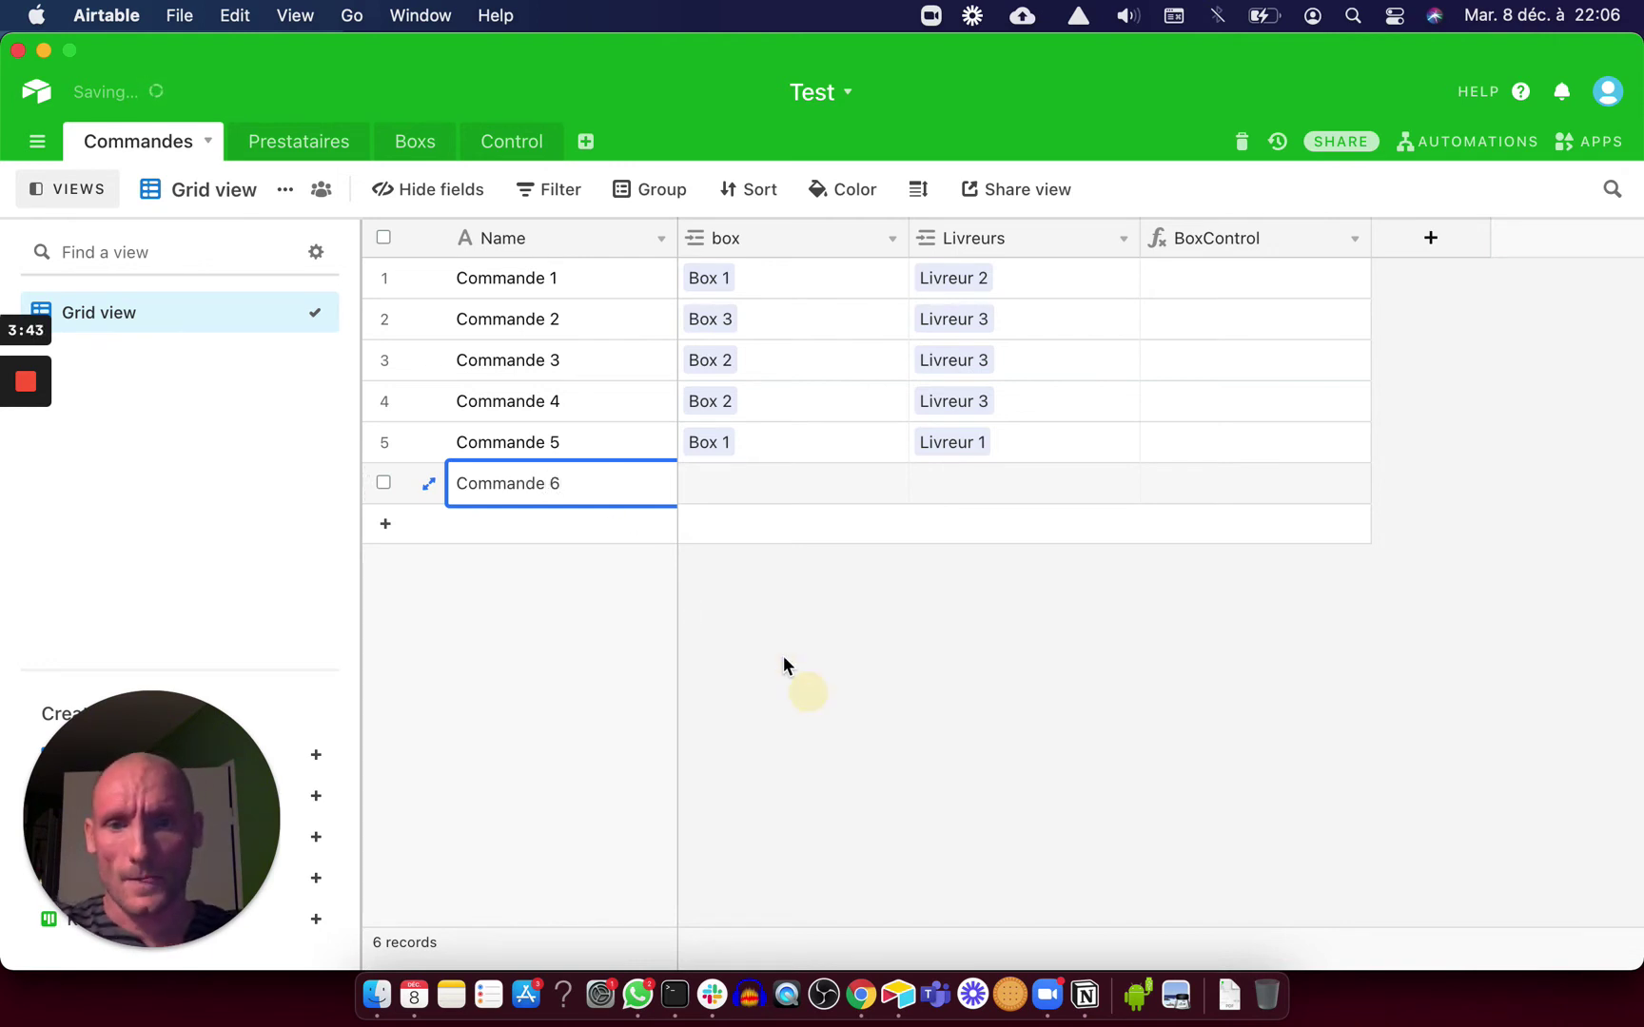
pyautogui.click(713, 484)
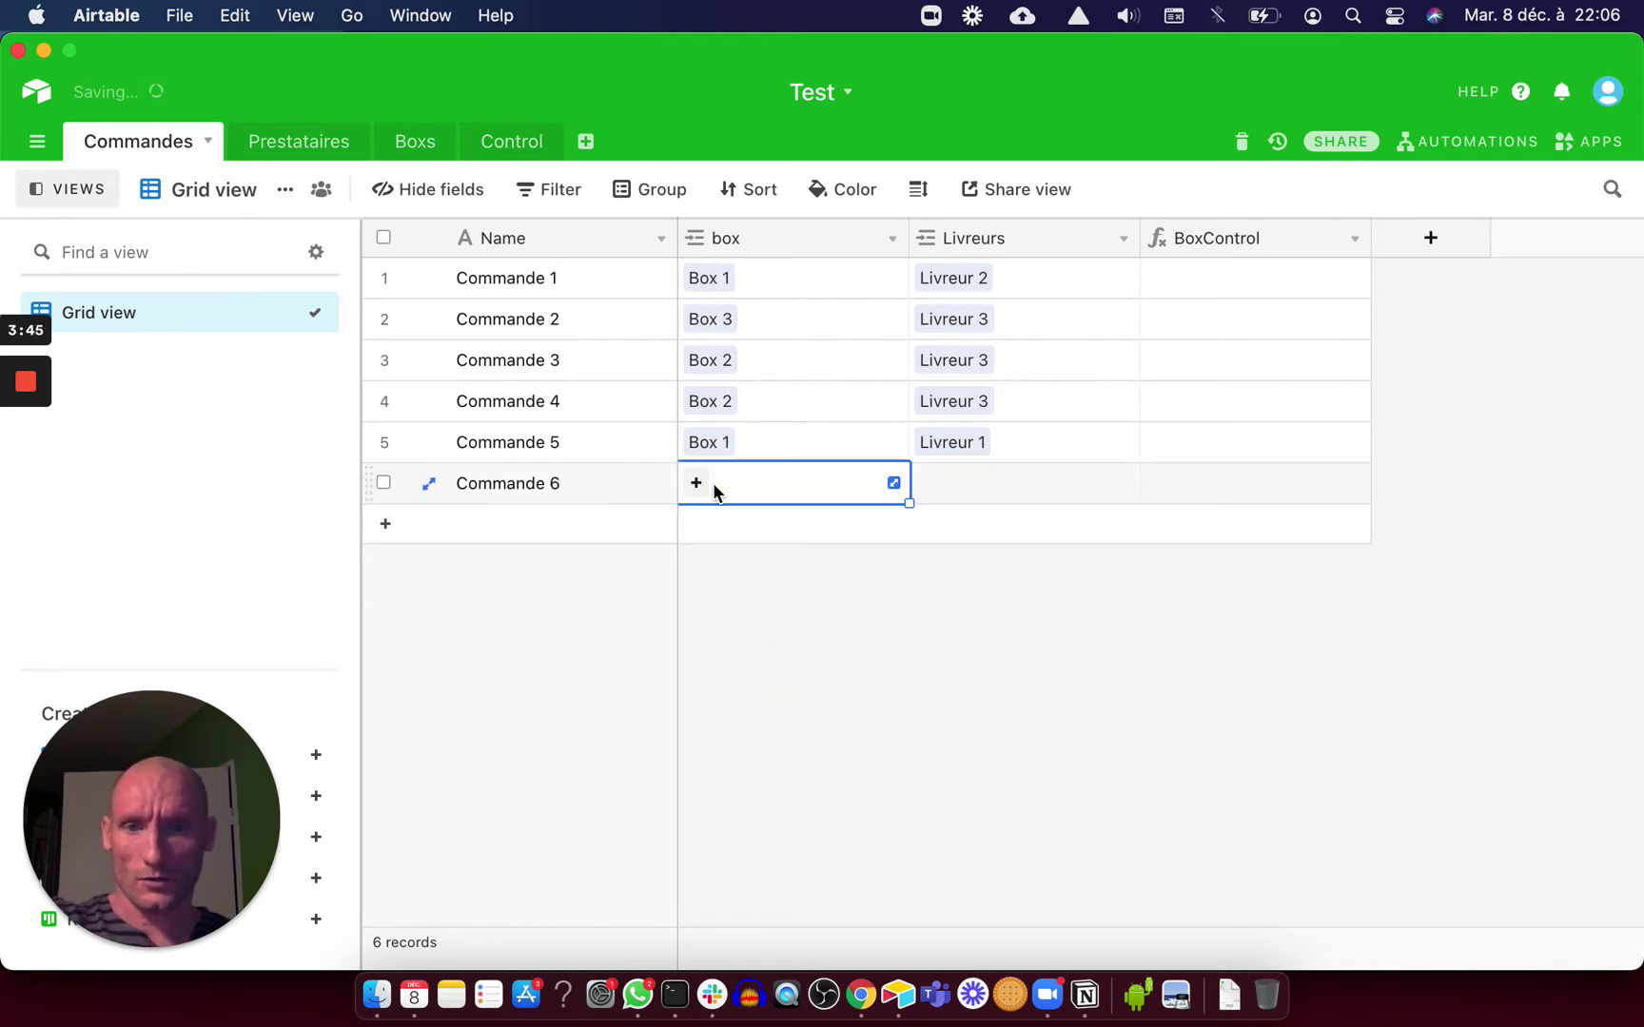
pyautogui.write('Box 2')
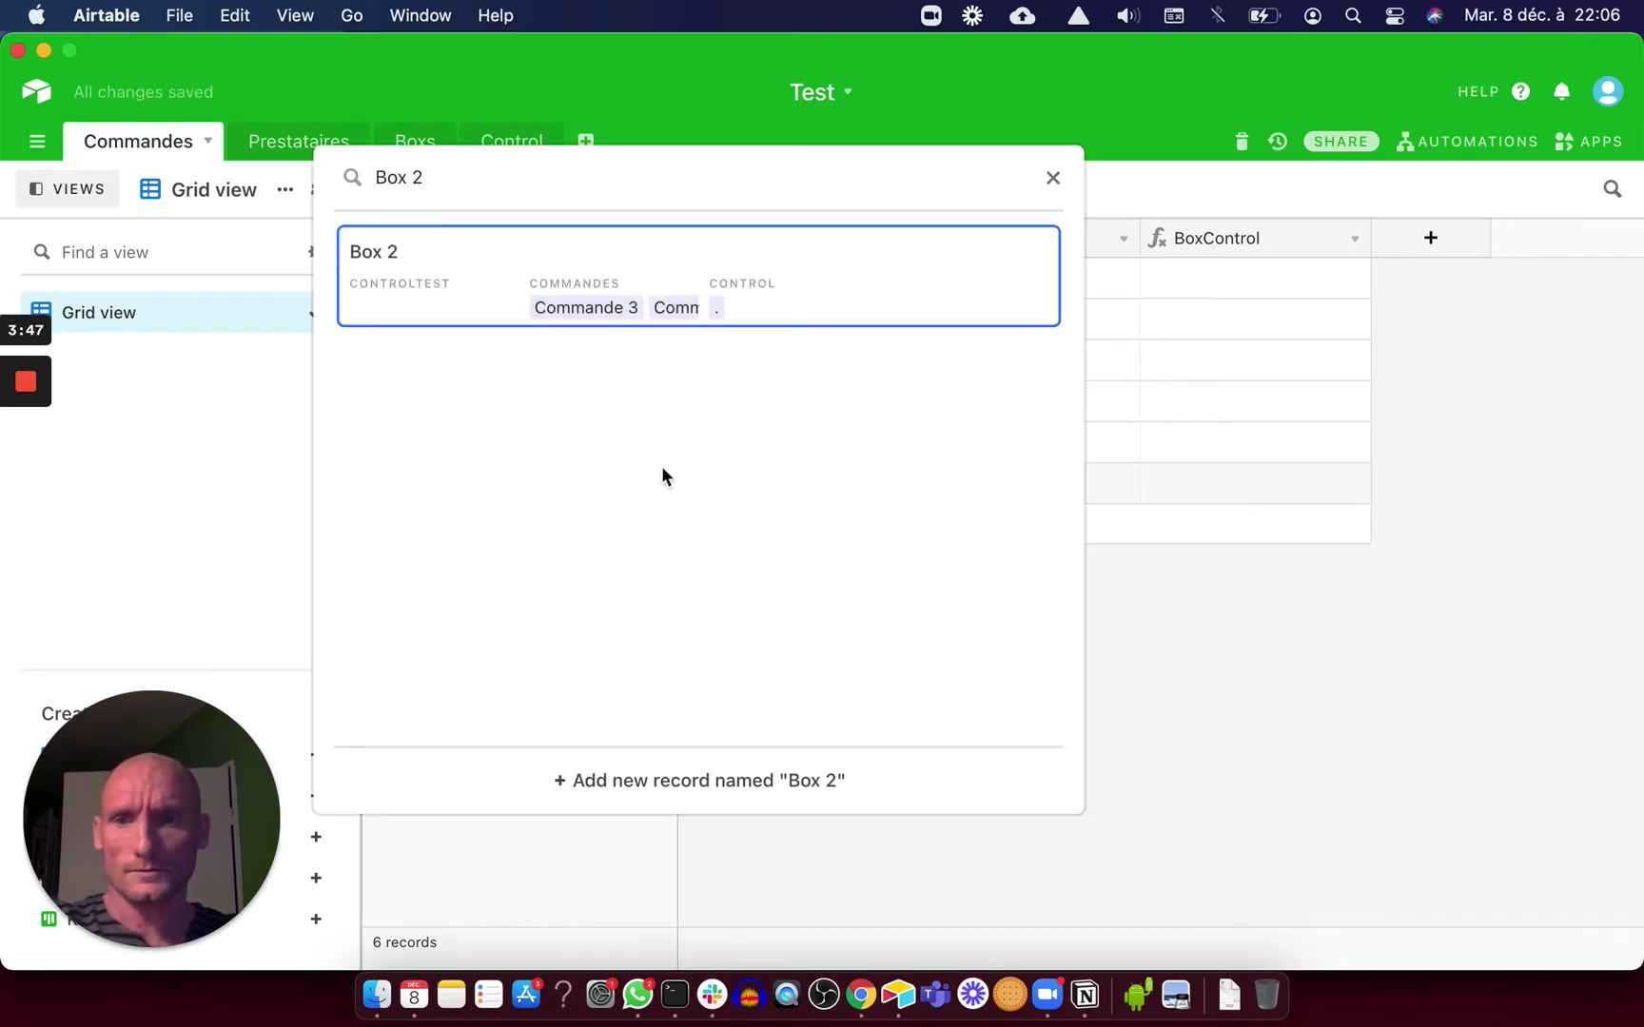
pyautogui.click(585, 300)
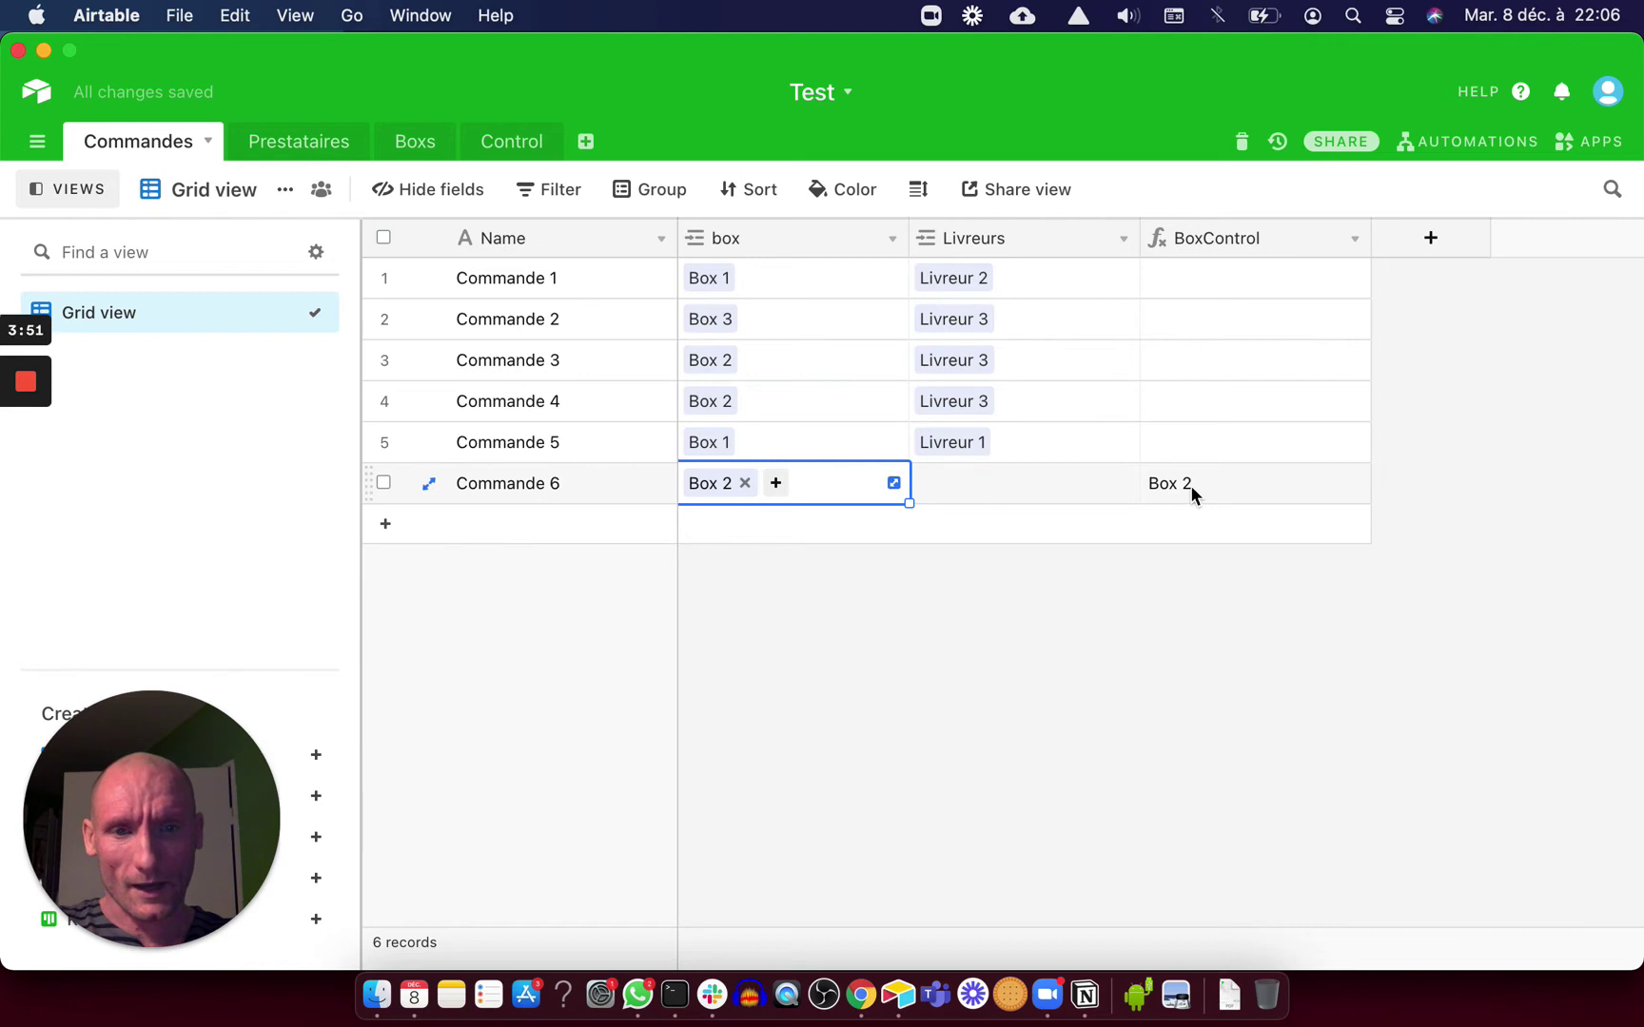
pyautogui.click(1202, 588)
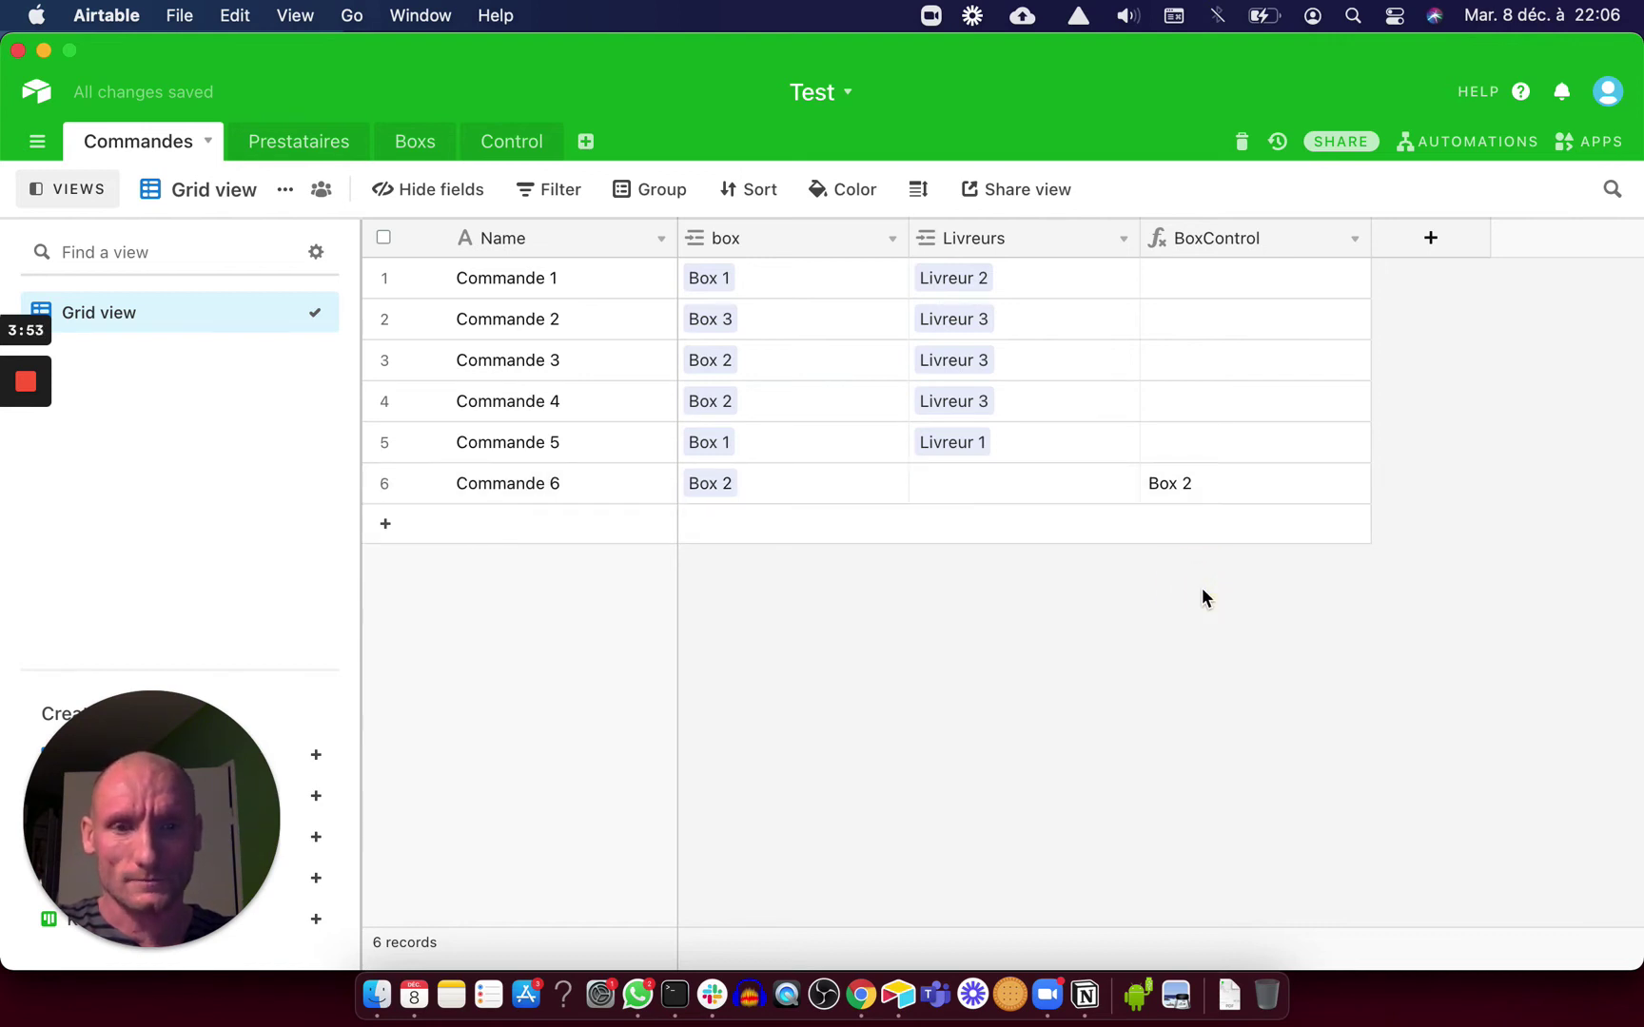
# Examine the rollup source and aggregation formula of the controltest field in the Boxs table
pyautogui.click(284, 144)
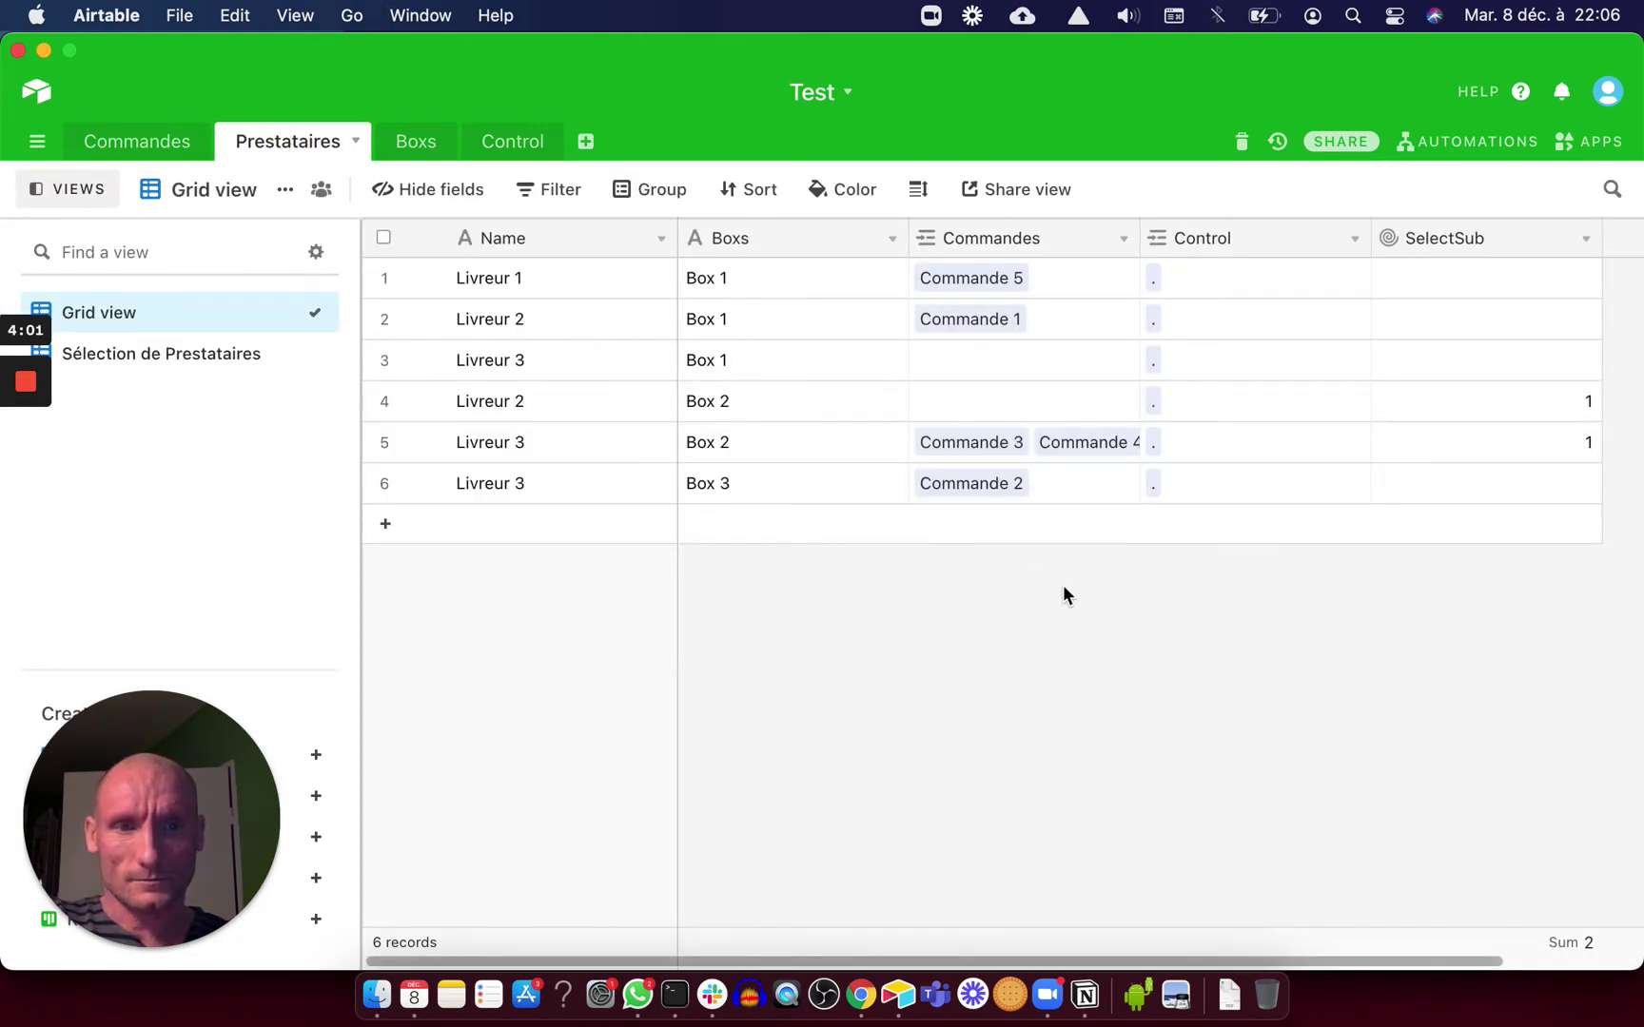
pyautogui.click(415, 152)
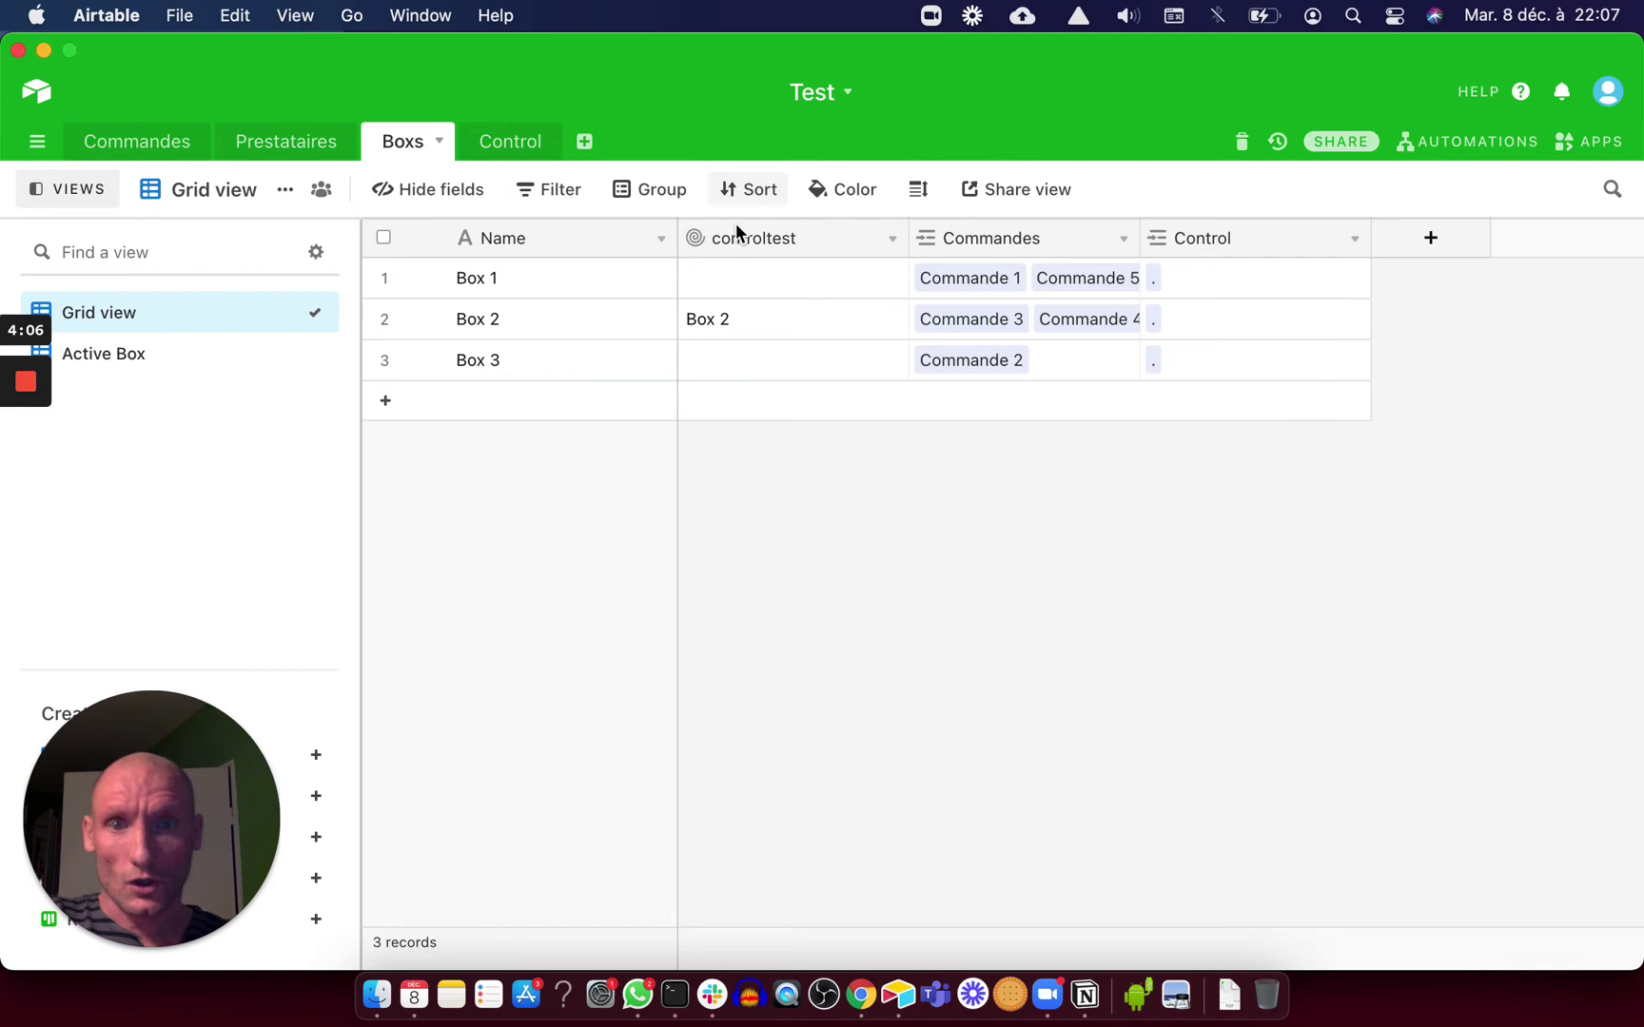
pyautogui.click(168, 147)
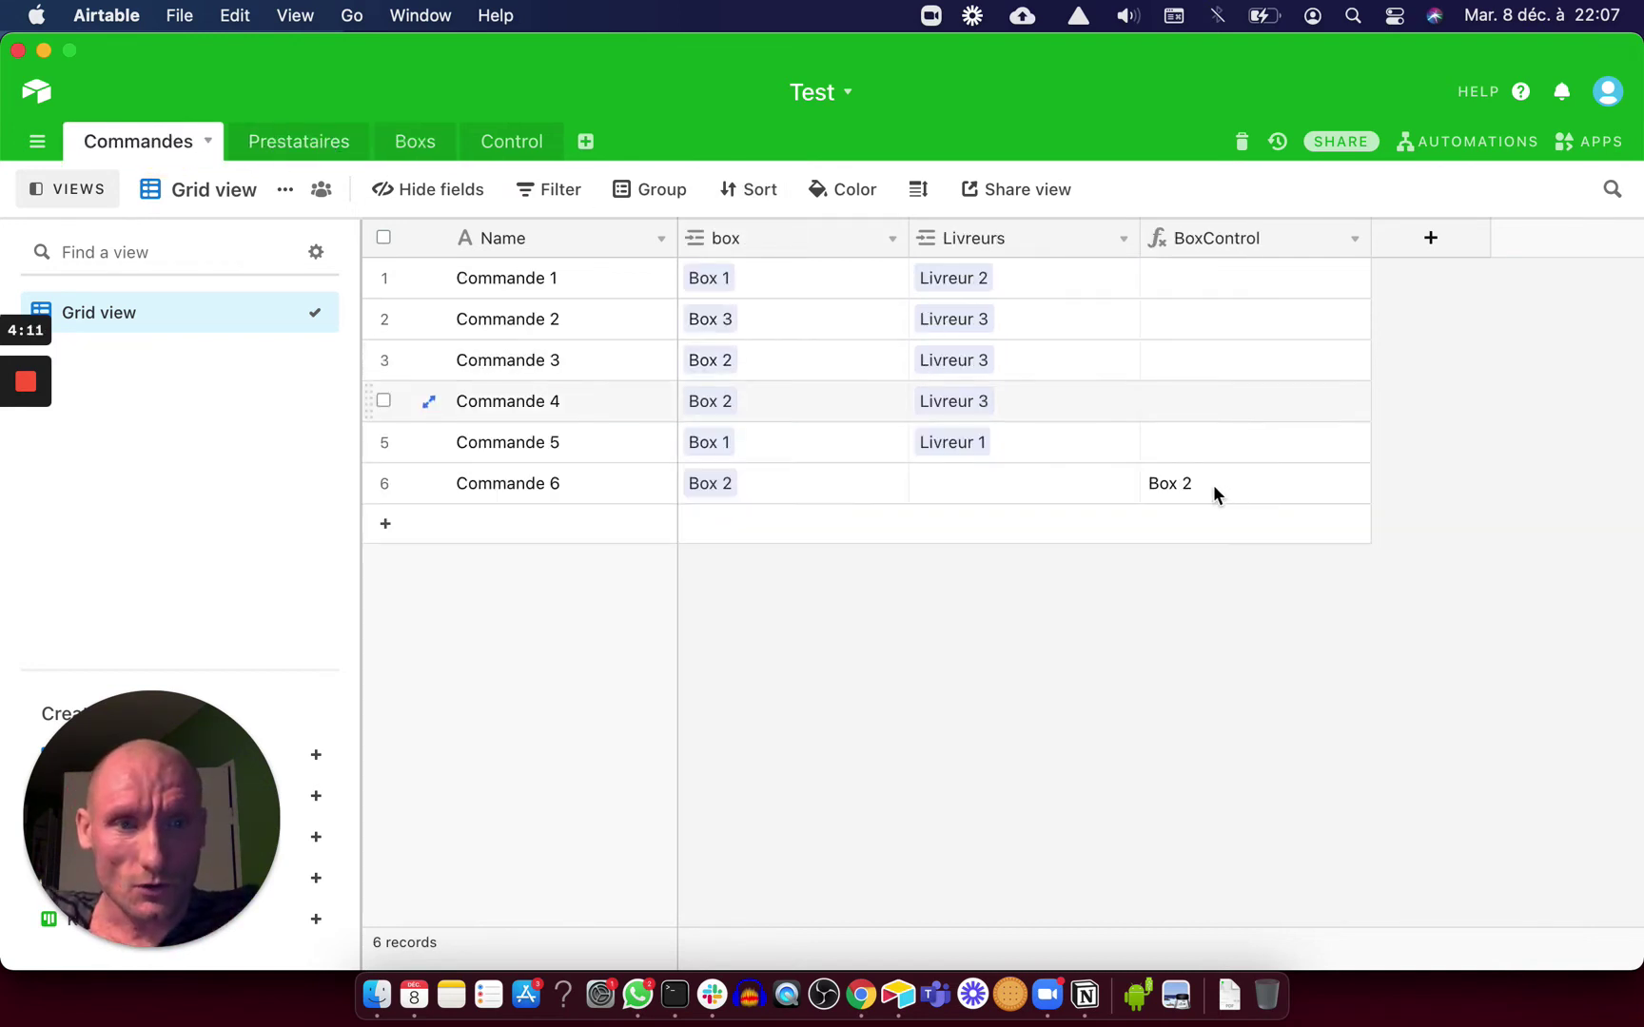
pyautogui.click(411, 145)
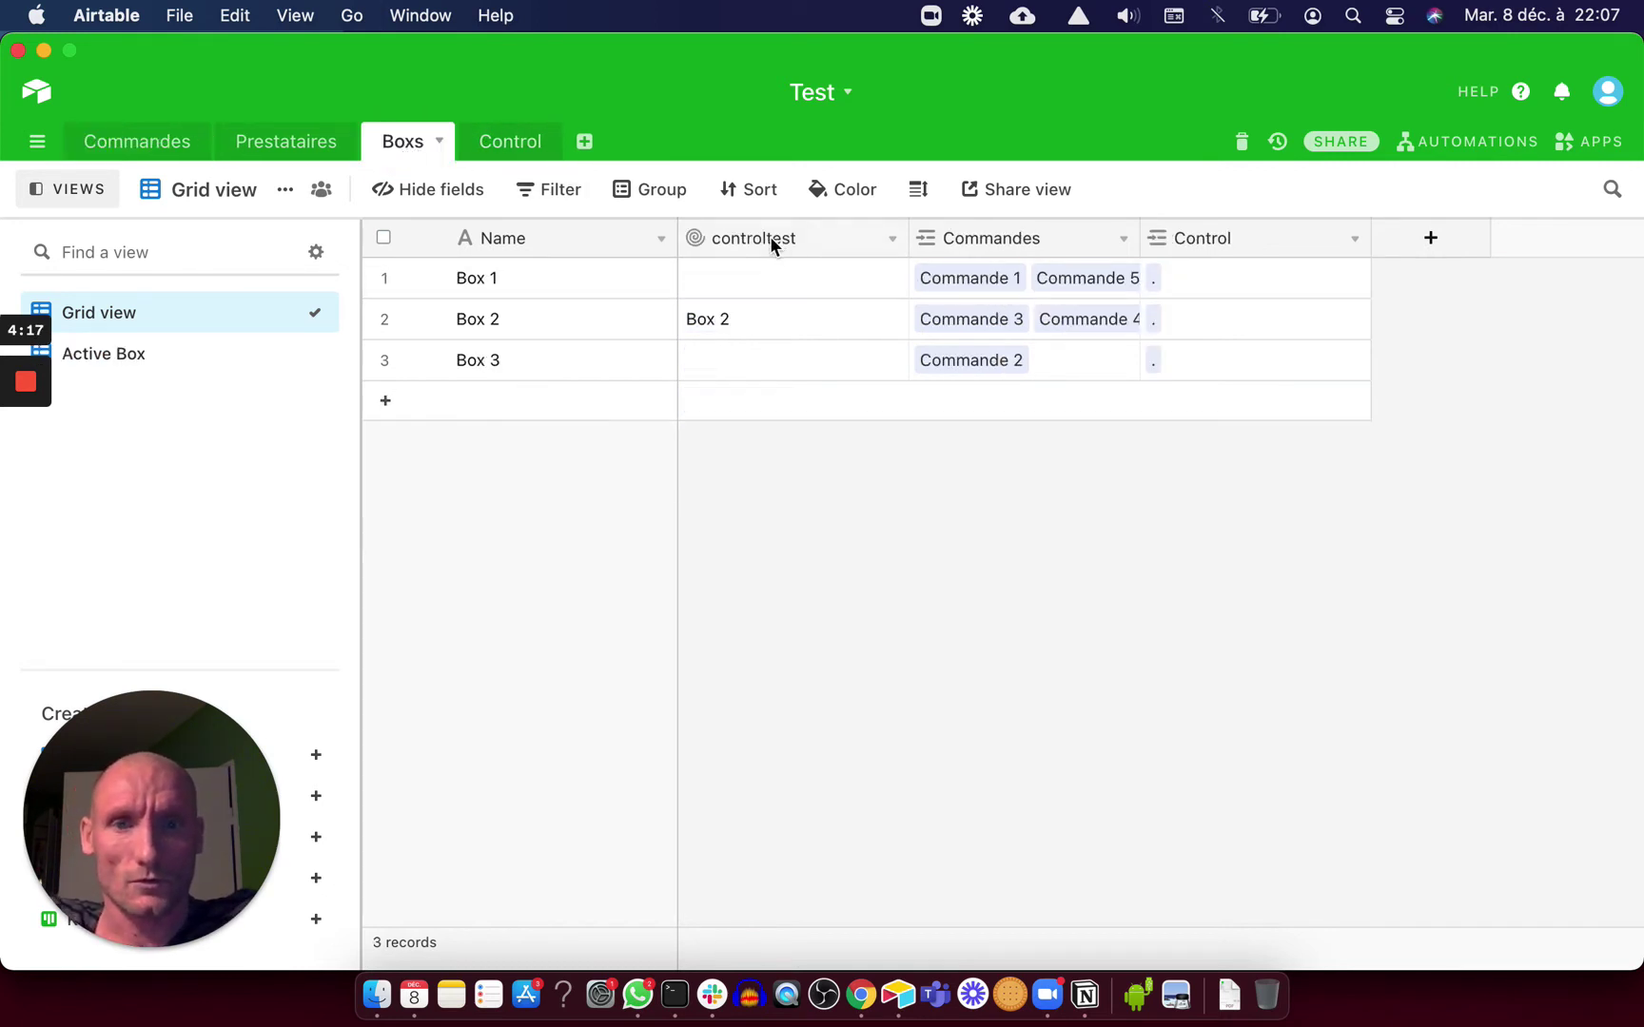
pyautogui.click(891, 239)
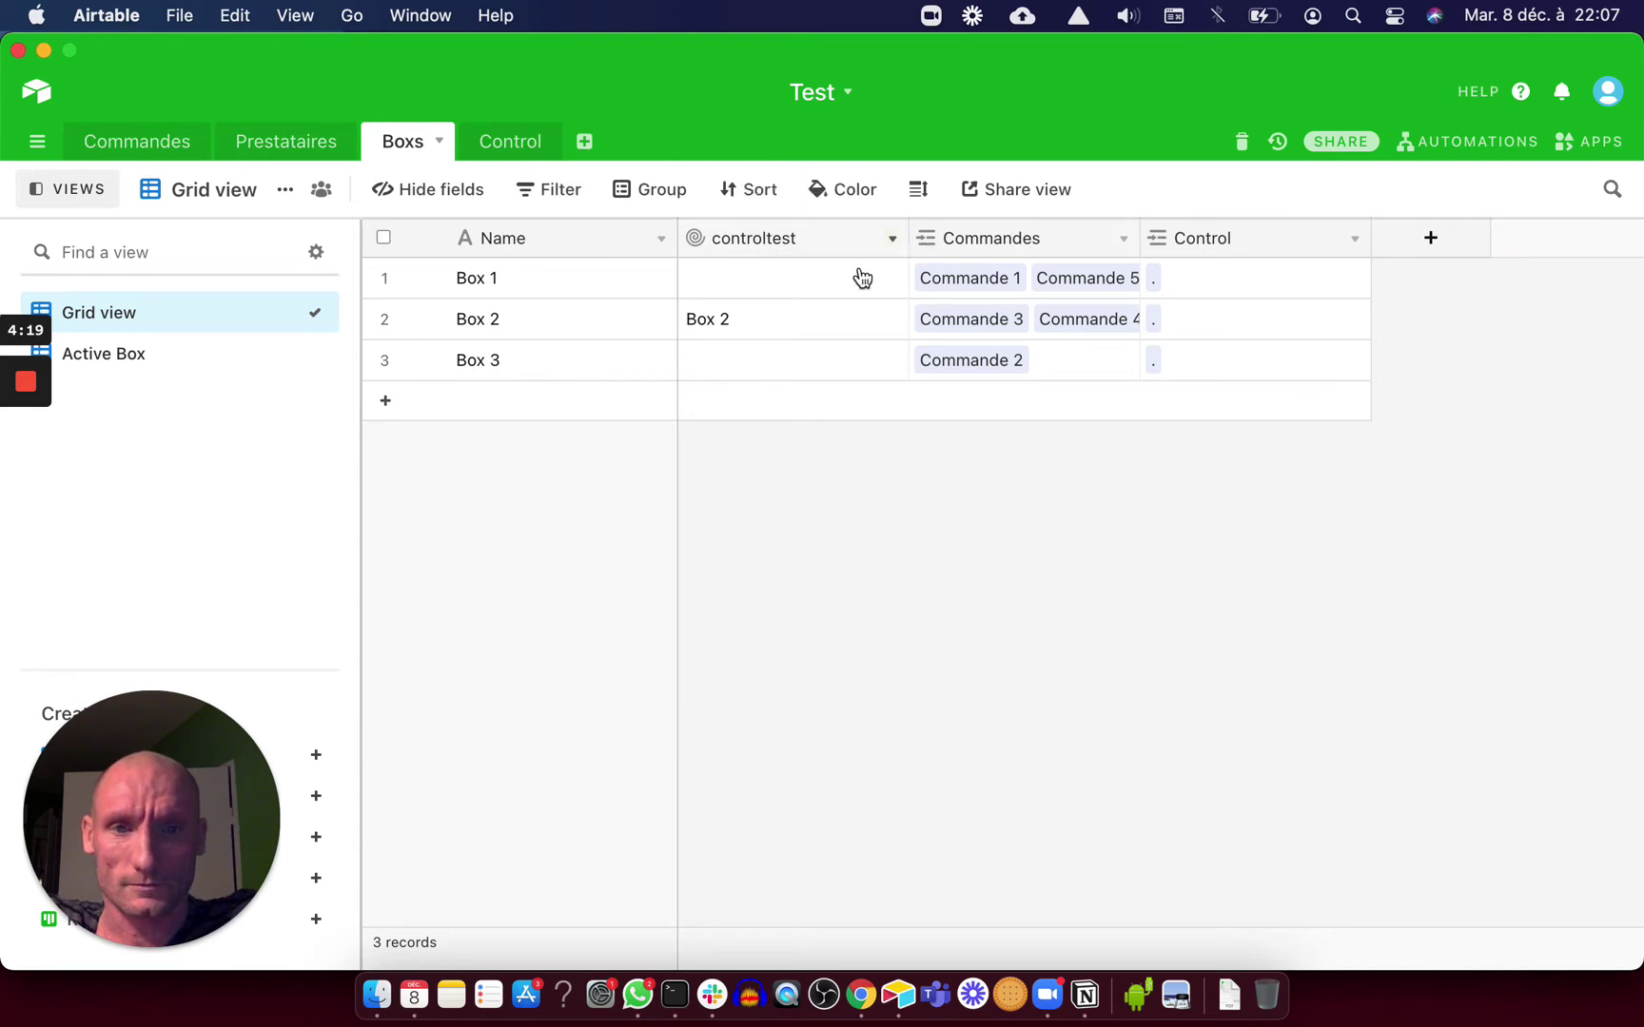
pyautogui.click(852, 286)
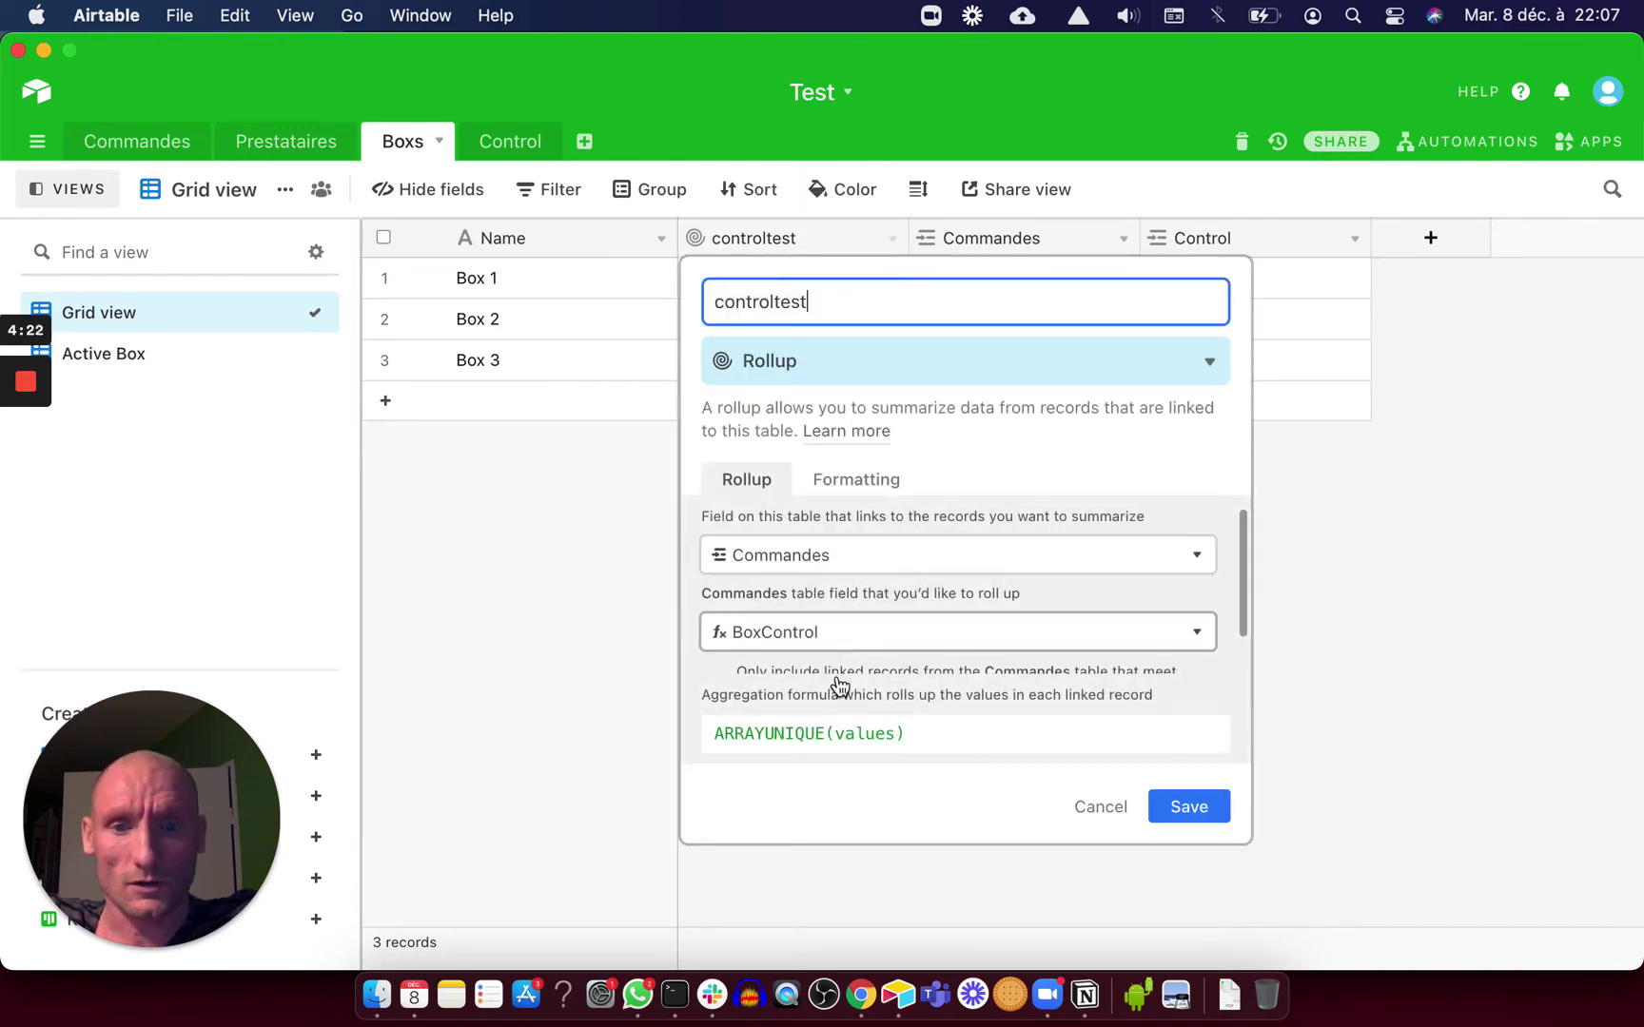
pyautogui.click(1185, 806)
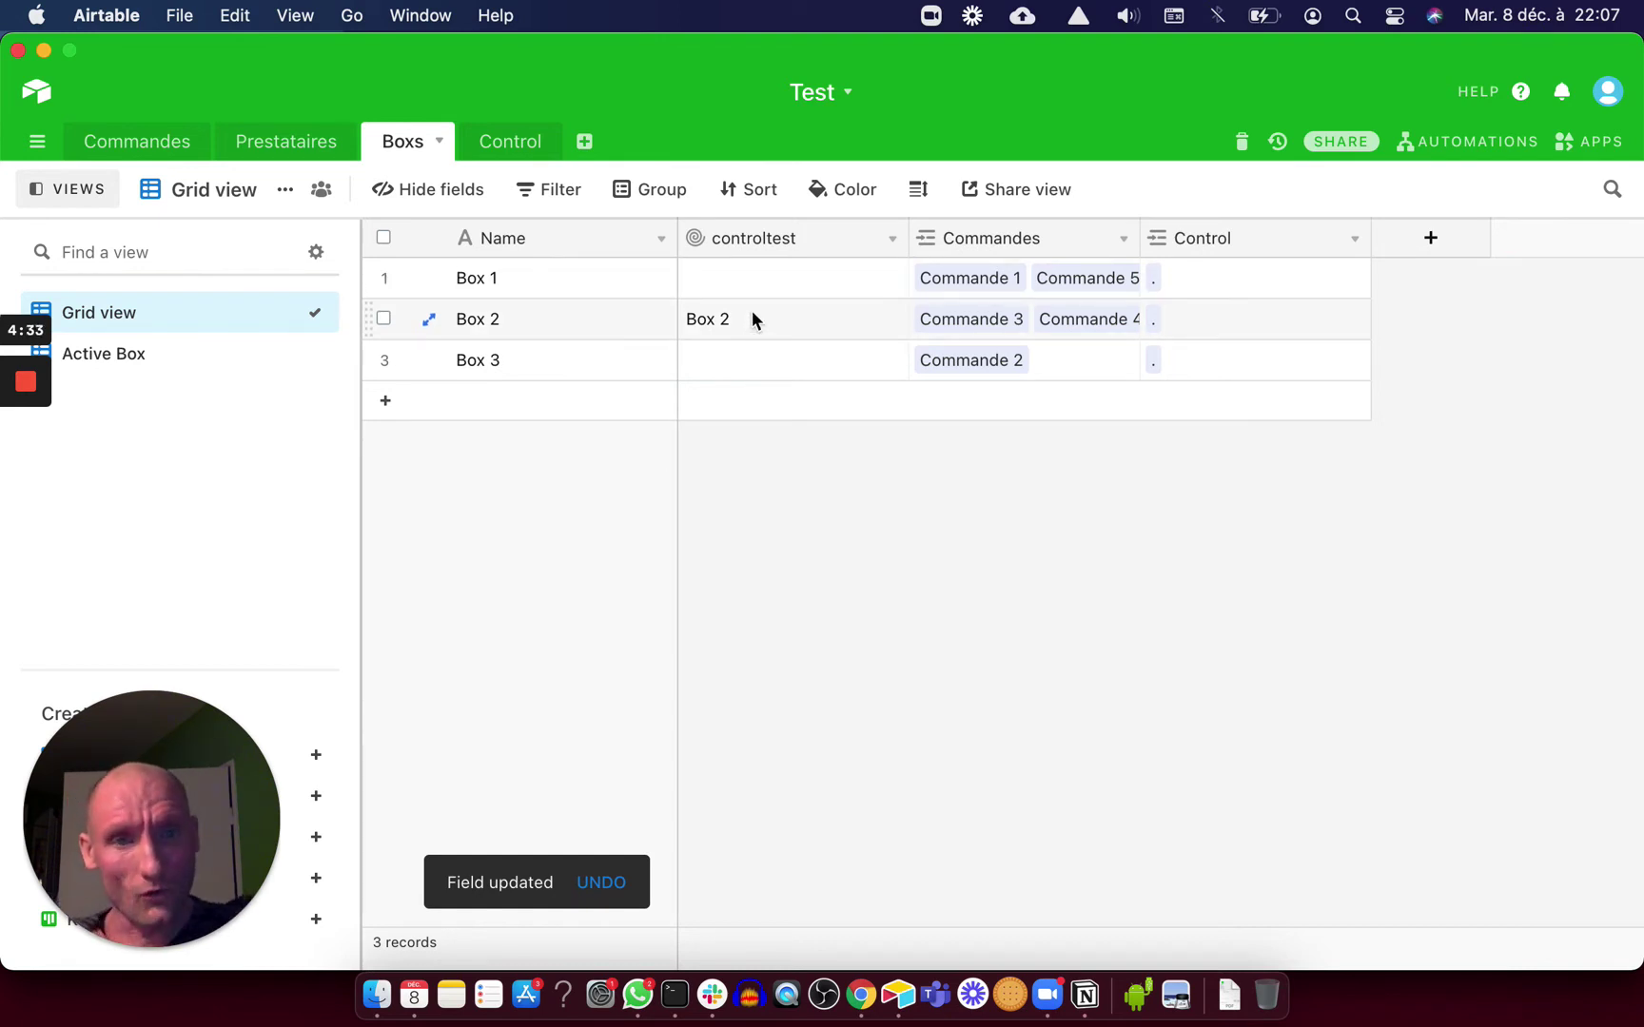
# Examine how the single record in the Control table links to the records of the Boxs and Prestataires tables
pyautogui.click(511, 144)
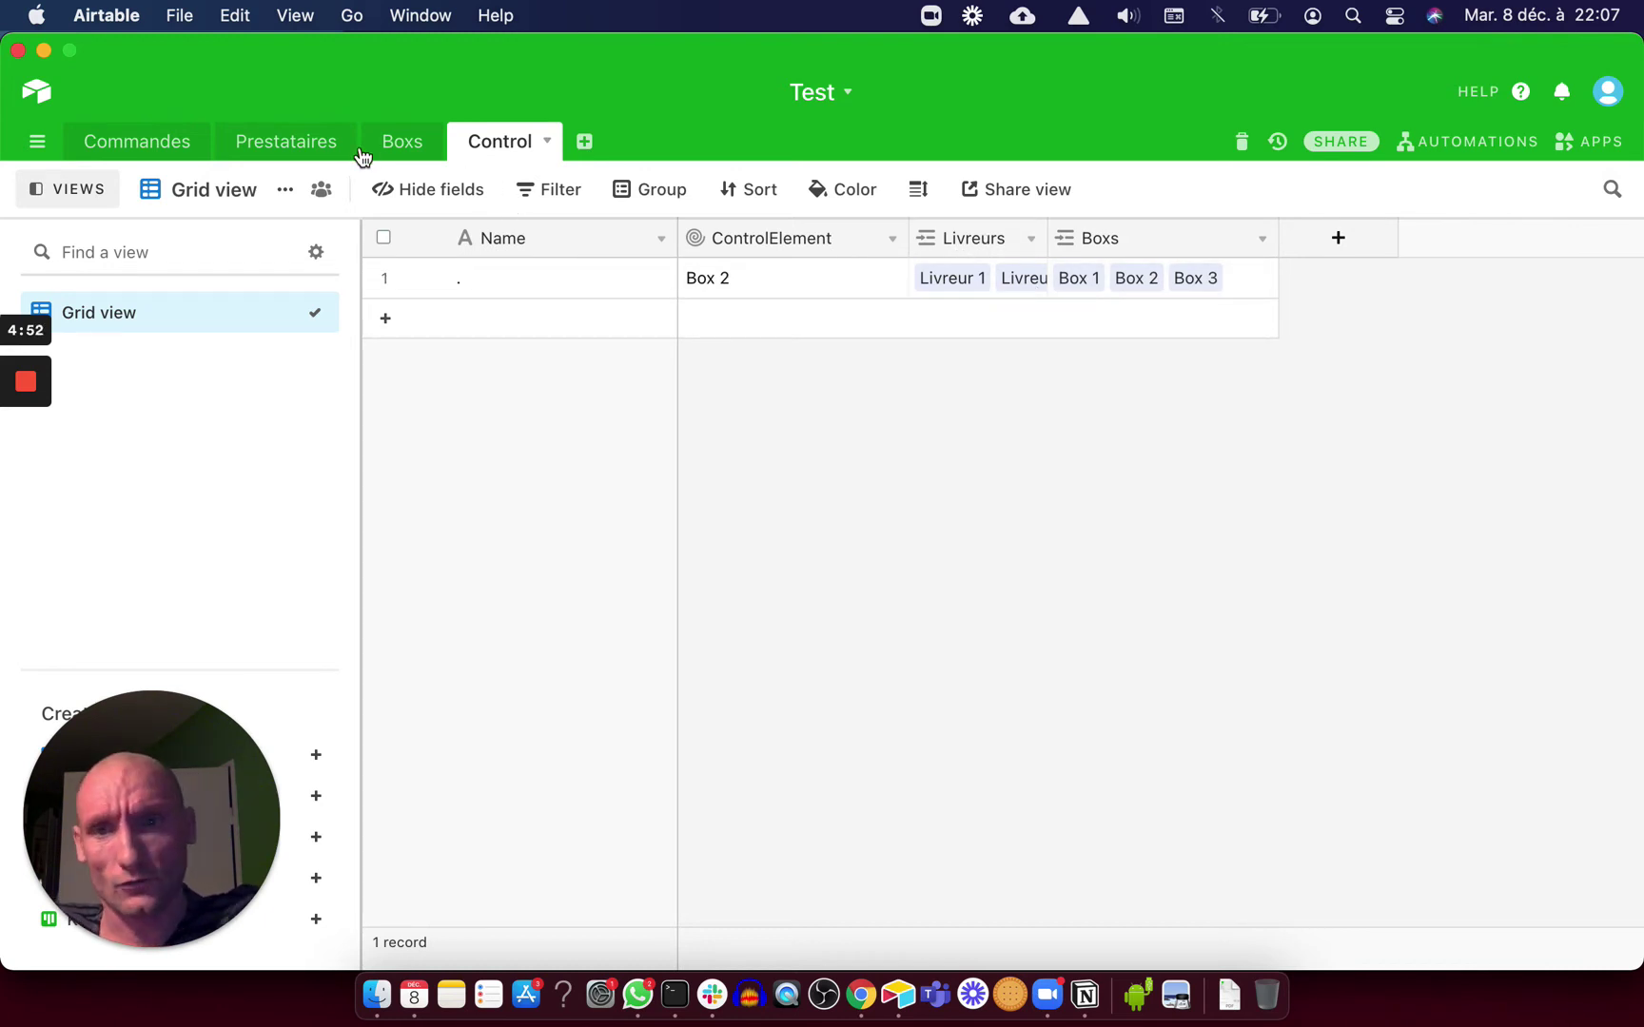
pyautogui.click(402, 143)
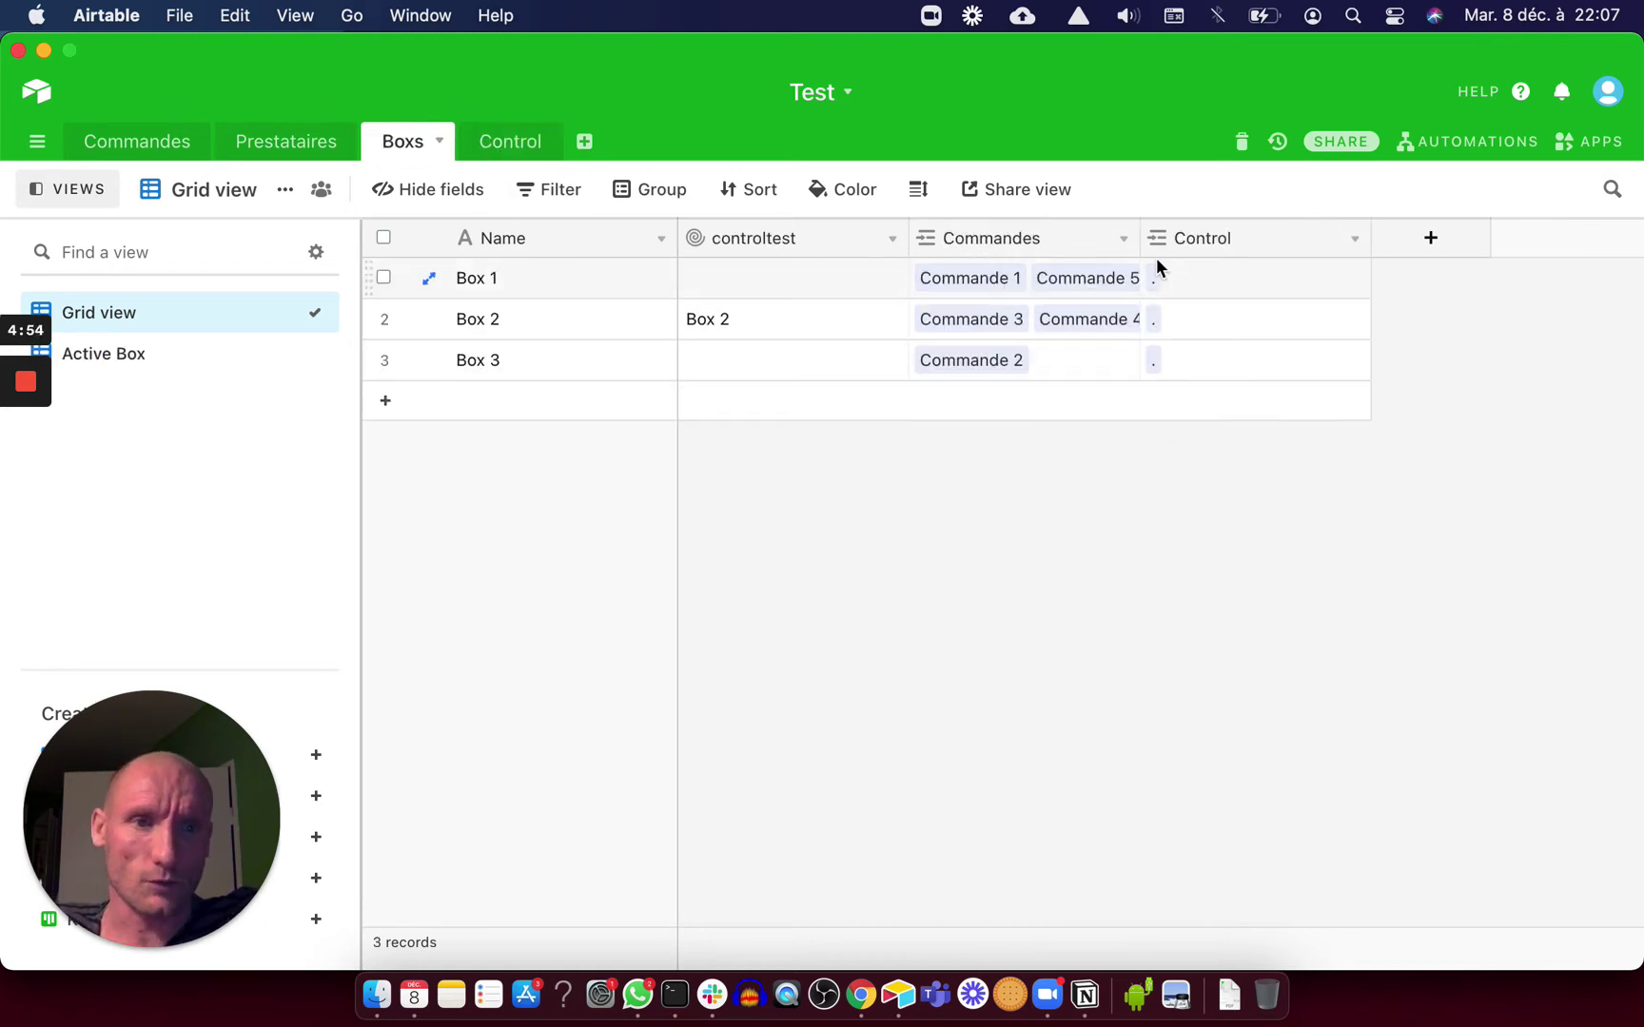
pyautogui.click(309, 150)
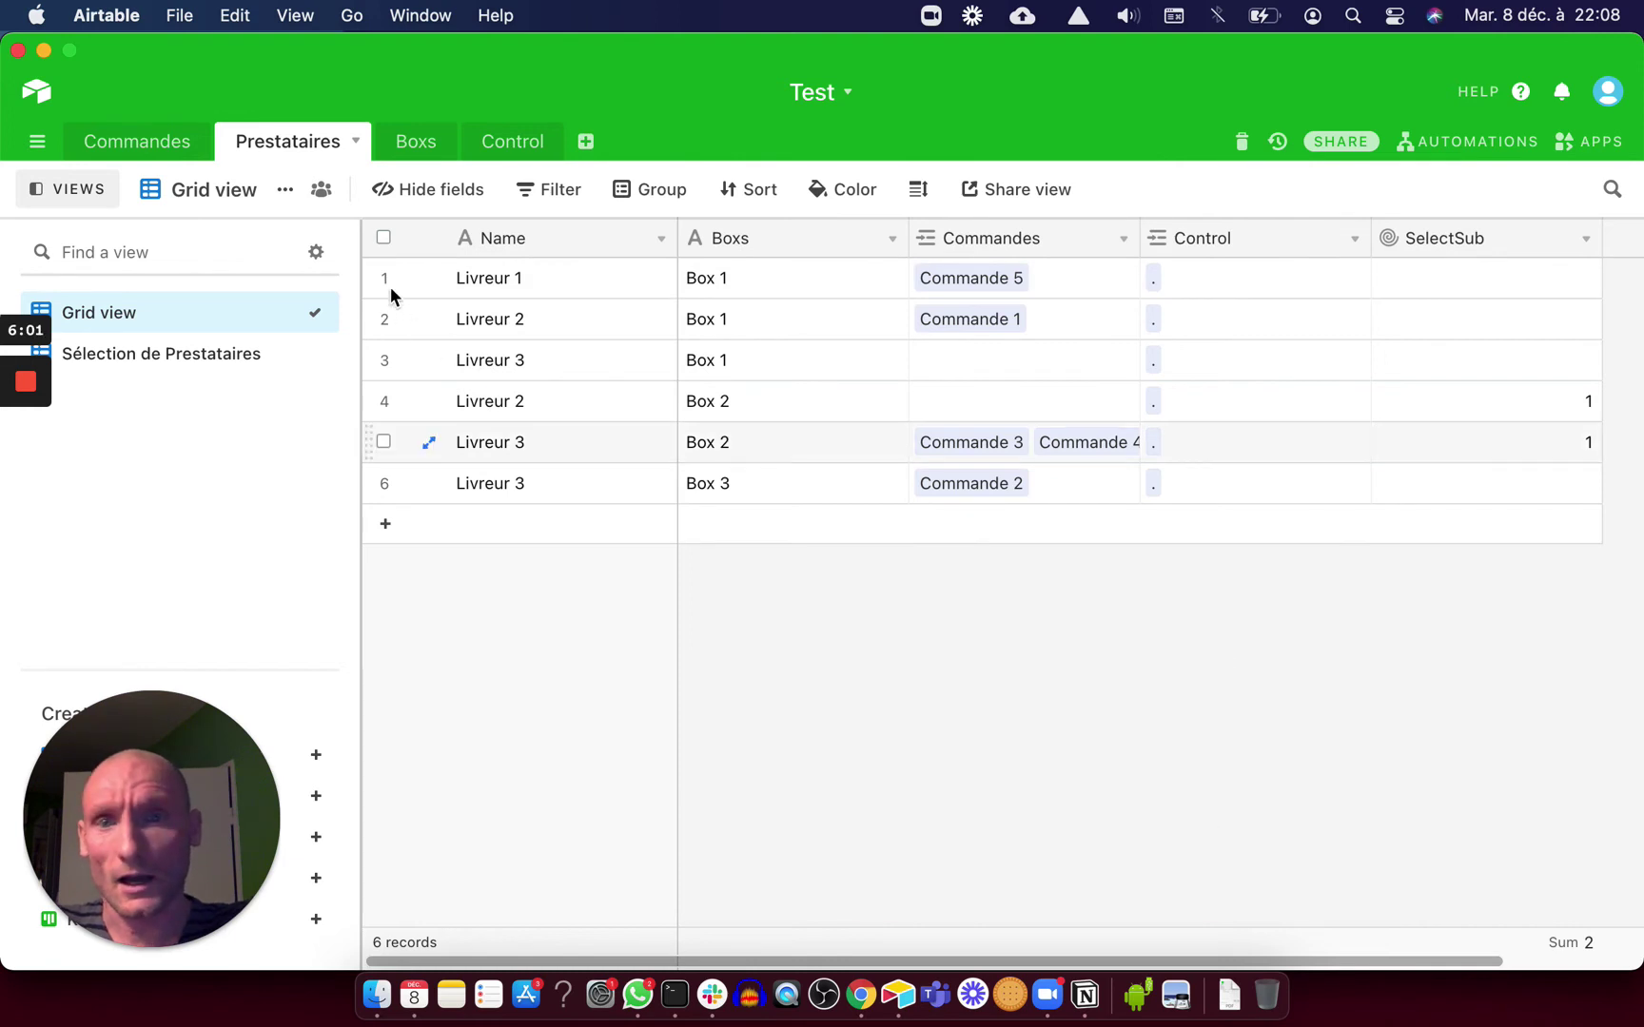
pyautogui.click(511, 141)
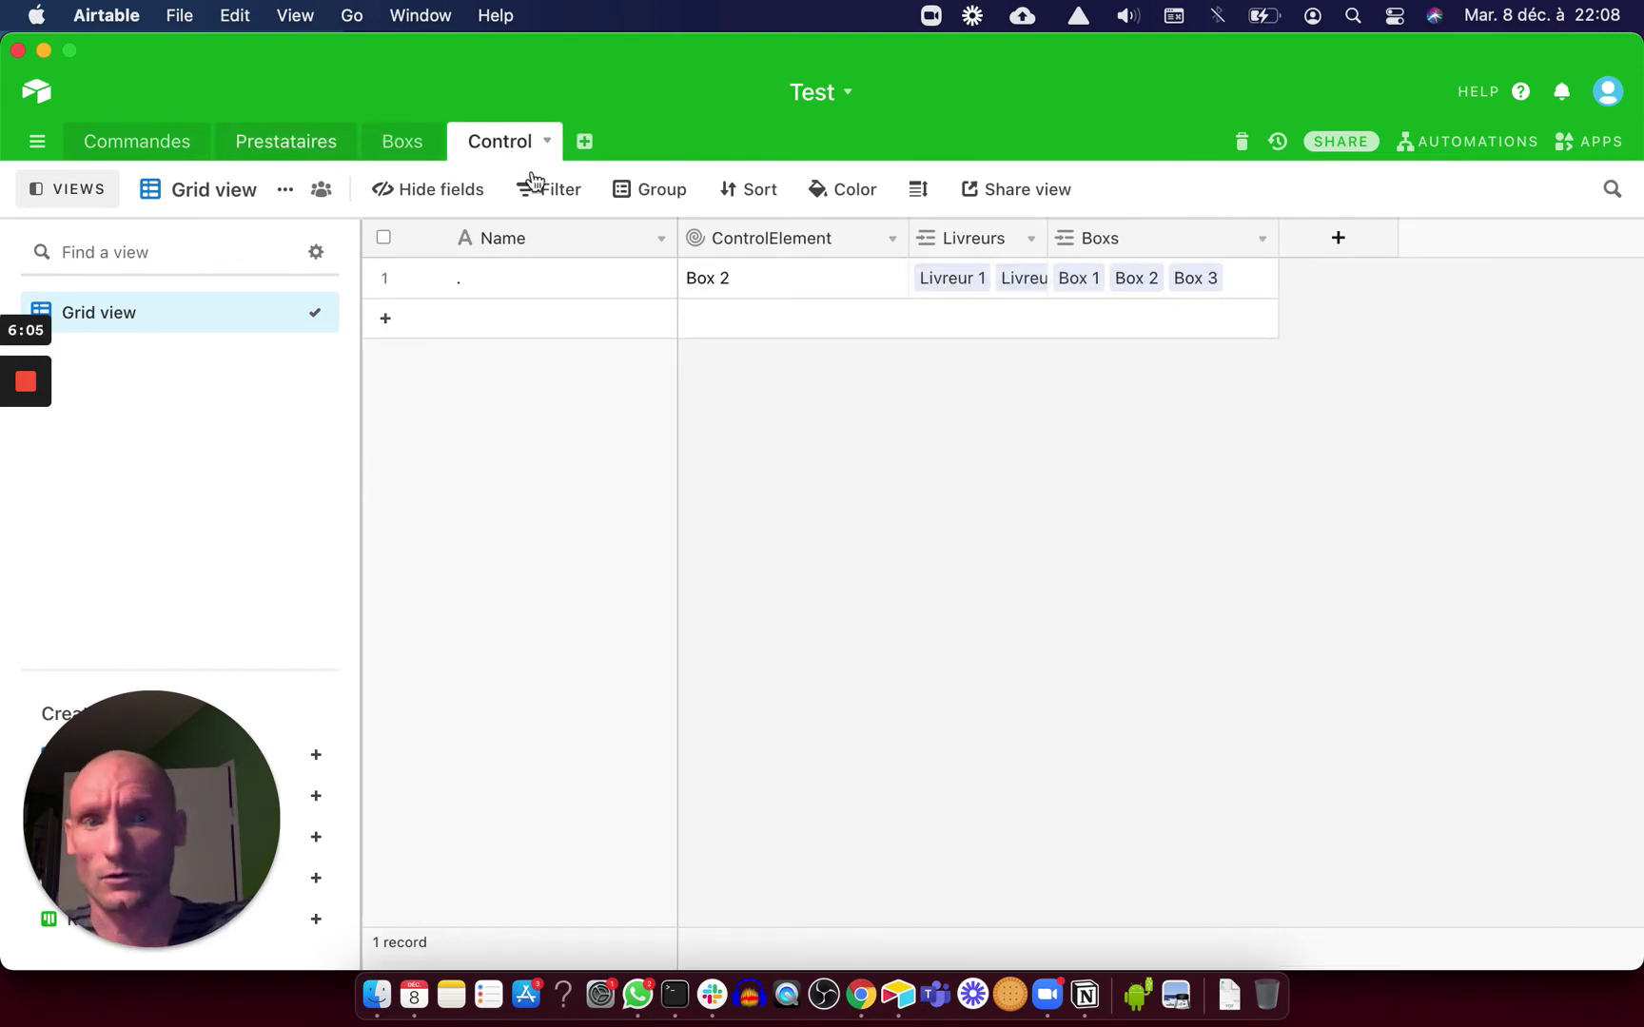
pyautogui.click(287, 144)
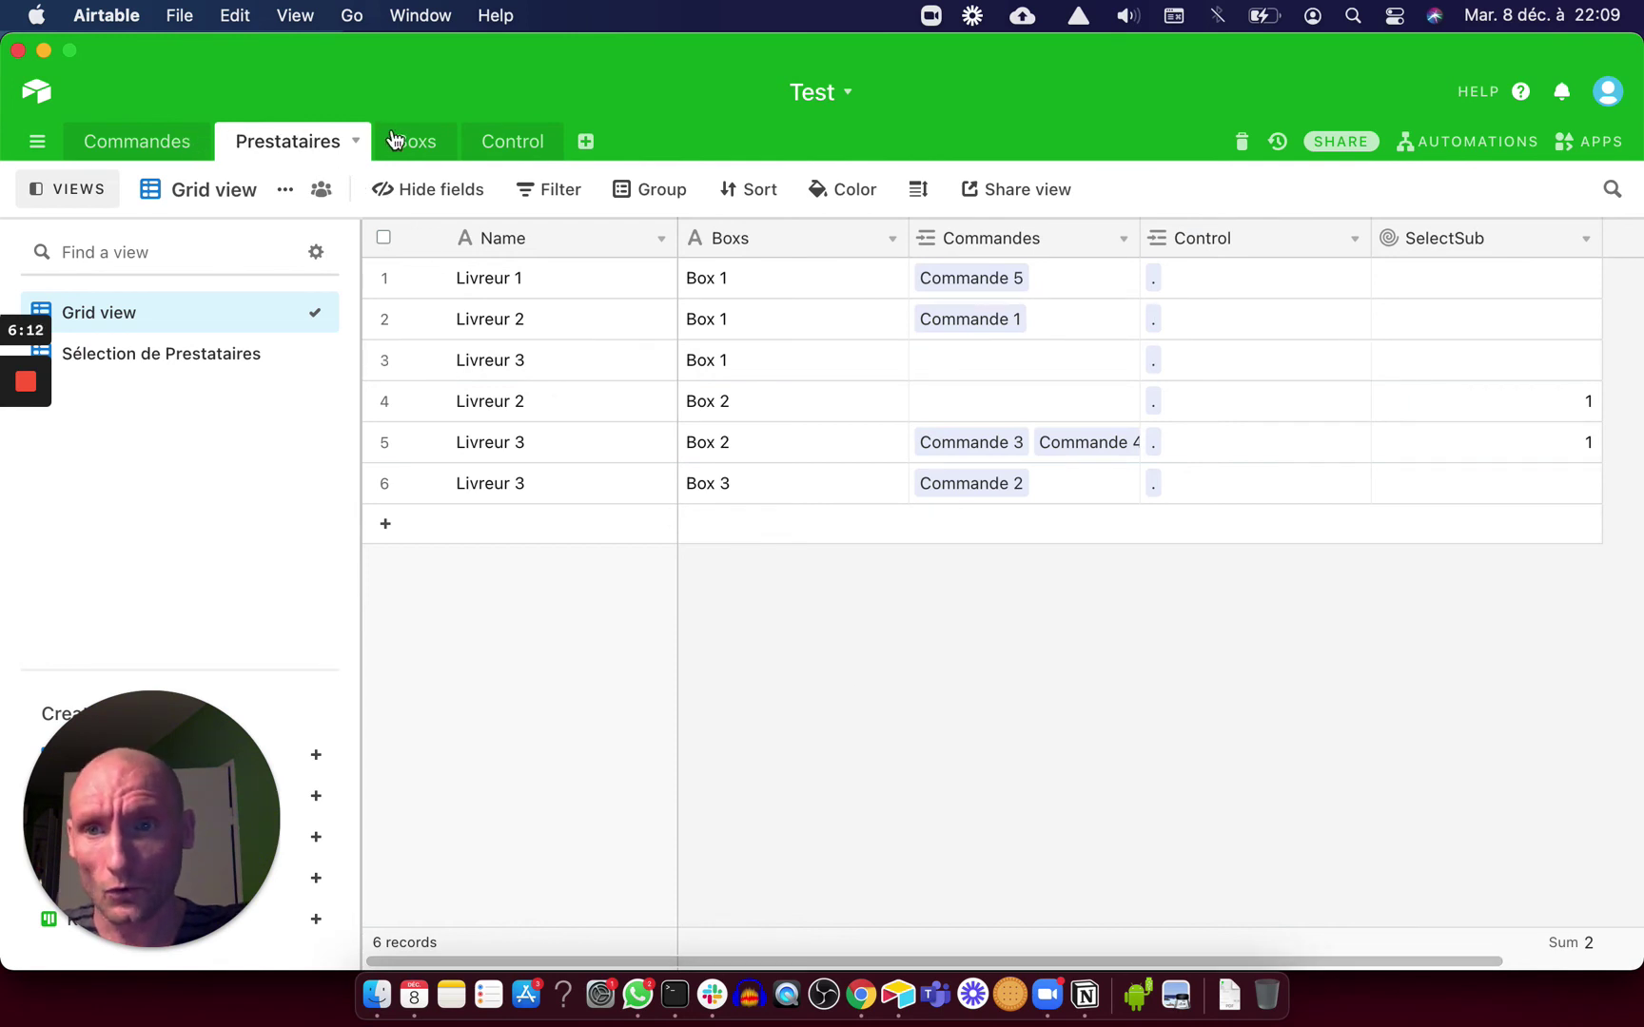
# Trace the selected box from Commandes through Boxs to Control, and examine the rollup setup of the ControlElement field
pyautogui.click(140, 143)
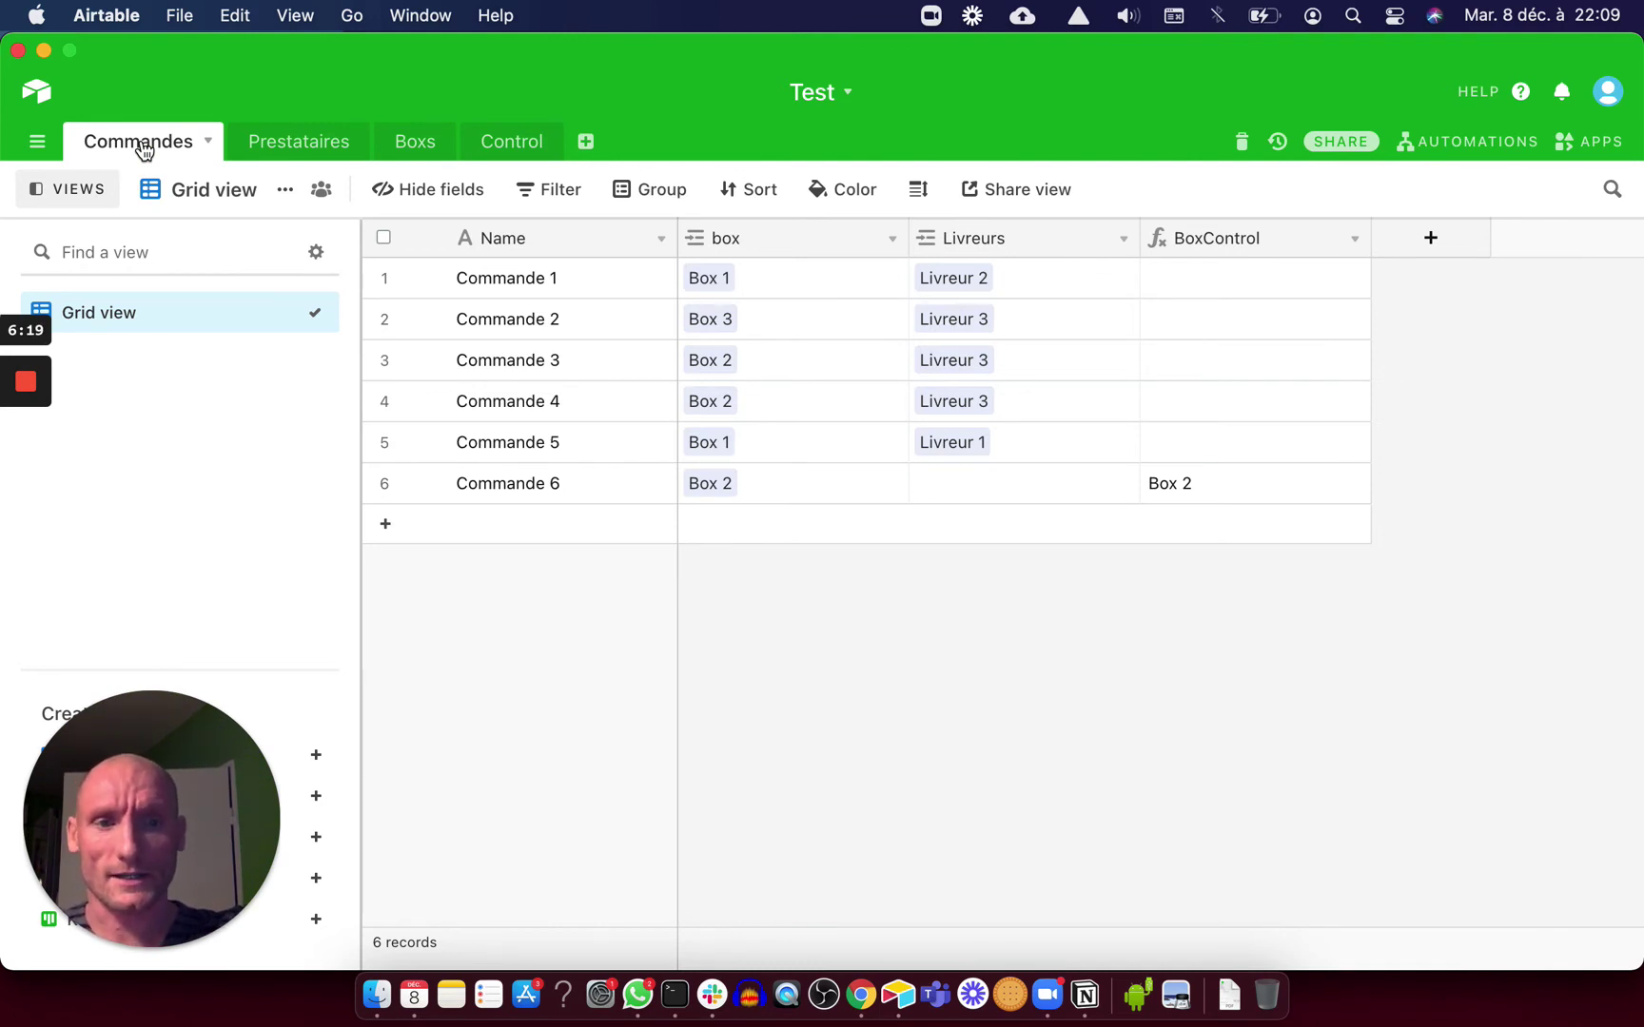
pyautogui.click(416, 143)
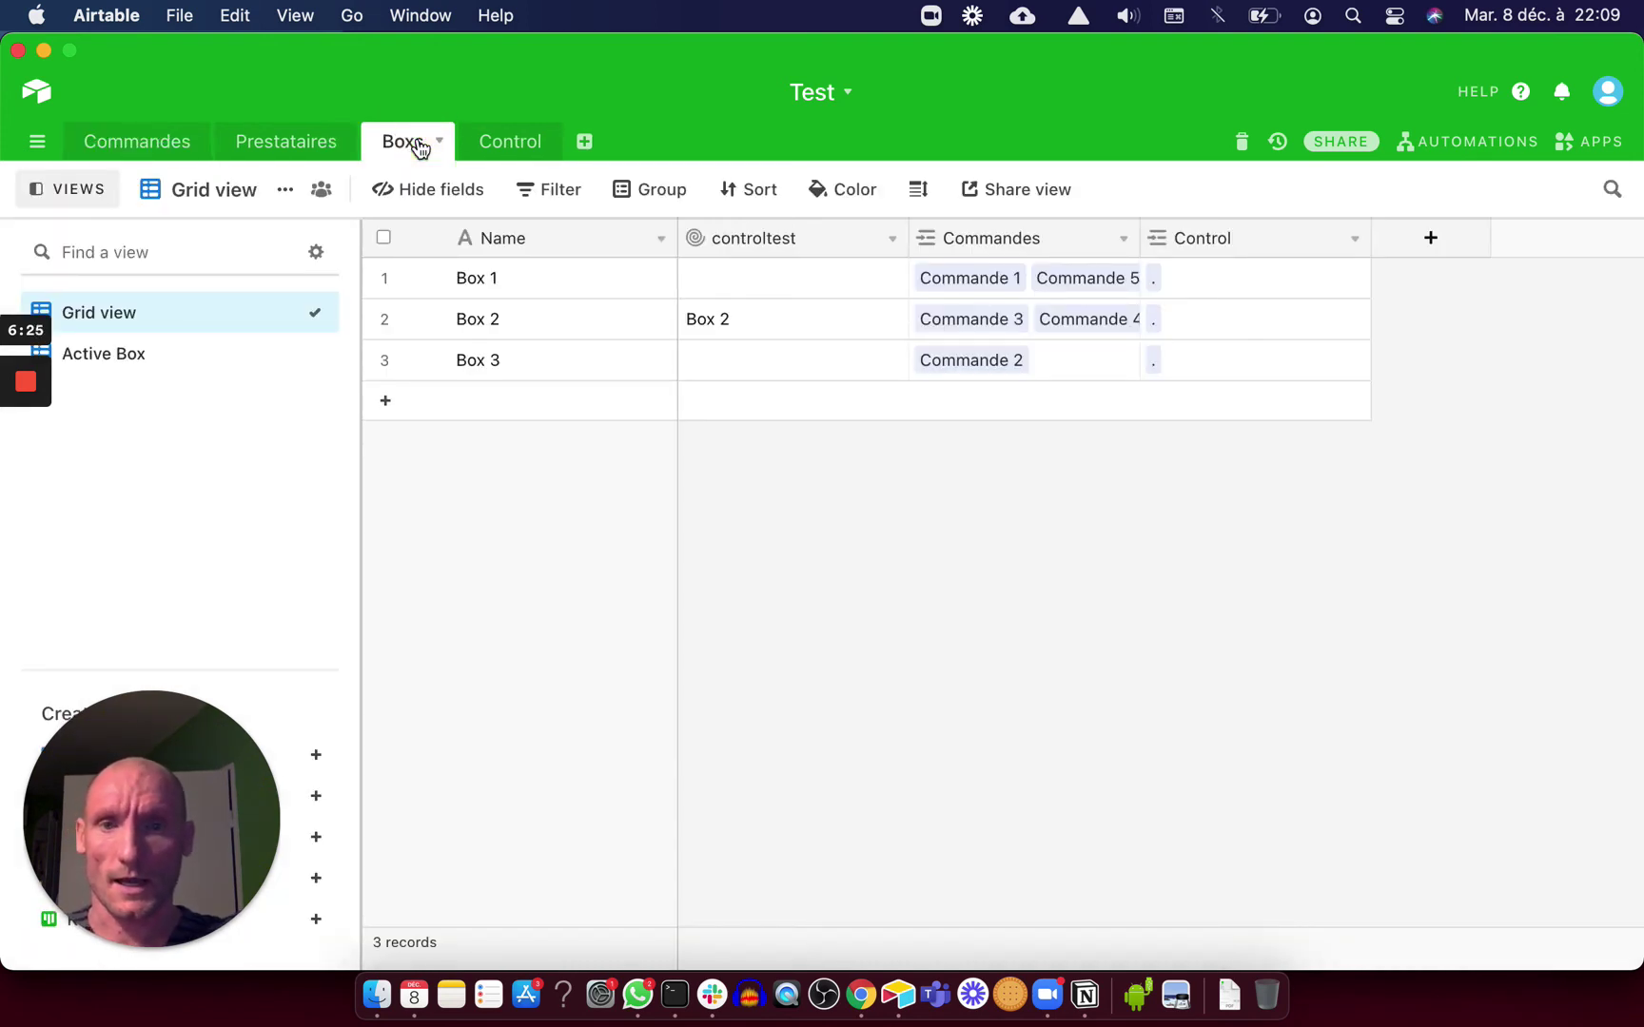
pyautogui.click(502, 142)
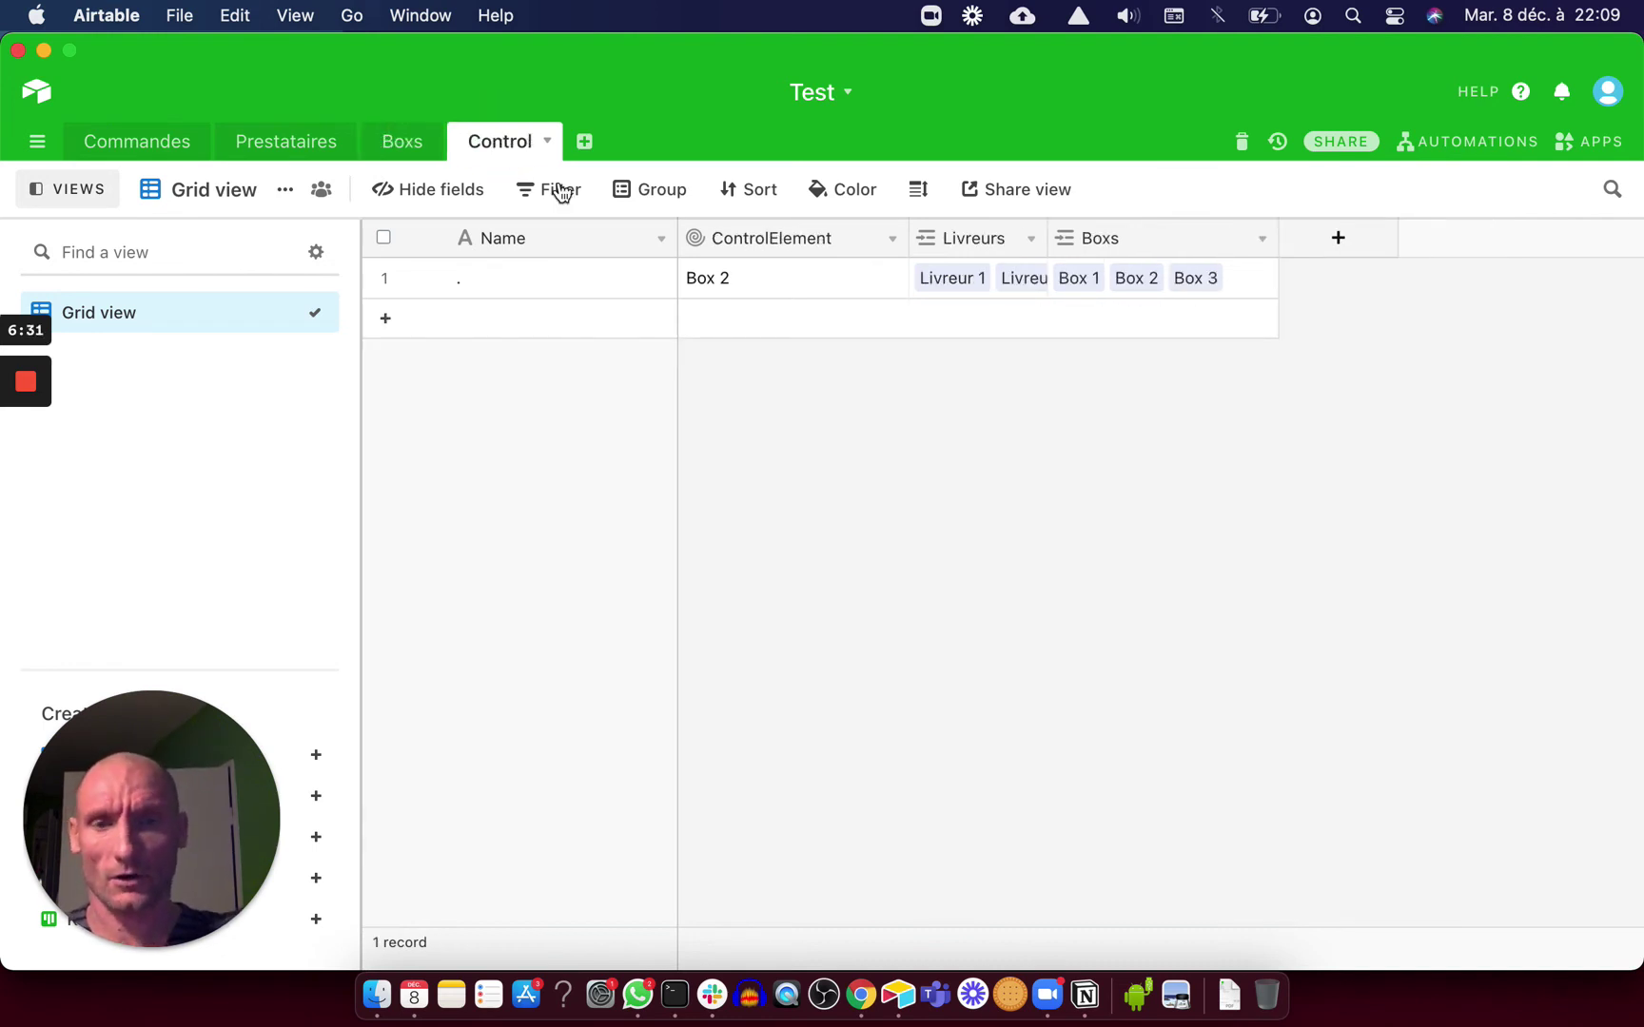
pyautogui.click(892, 238)
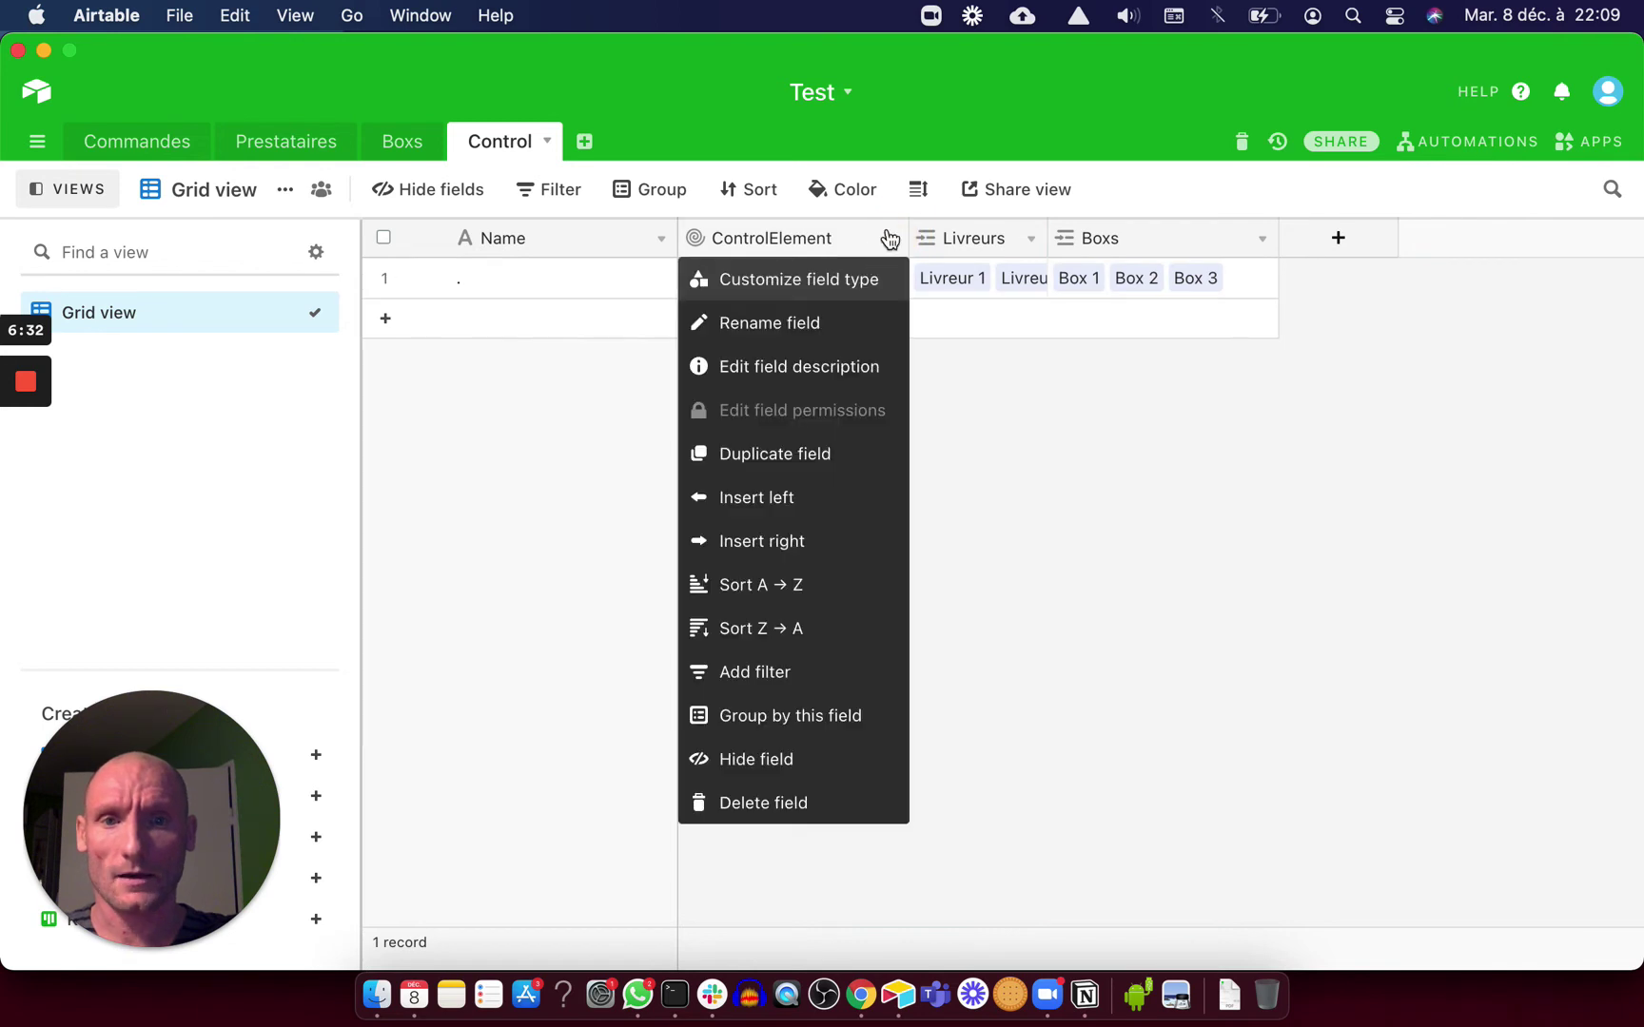
pyautogui.click(836, 275)
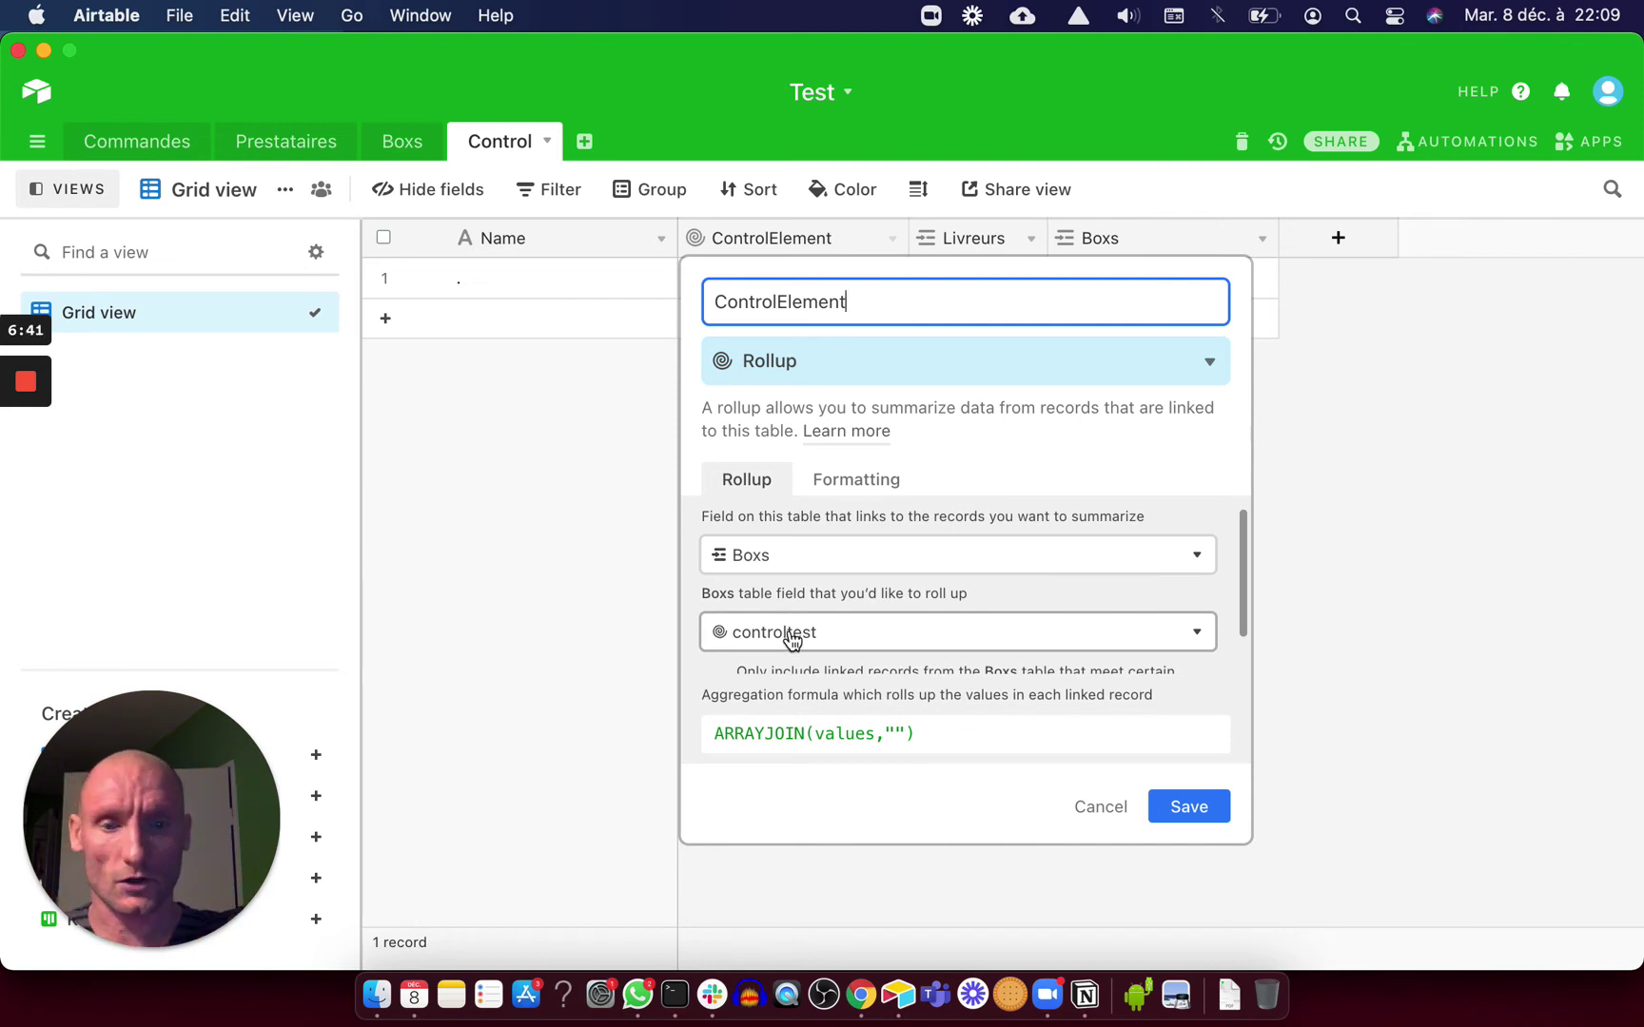
pyautogui.click(1189, 816)
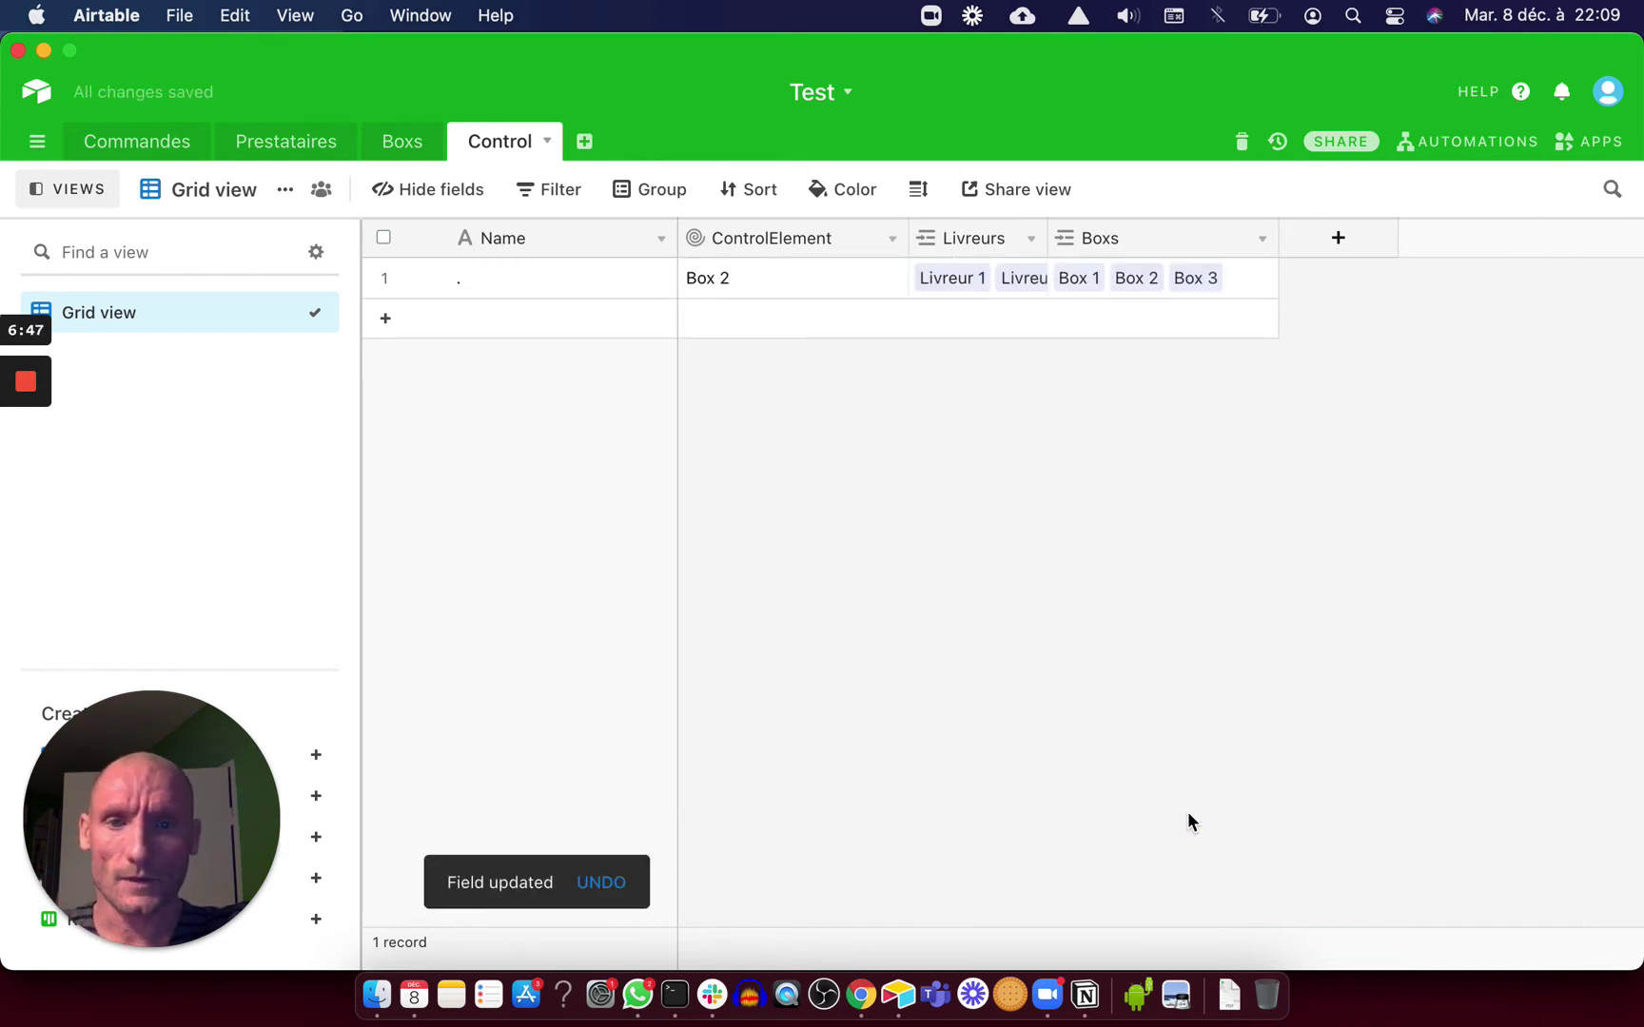
# Examine the rollup source and aggregation formula of the SelectSub field in the Prestataires table
pyautogui.click(309, 143)
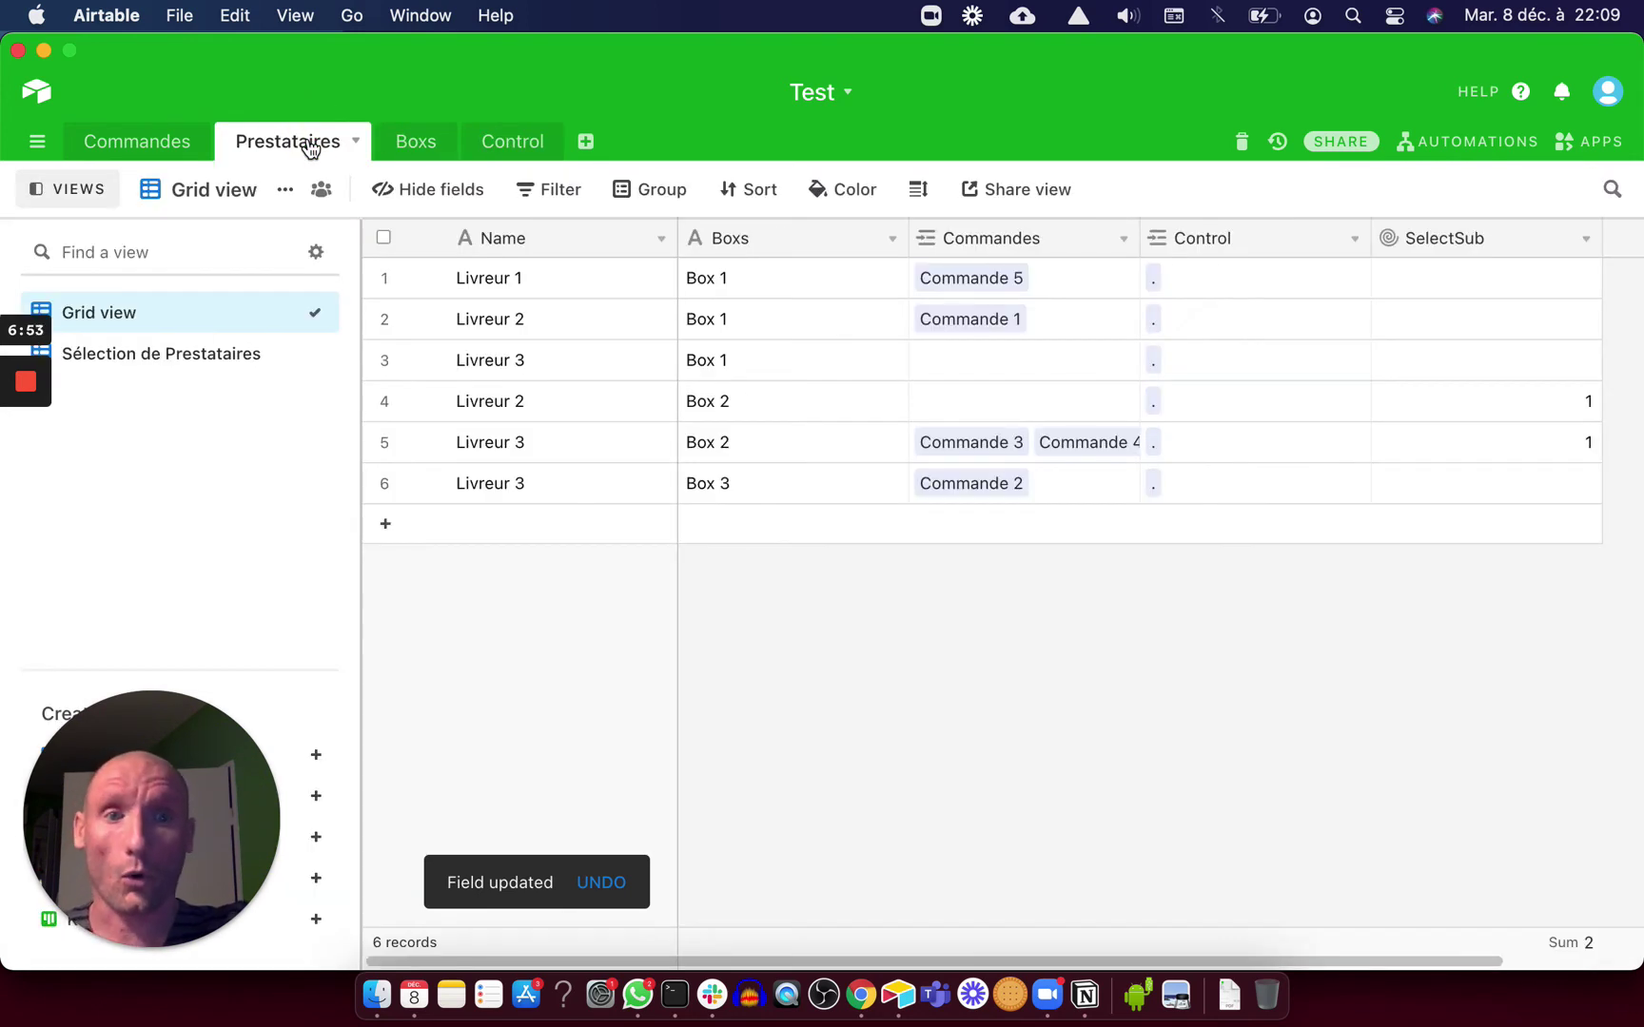
pyautogui.click(1586, 248)
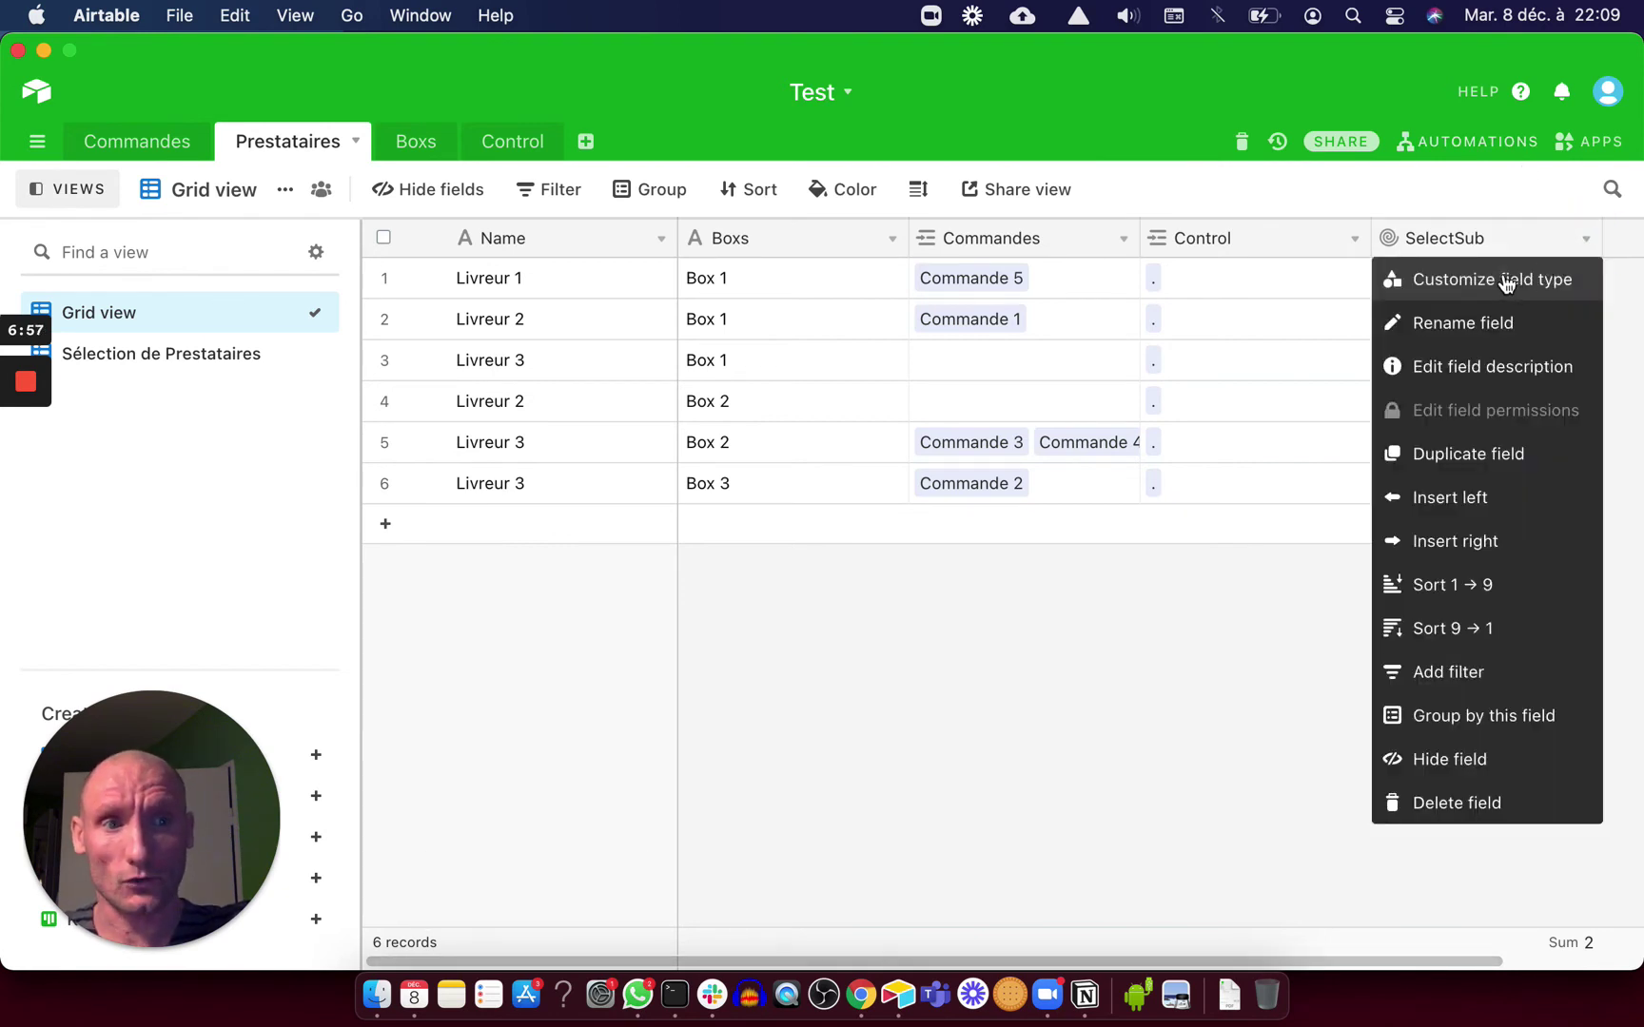
pyautogui.click(1505, 280)
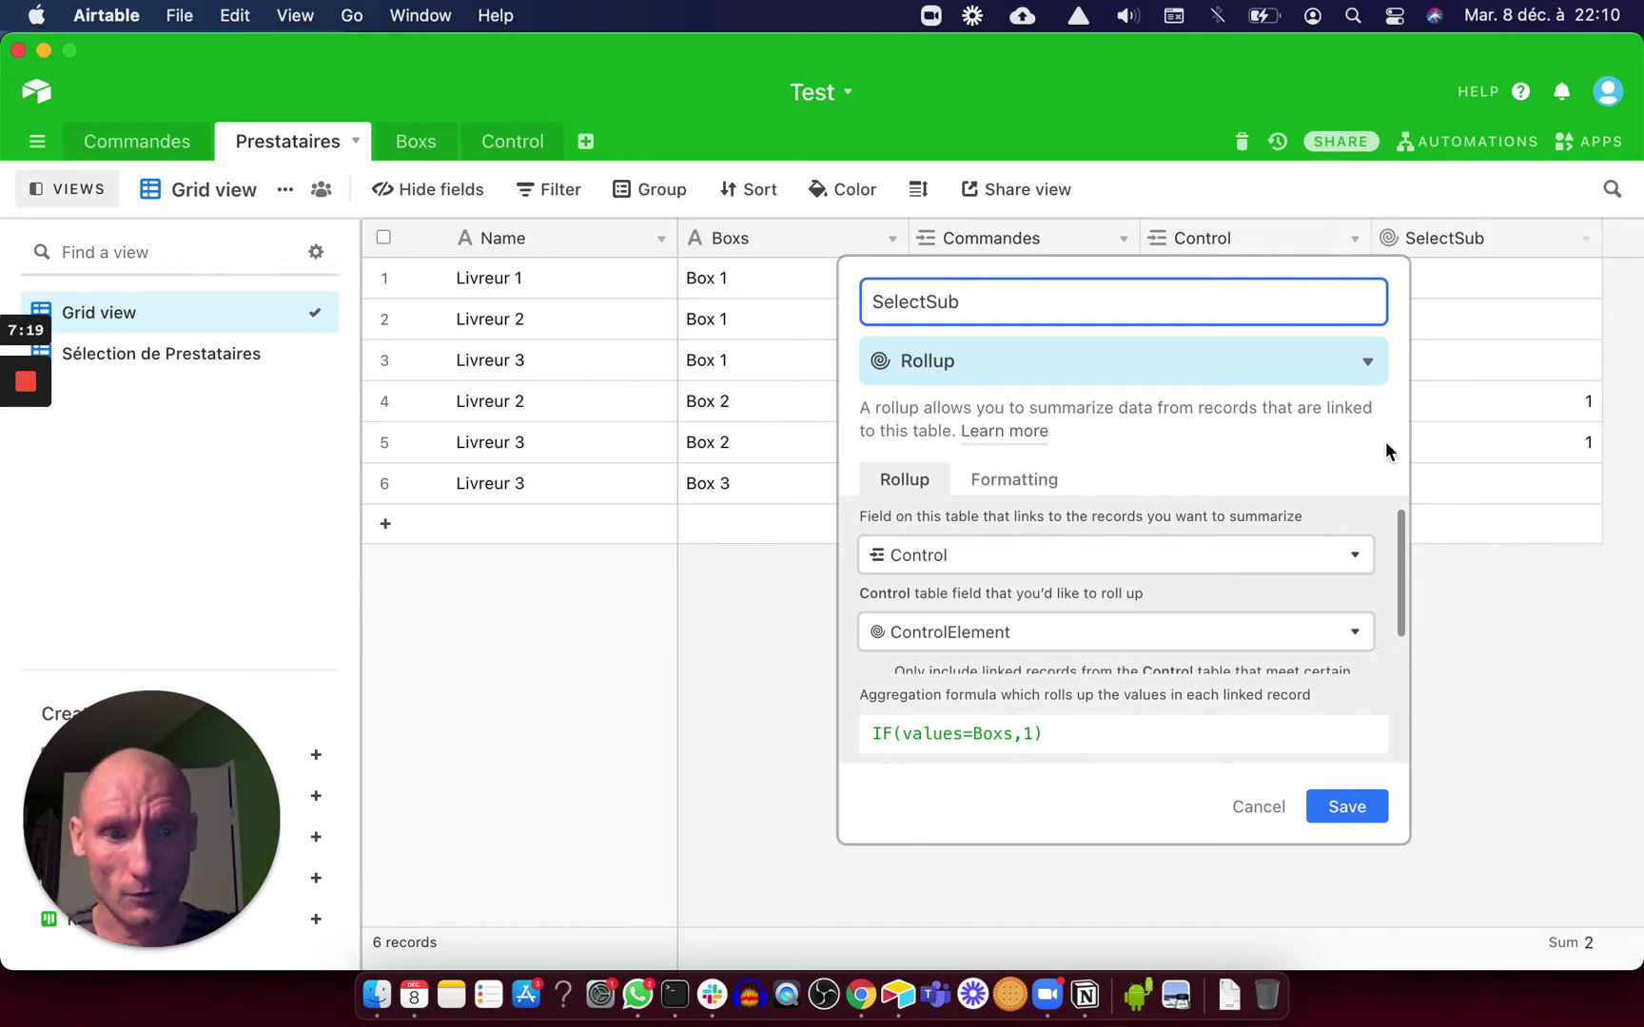
pyautogui.click(1362, 807)
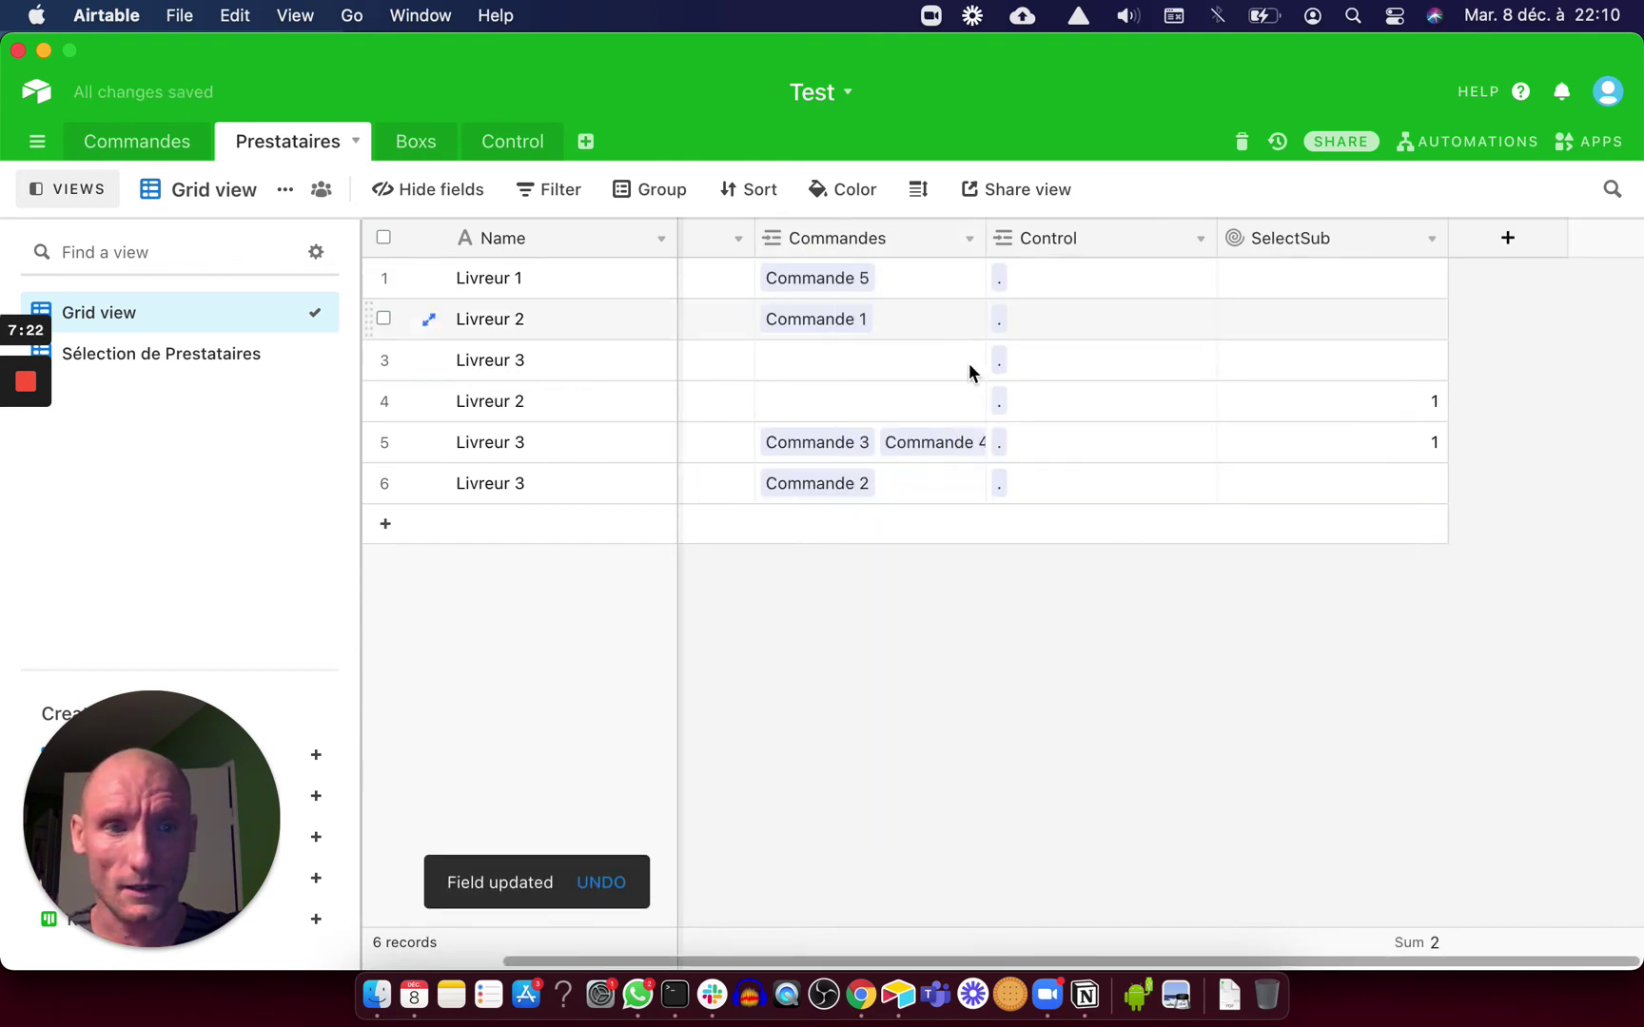
pyautogui.hscroll(-3, 970, 366)
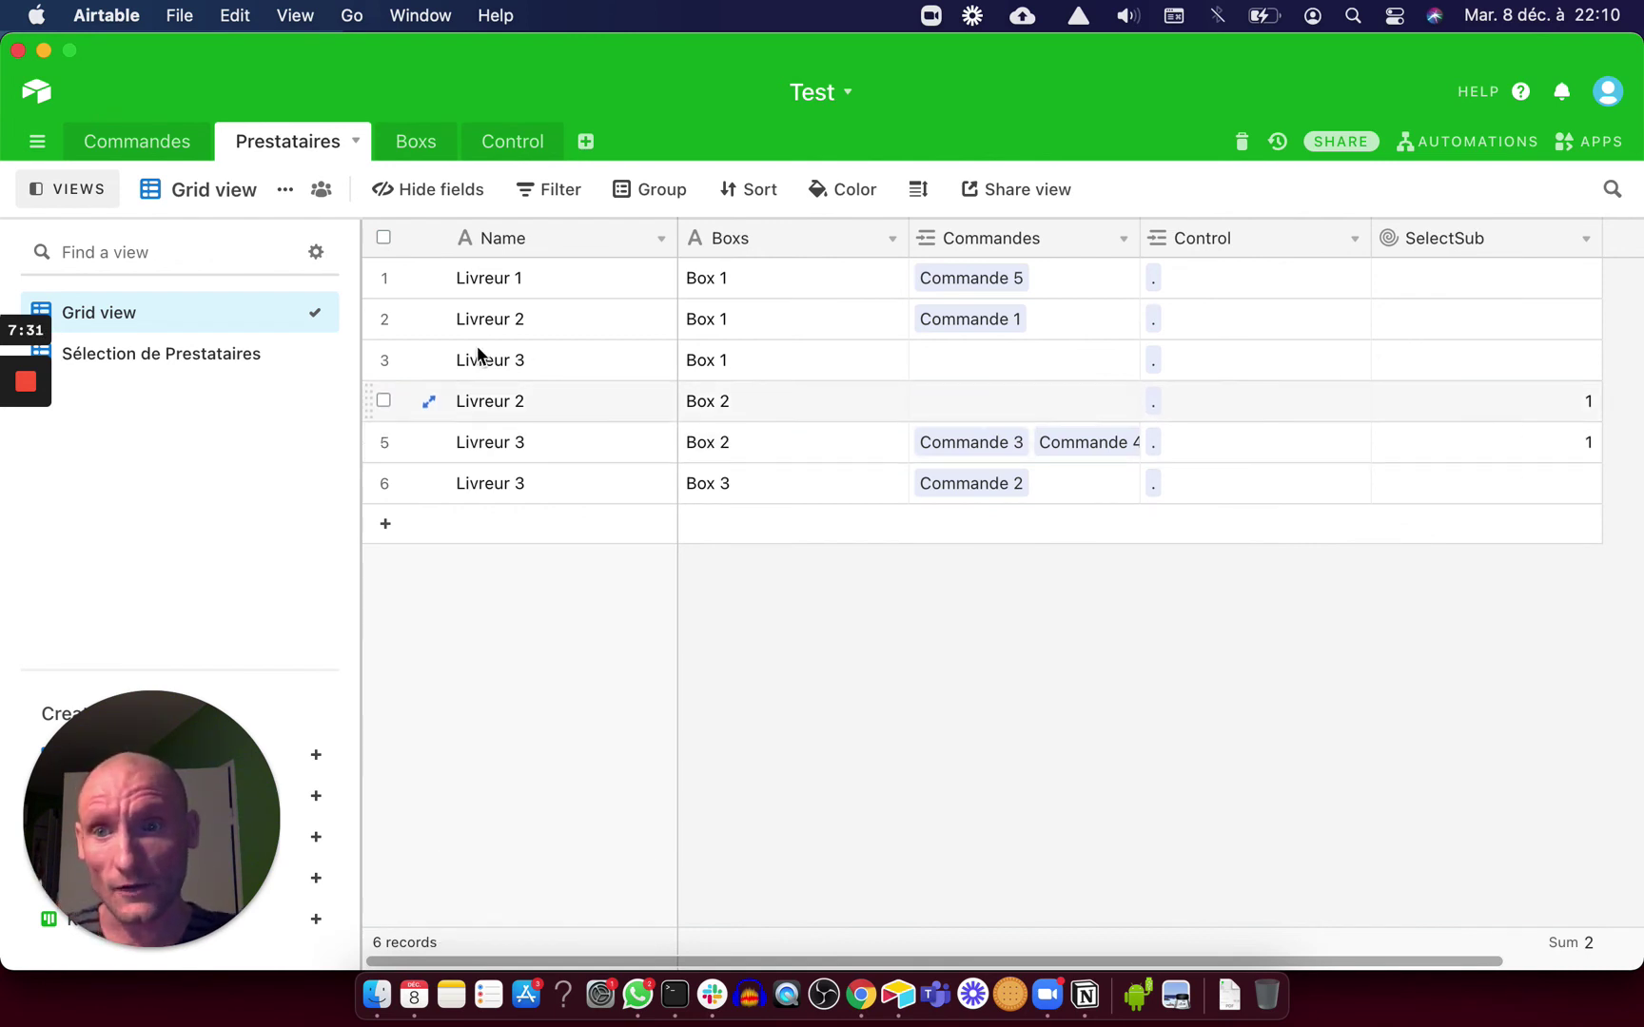
# Examine the filter condition of the Sélection de Prestataires view in the Prestataires table
pyautogui.click(226, 368)
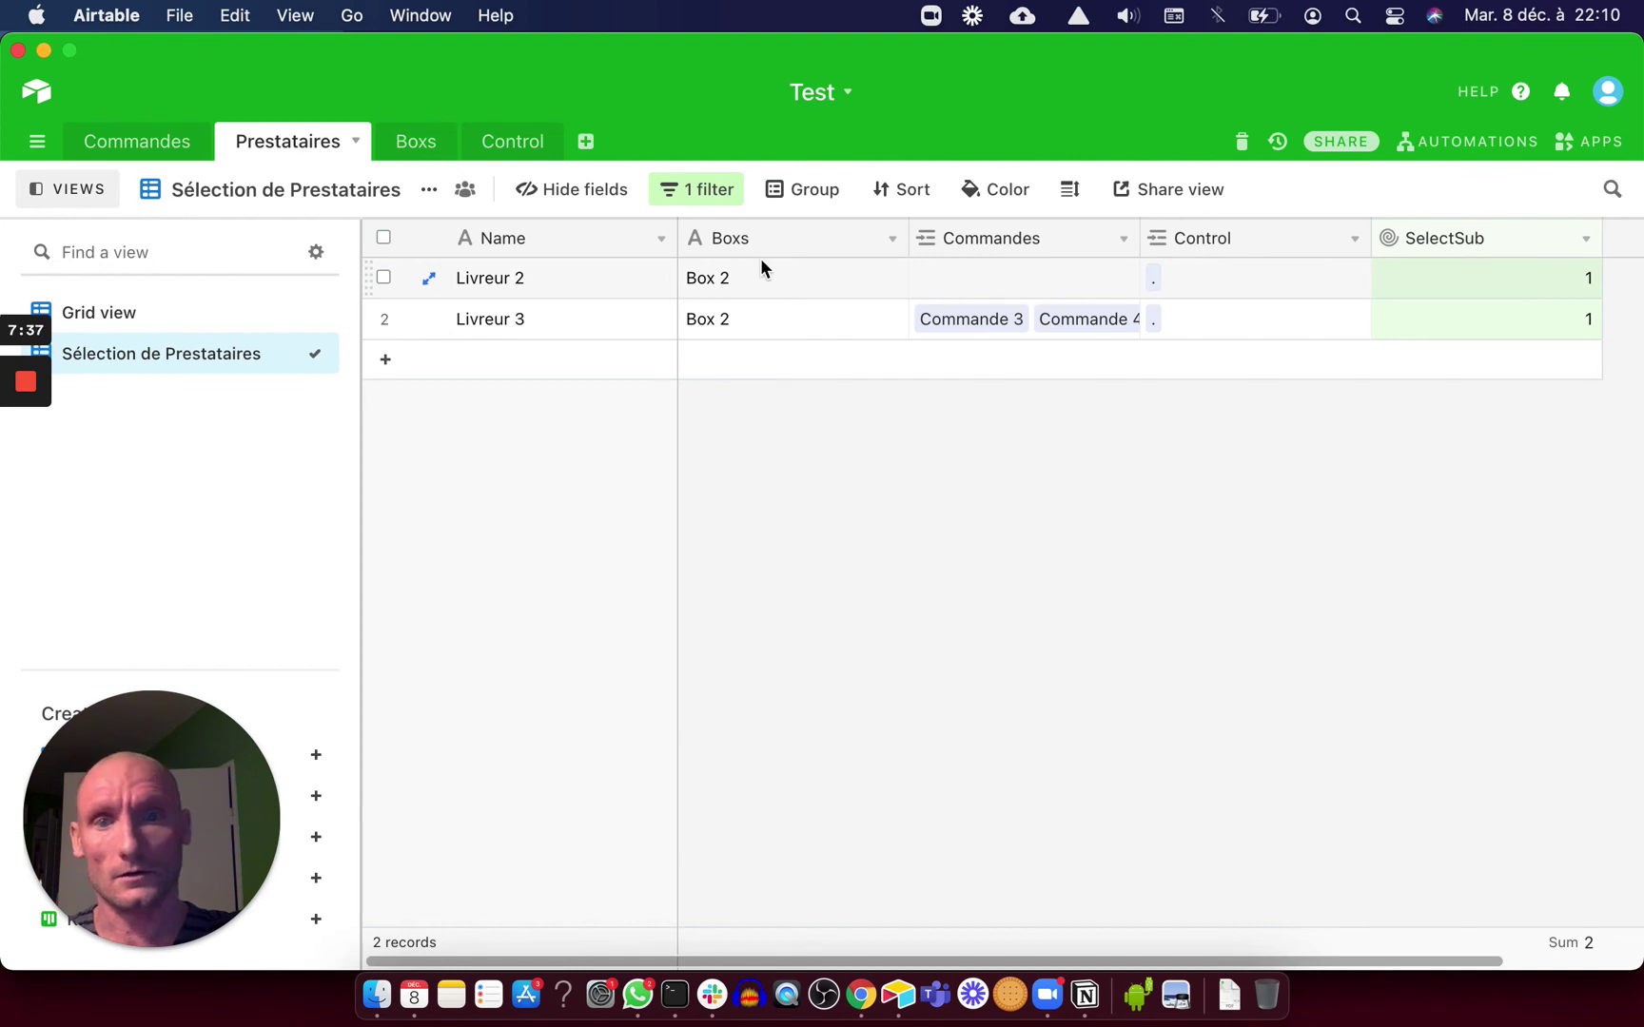
pyautogui.click(687, 194)
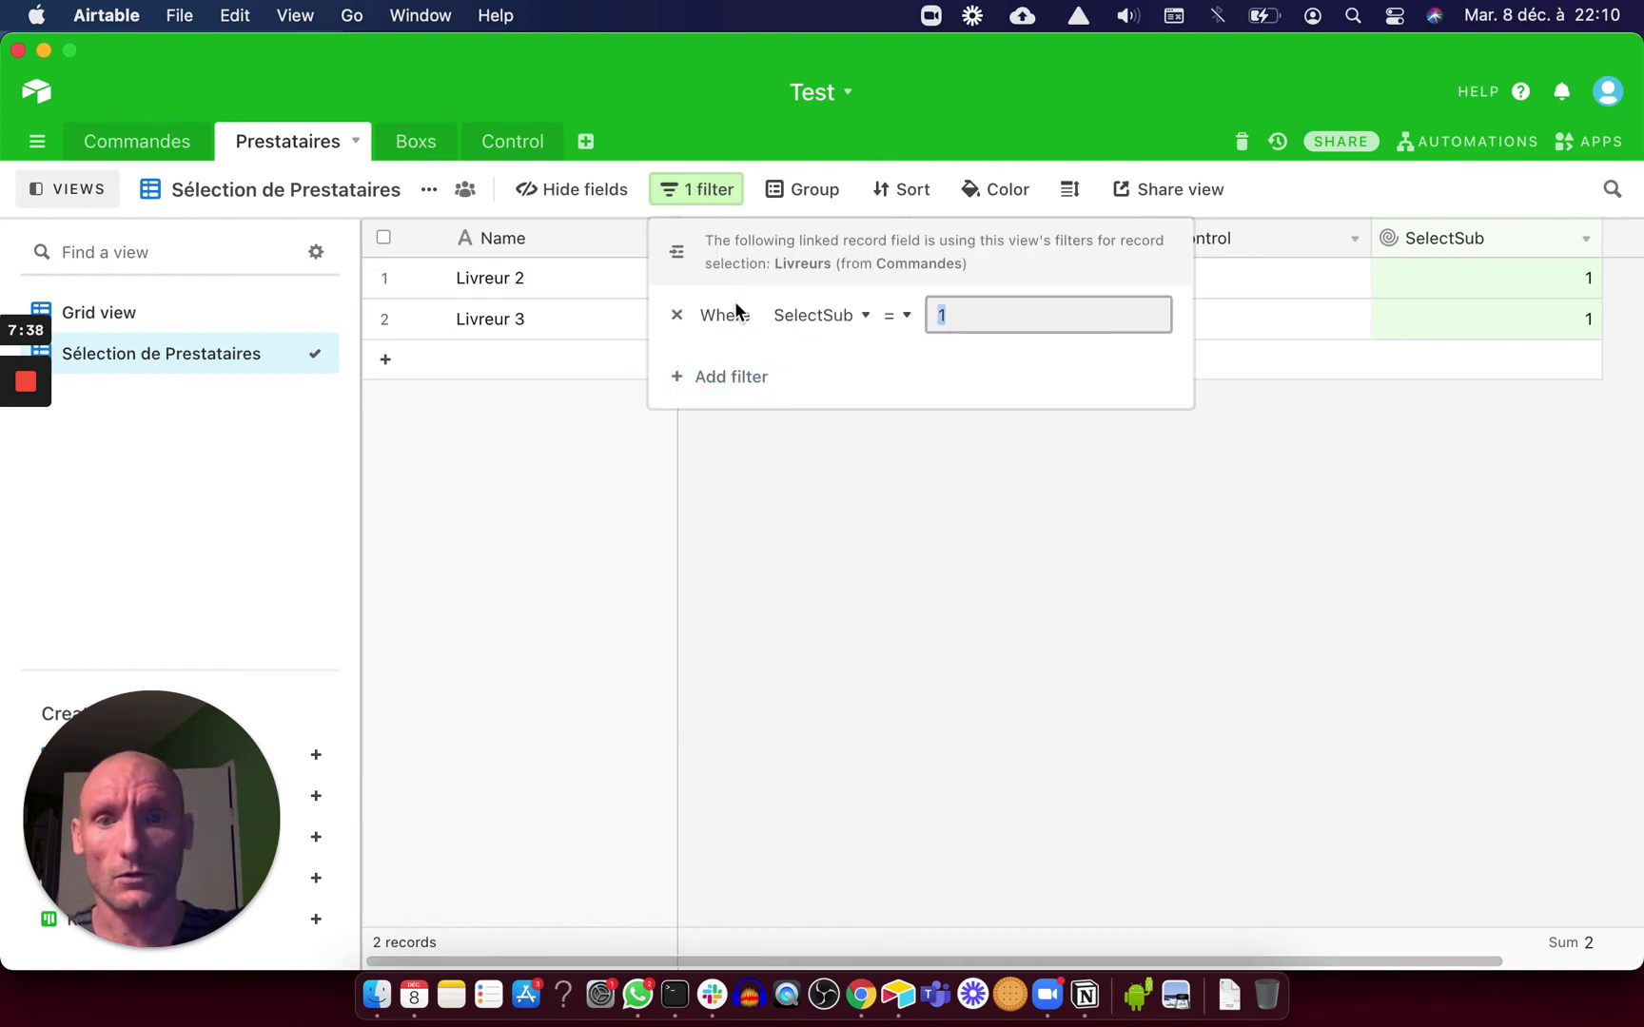
pyautogui.click(981, 507)
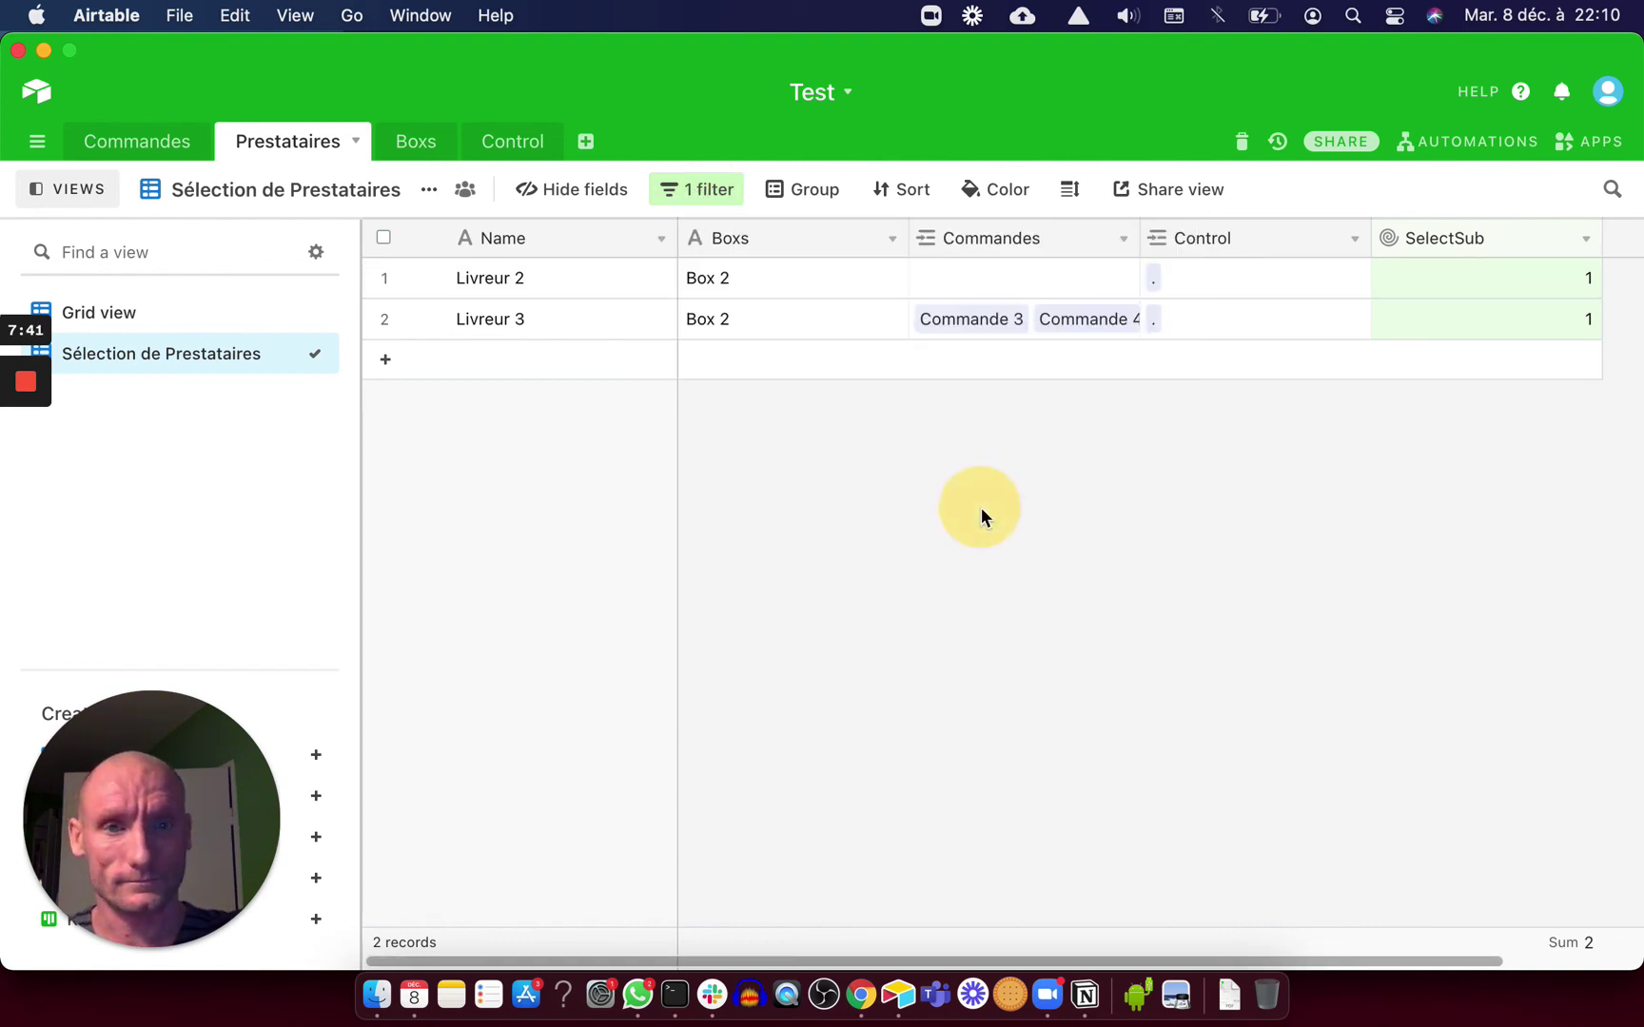
# Link Commande 6 to Livreur 3 in the Livreurs field of the Commandes table
pyautogui.click(122, 144)
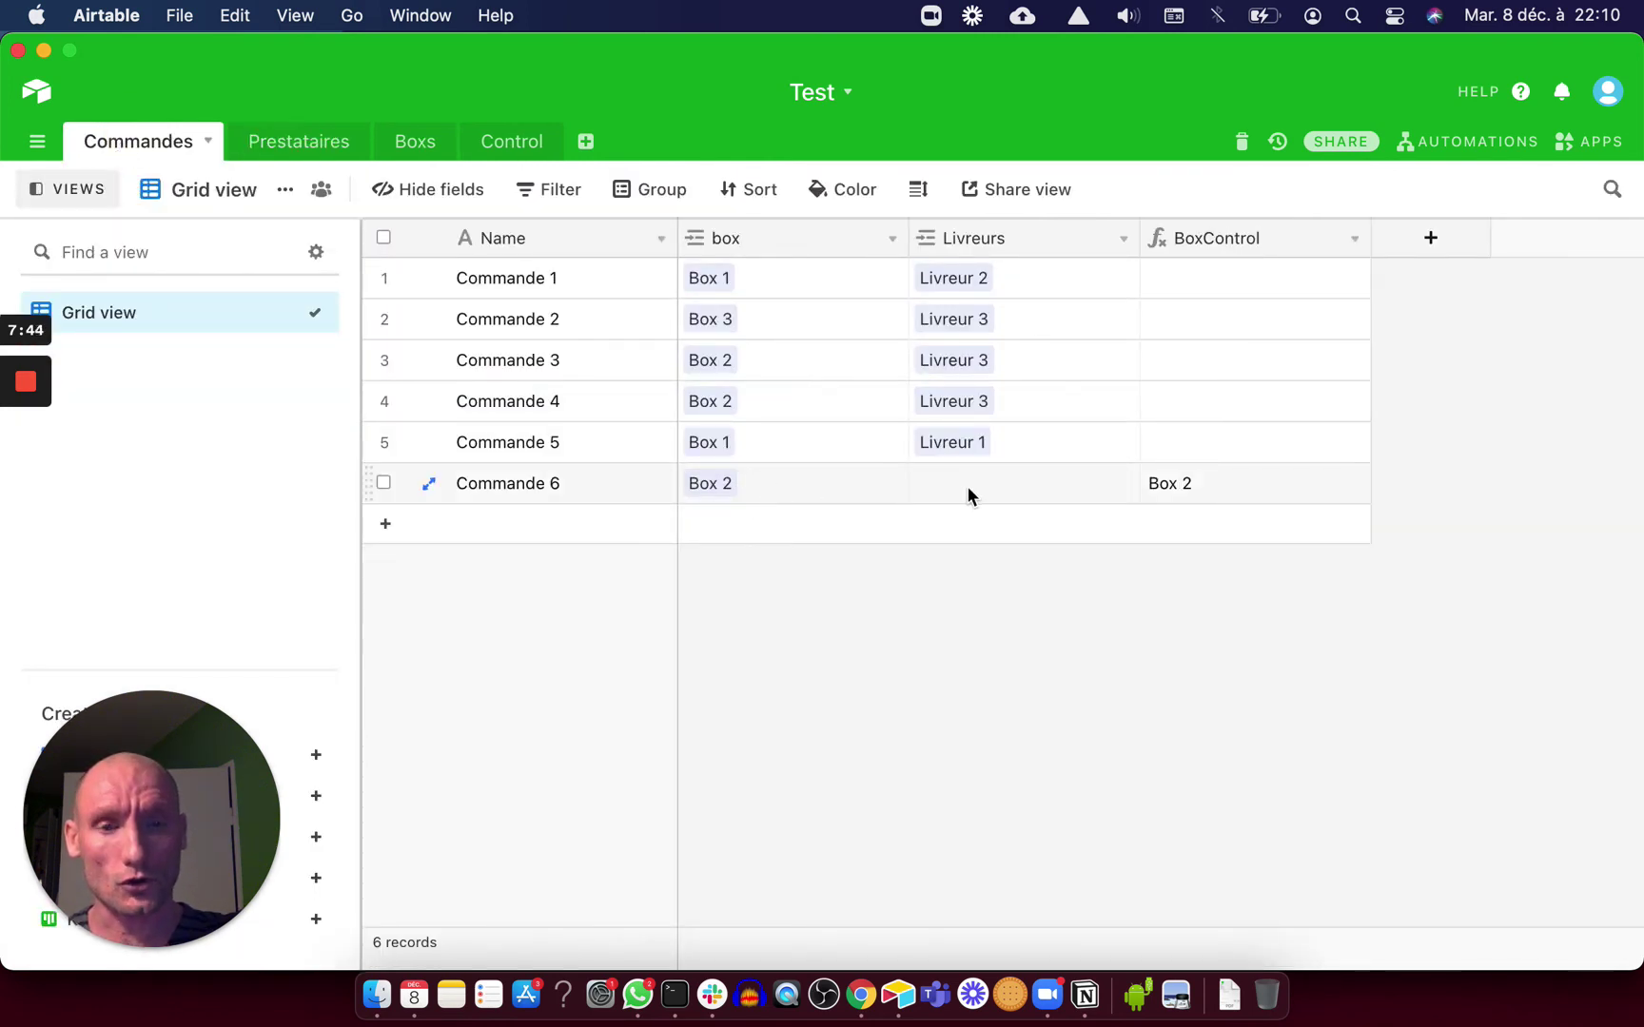
pyautogui.click(968, 485)
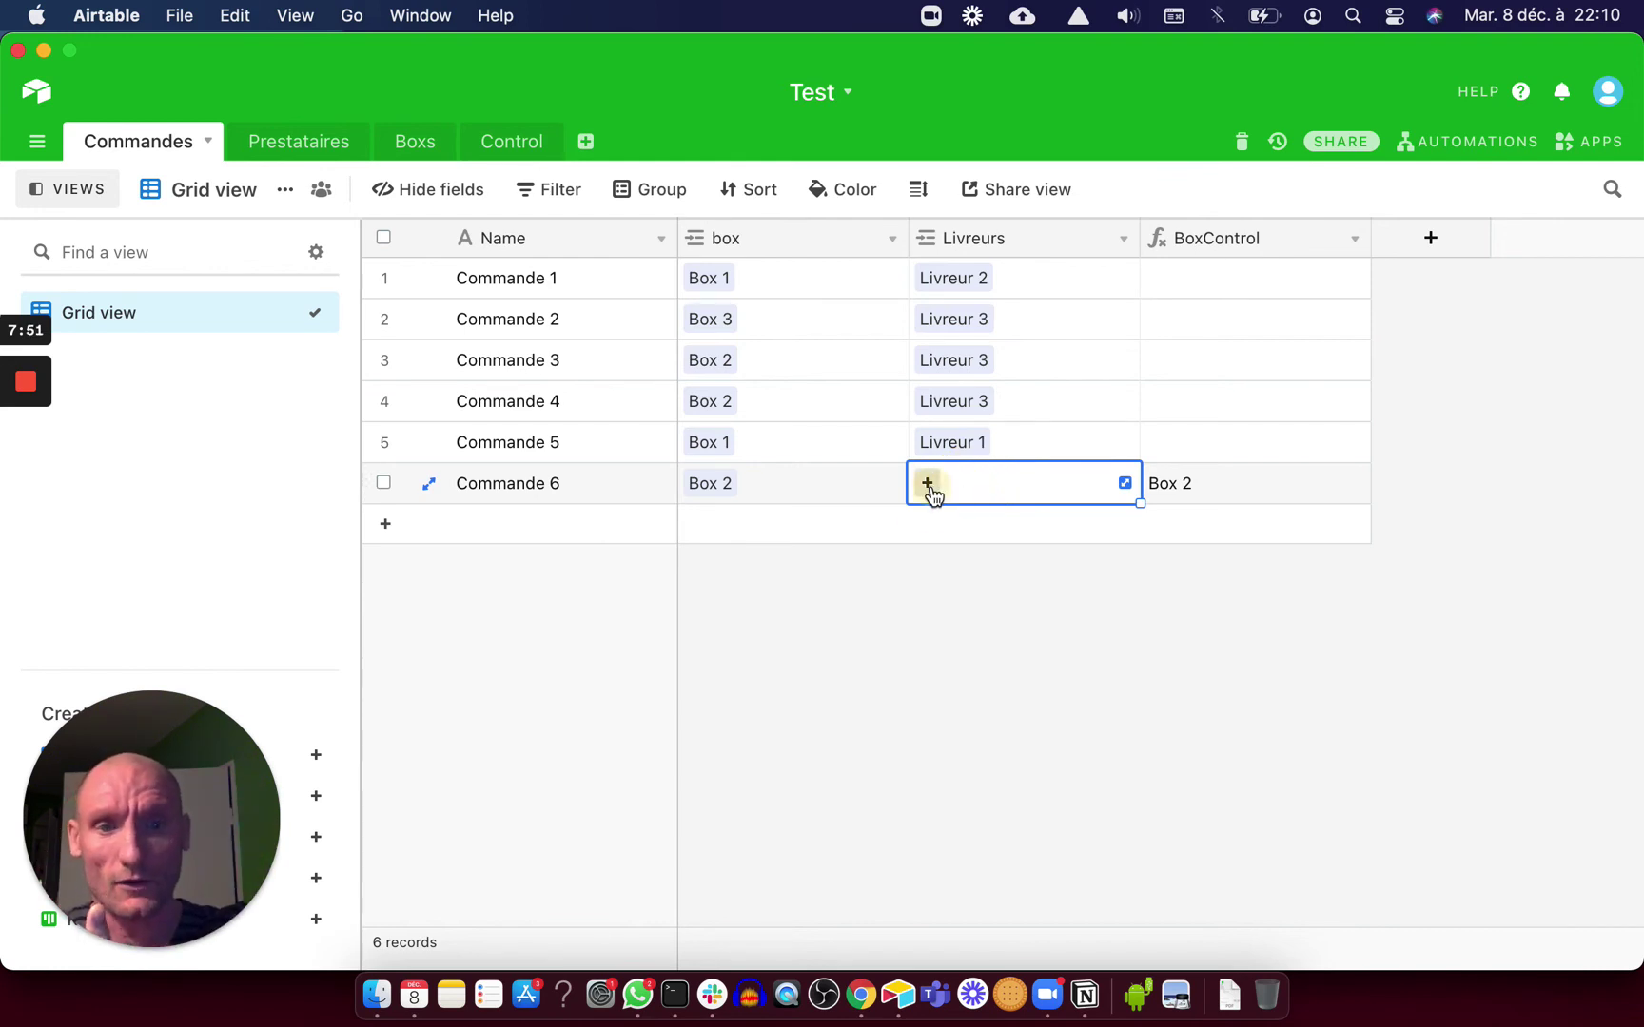
pyautogui.click(928, 484)
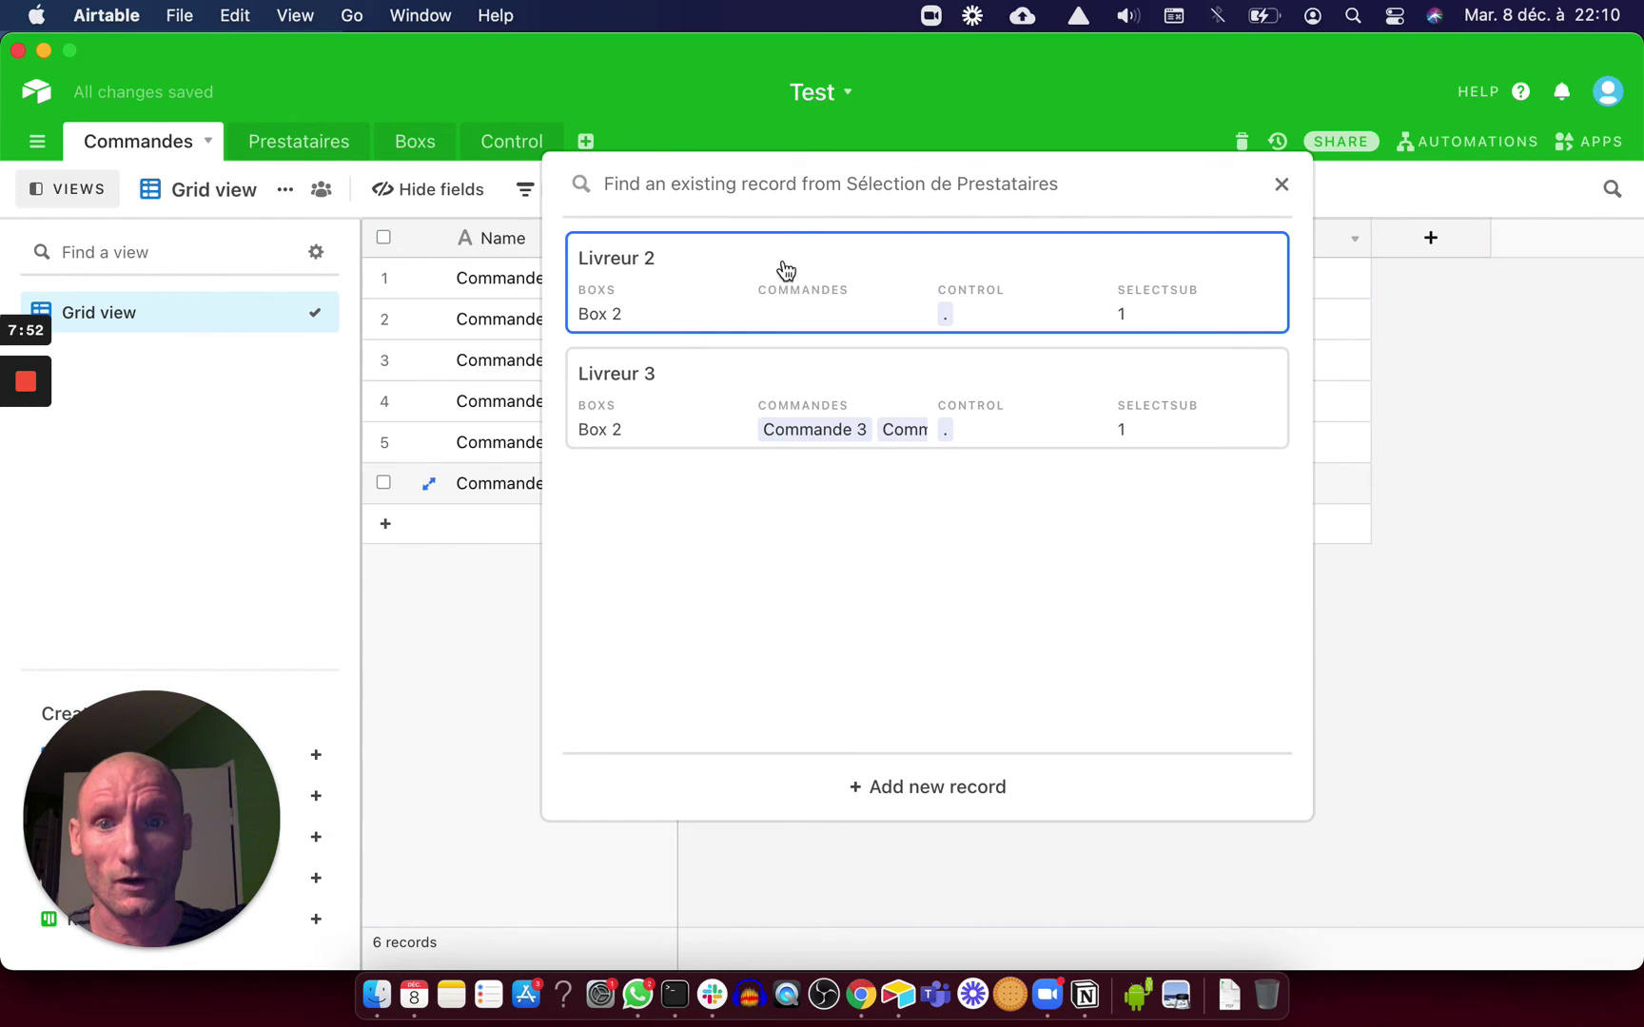
pyautogui.click(795, 386)
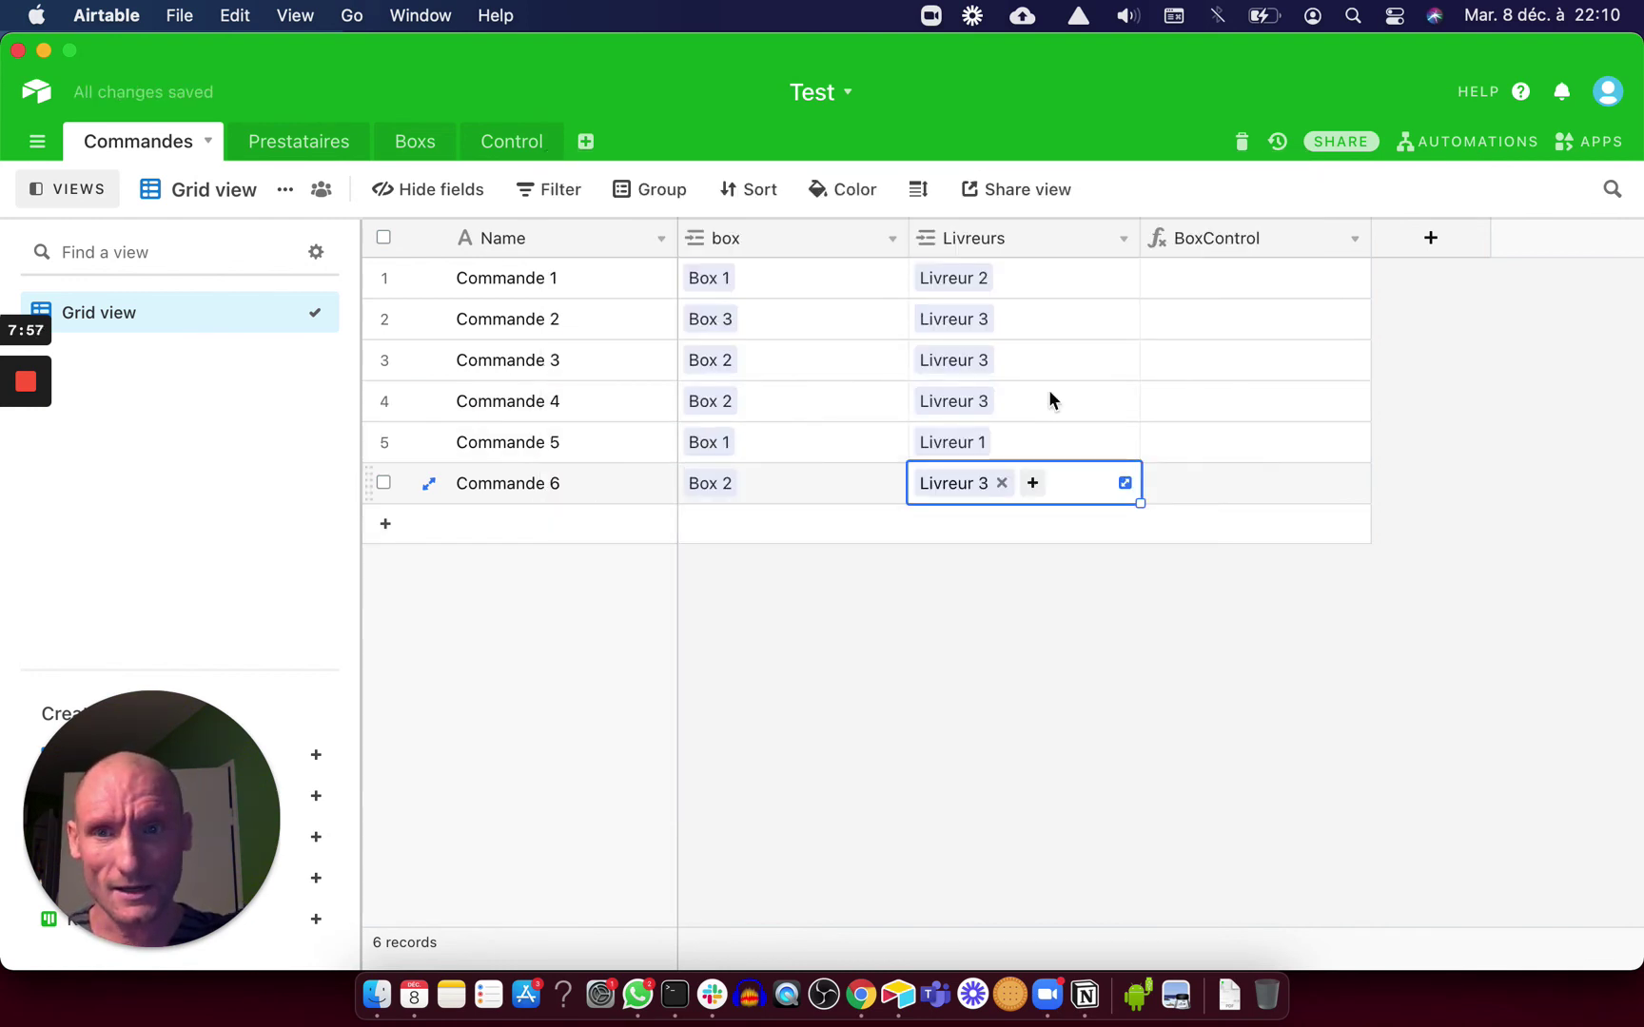
# Check the ControlElement value in the Control table and the records in the Sélection de Prestataires view, and return to Commandes
pyautogui.click(302, 143)
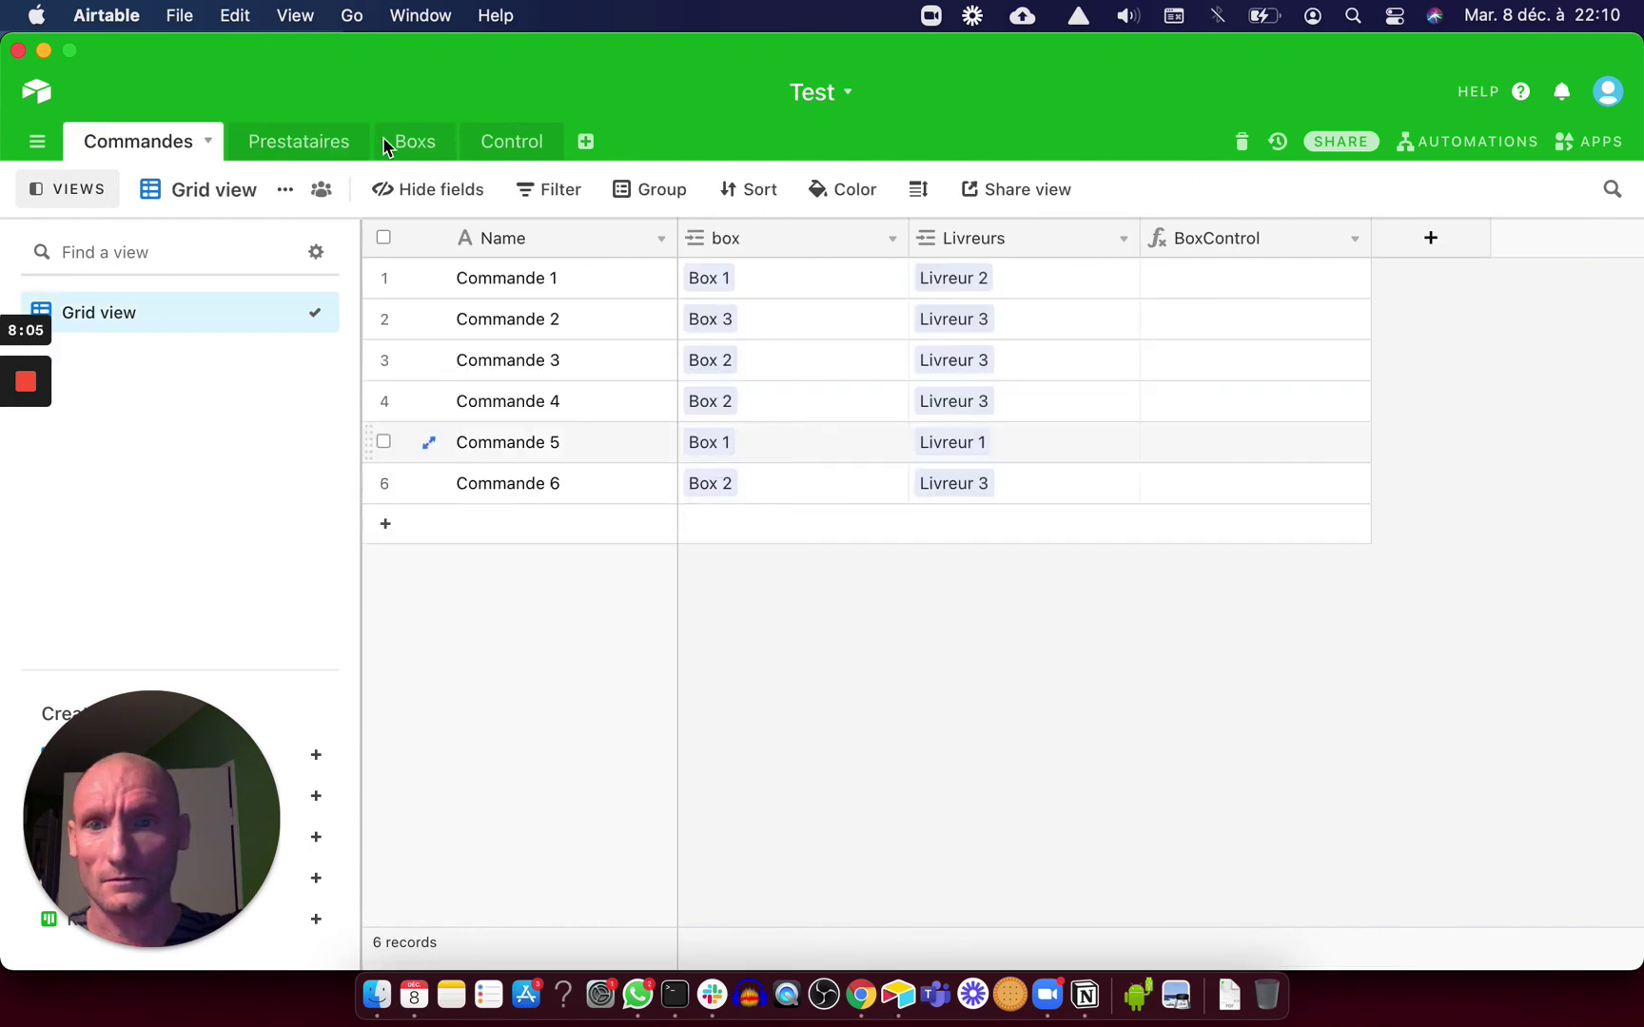
pyautogui.click(416, 139)
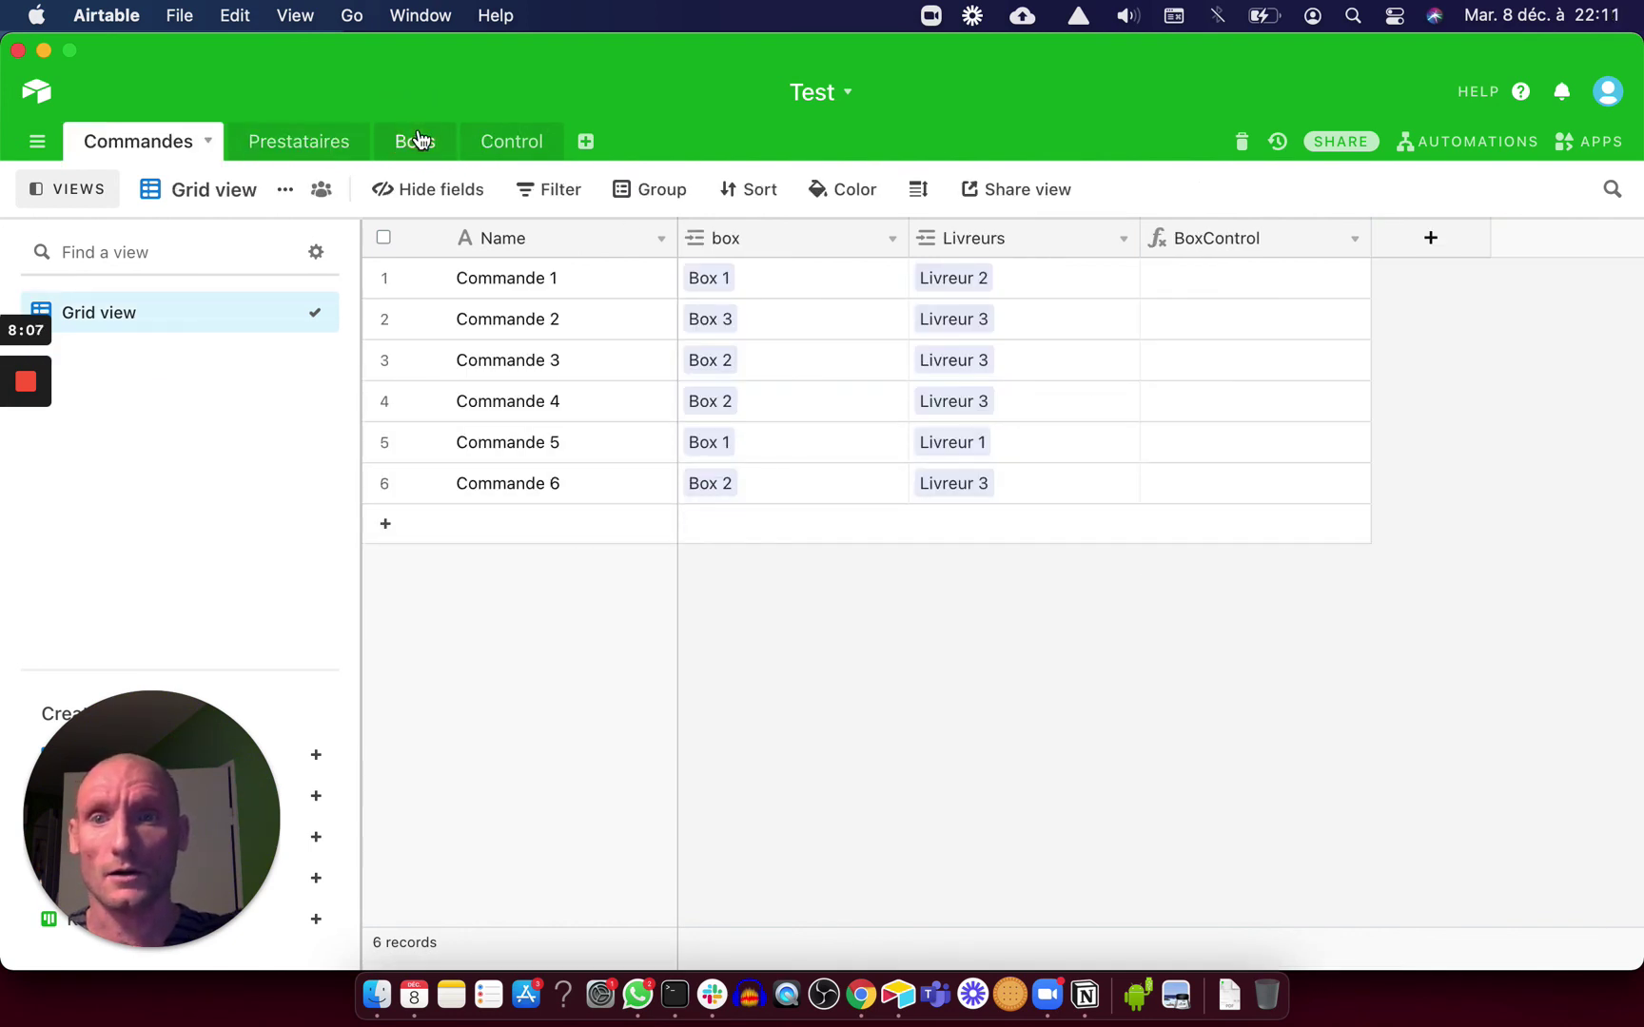
pyautogui.click(522, 148)
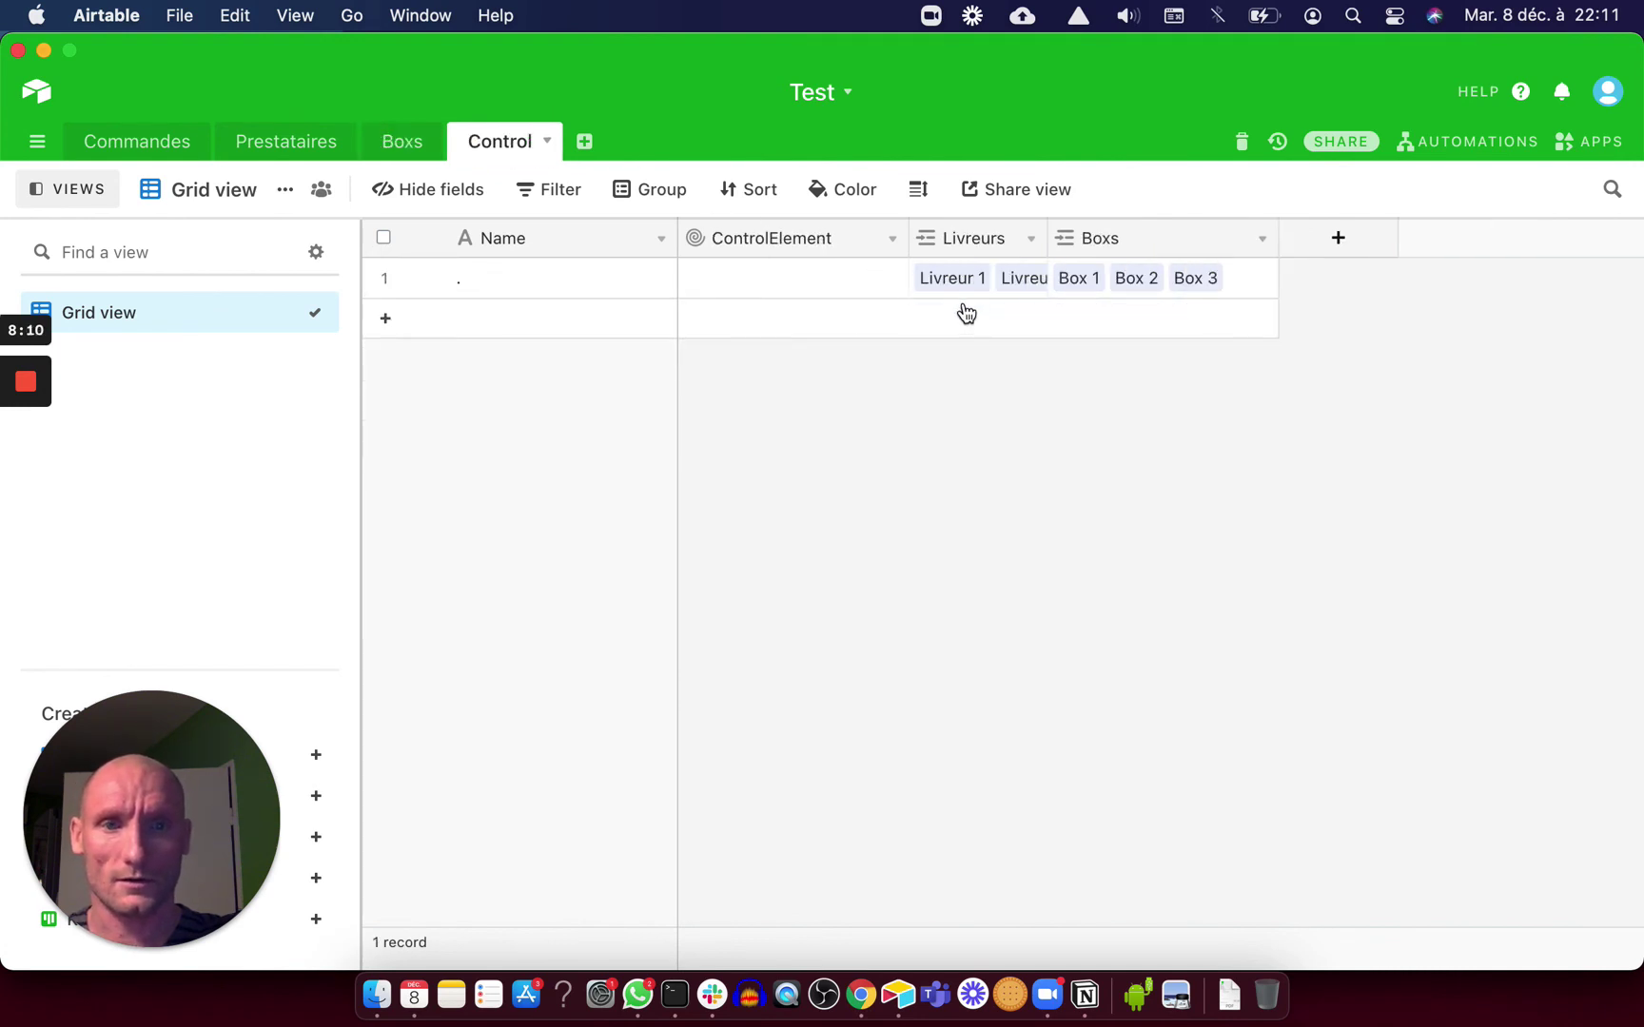
pyautogui.click(282, 143)
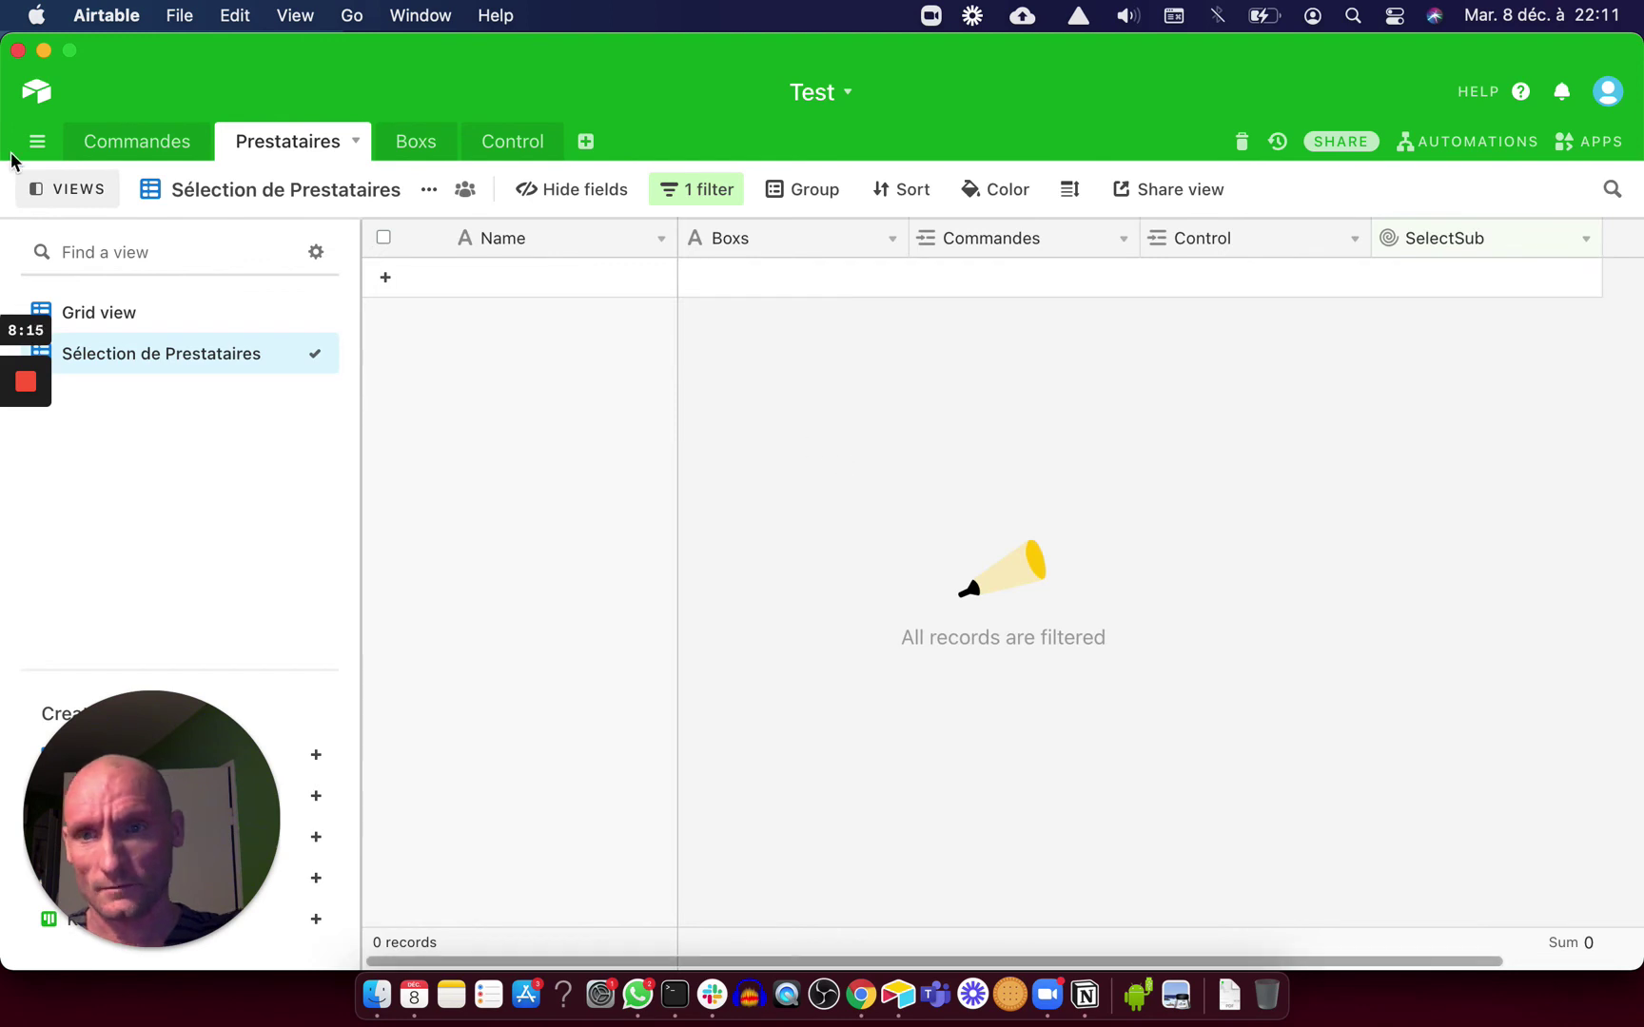
pyautogui.click(122, 149)
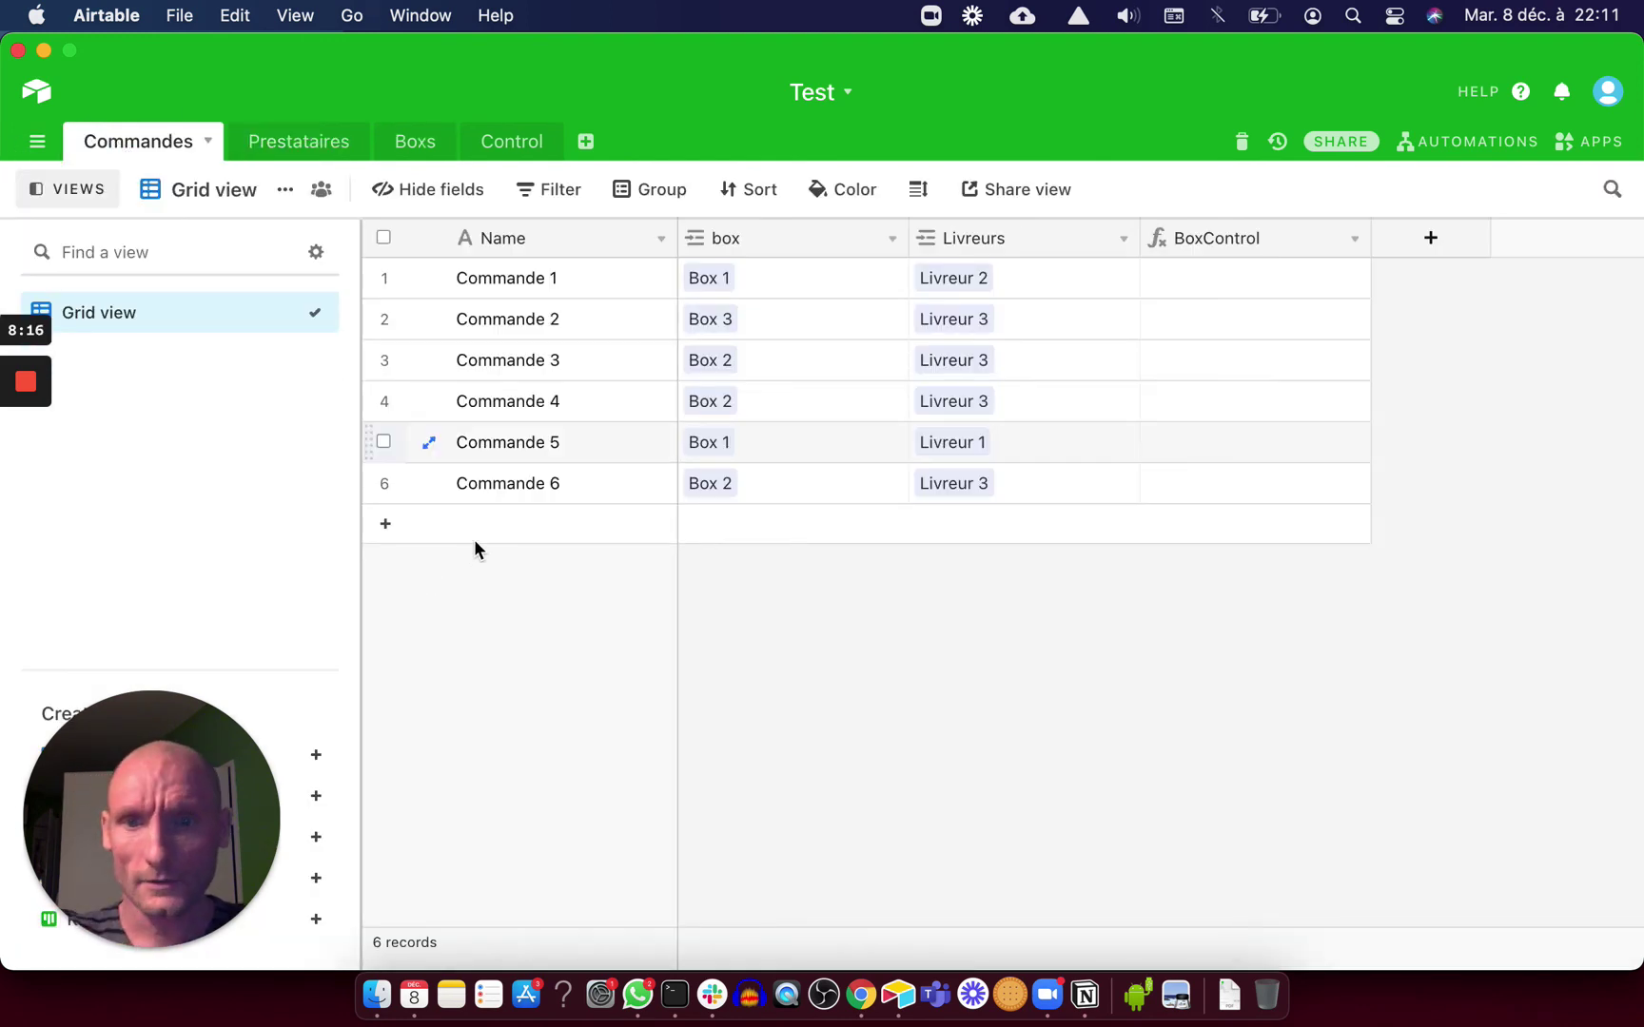
# Add a record named Commande 7 to the Commandes table and link it to Box 1 in the box field
pyautogui.click(480, 533)
pyautogui.write('Commande 7')
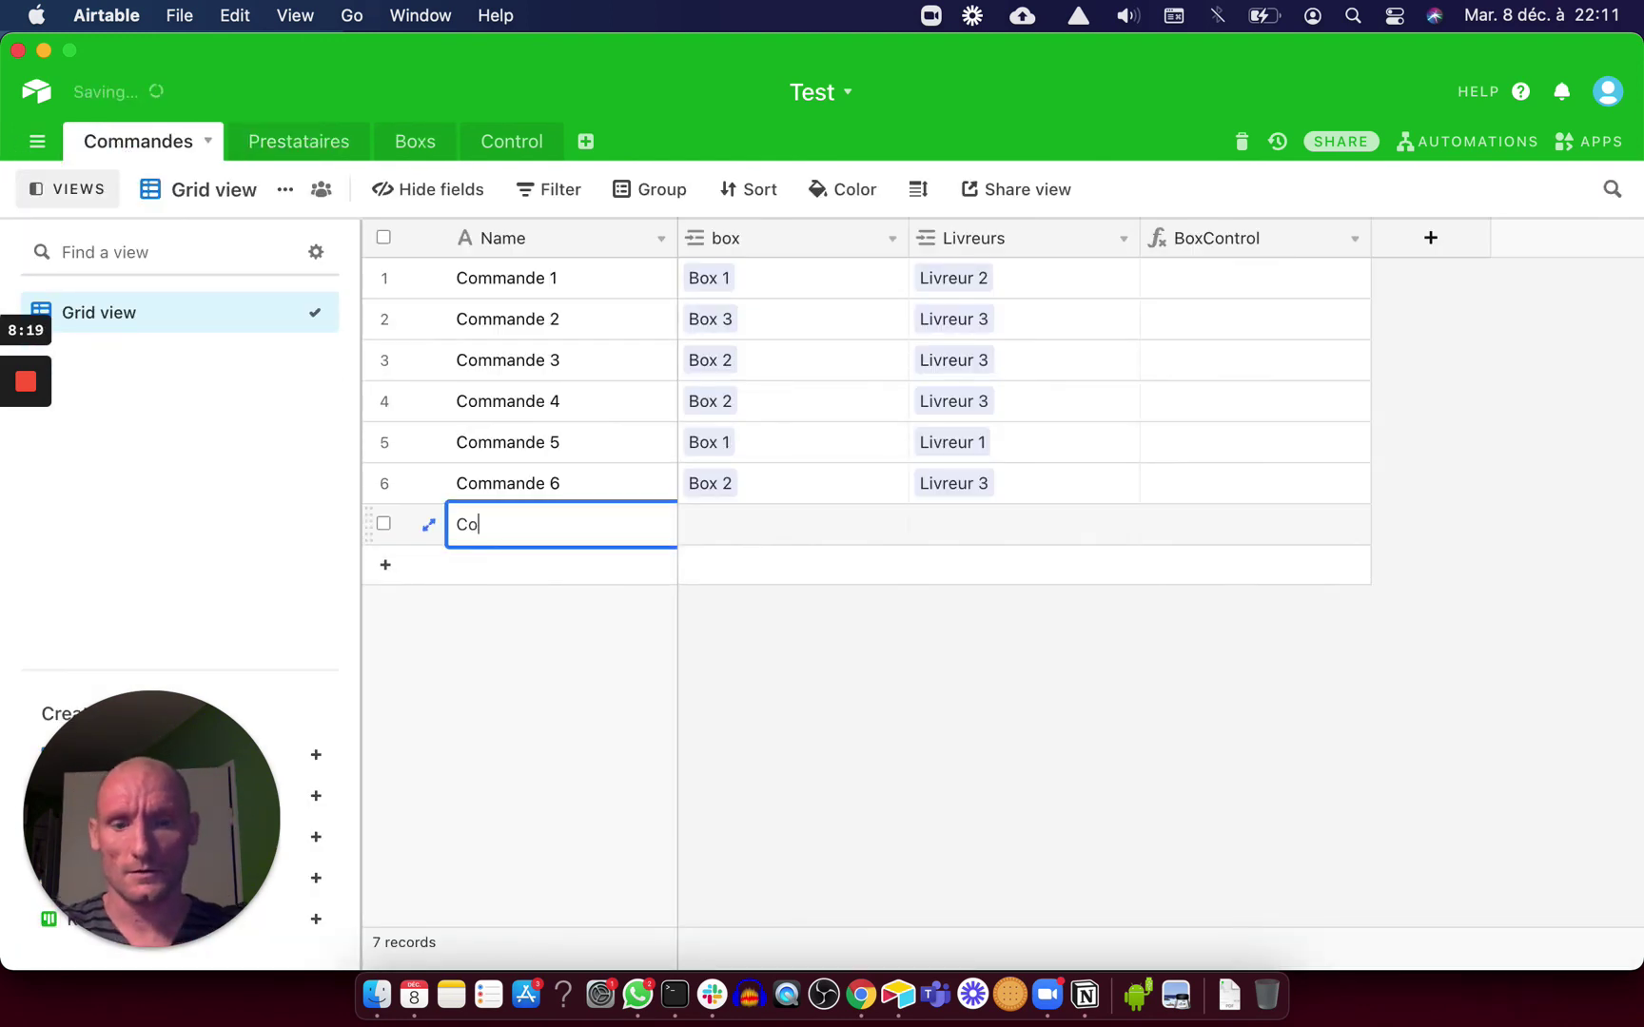
pyautogui.click(720, 544)
pyautogui.write('Box')
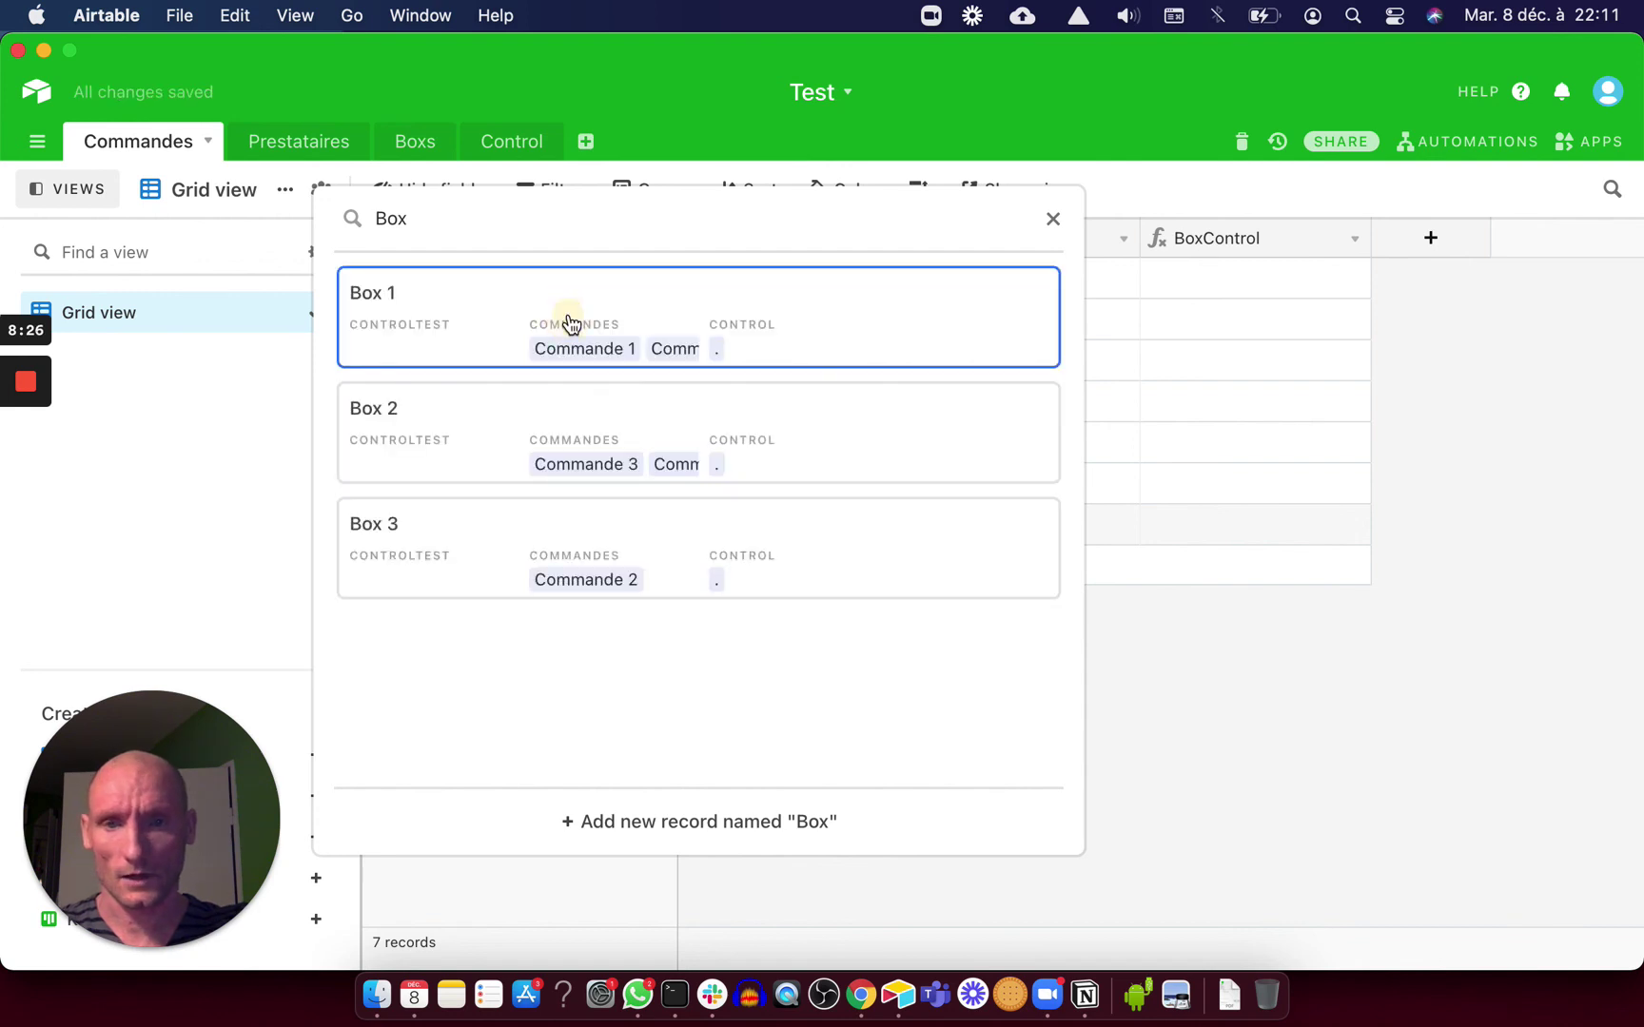
pyautogui.click(570, 323)
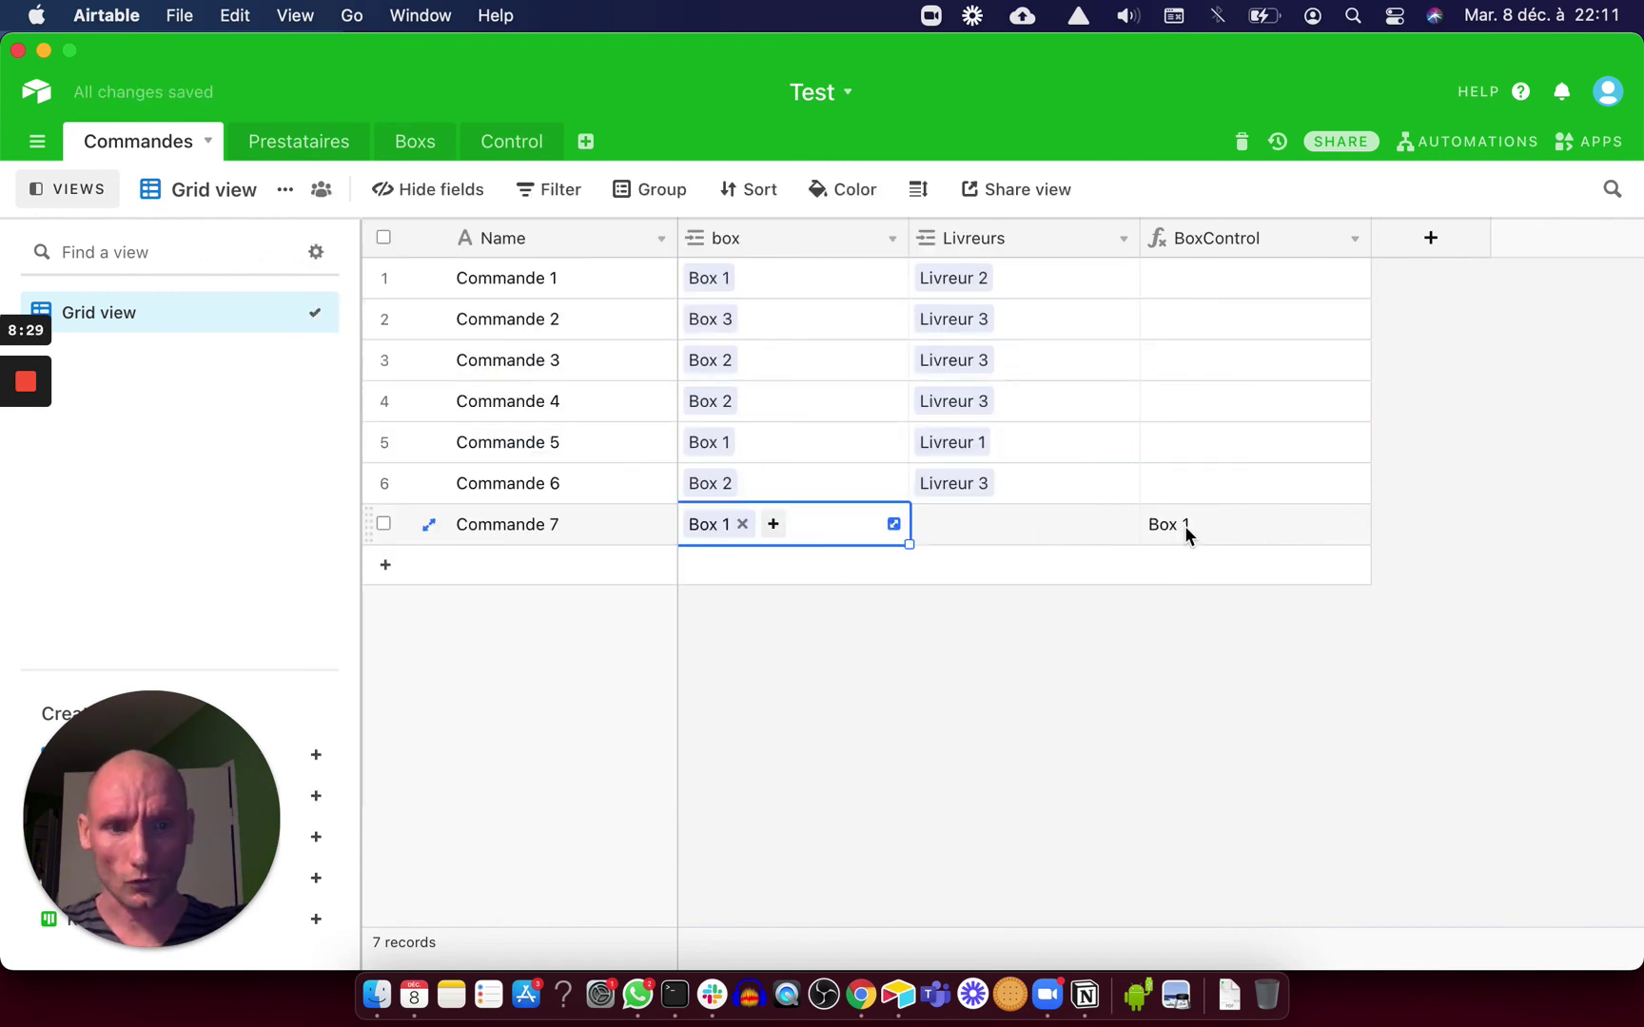
# Check the controltest and ControlElement rollup values in the Boxs and Control tables and the records in the Sélection de Prestataires view
pyautogui.click(425, 152)
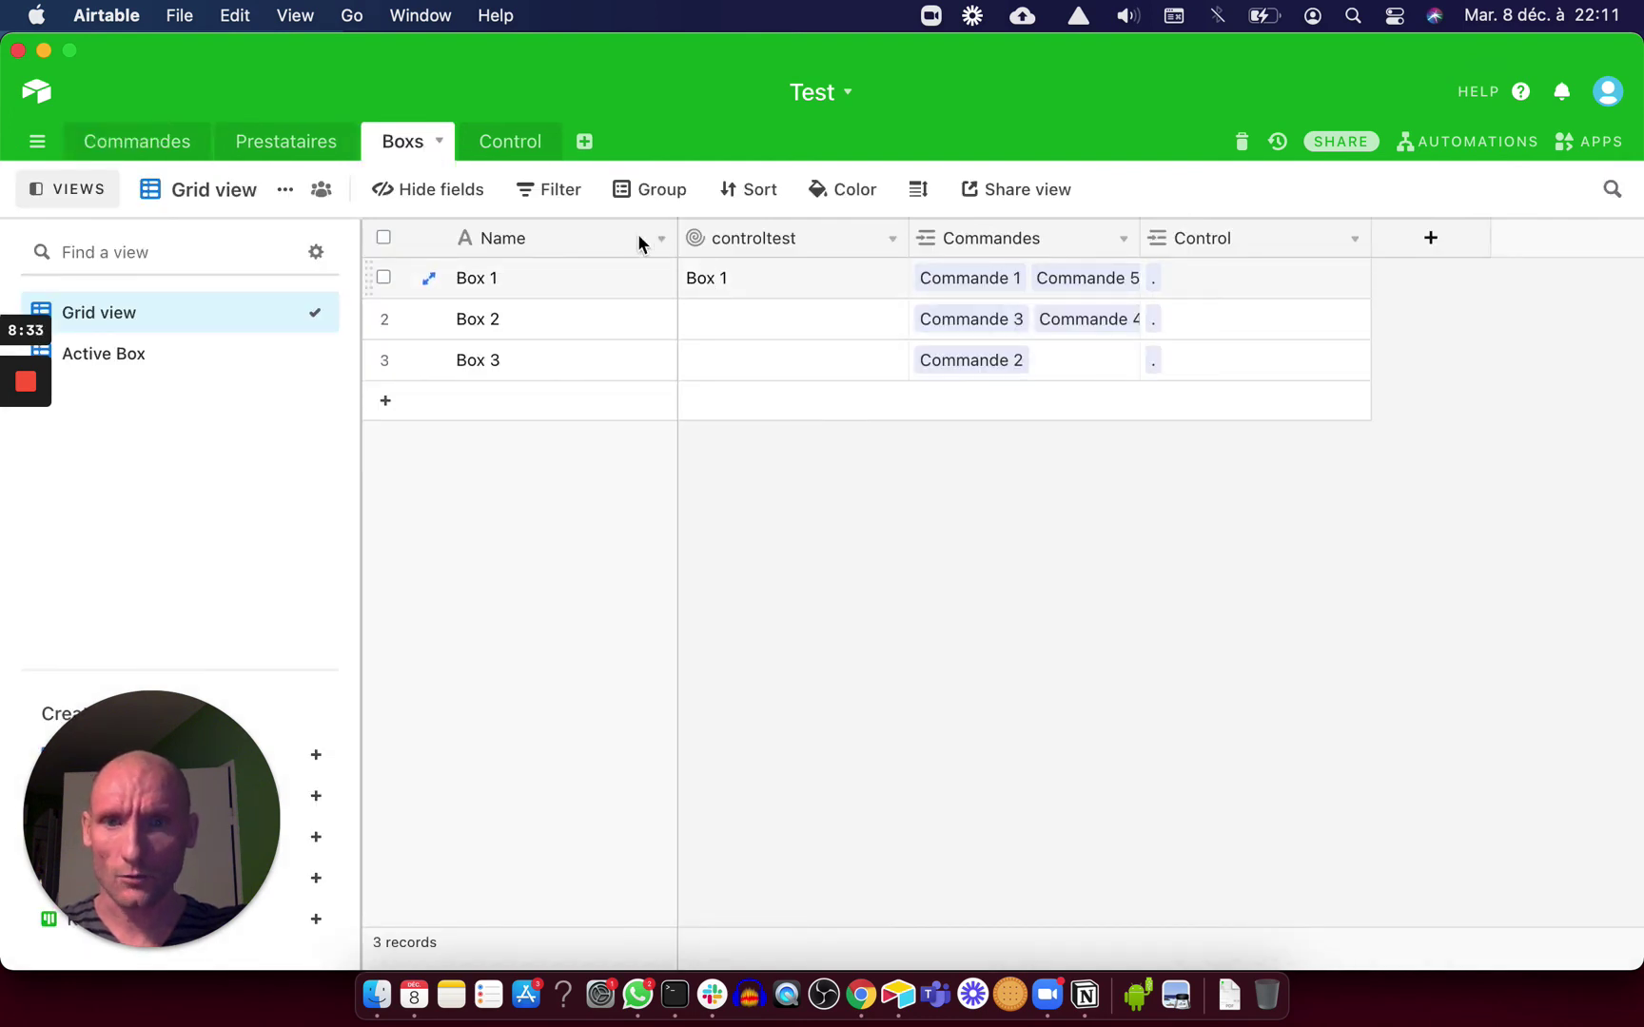
pyautogui.click(530, 147)
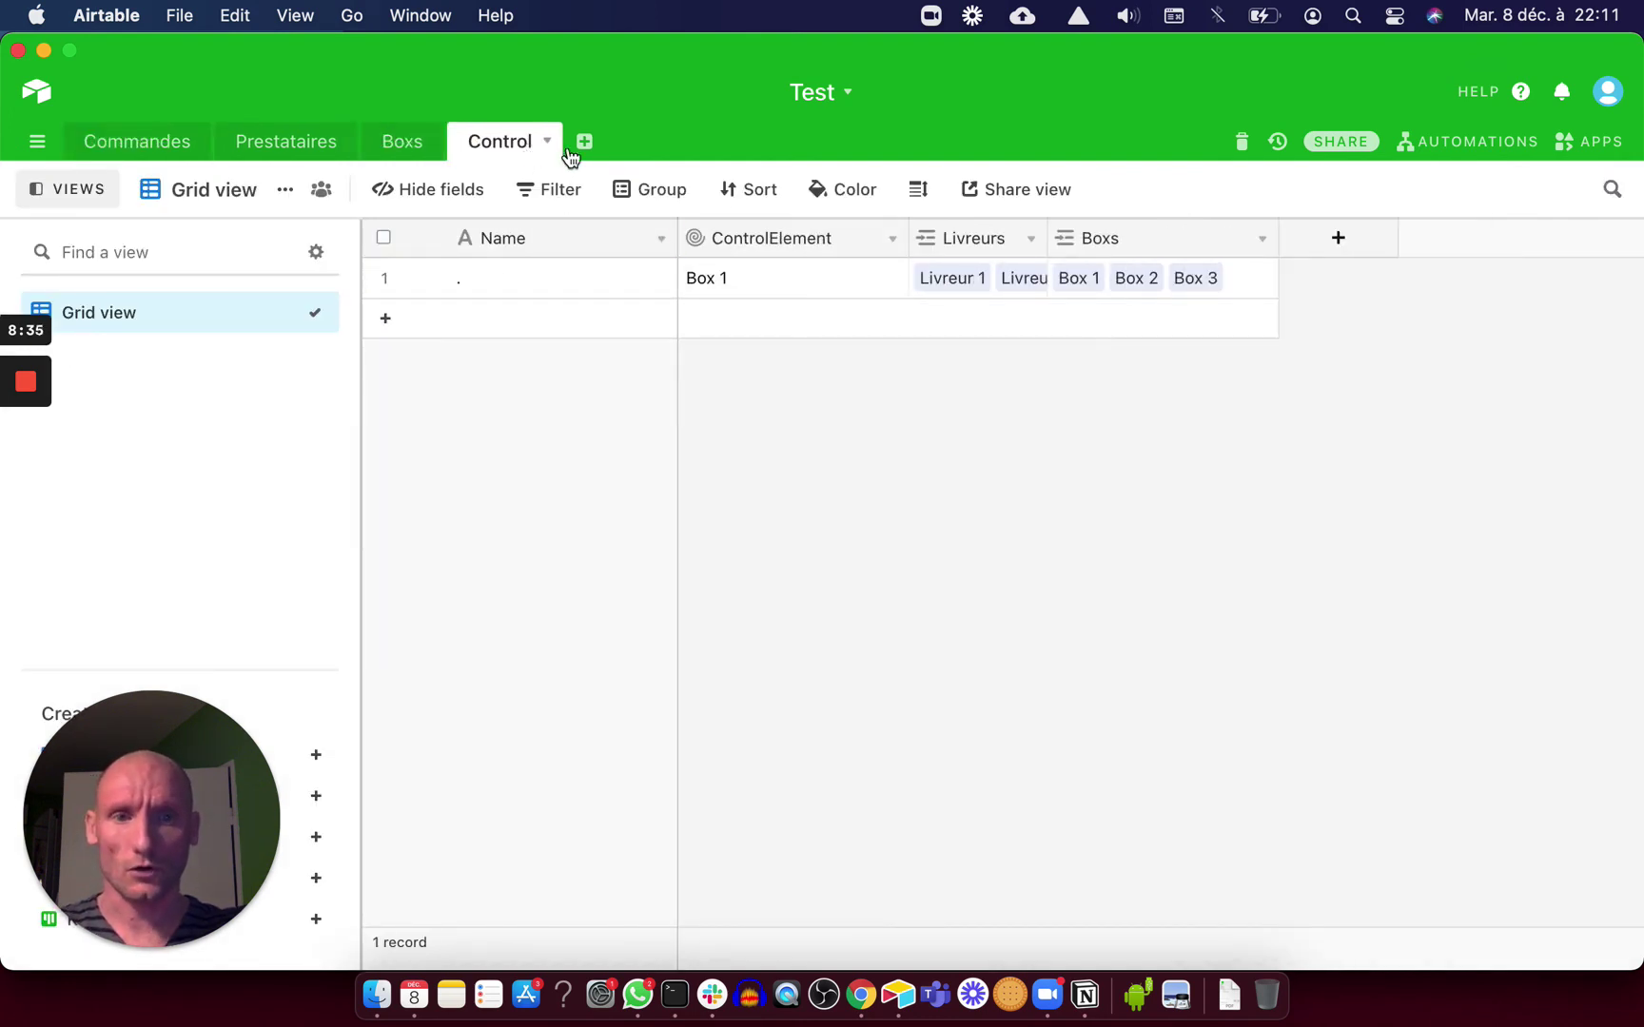
pyautogui.click(789, 275)
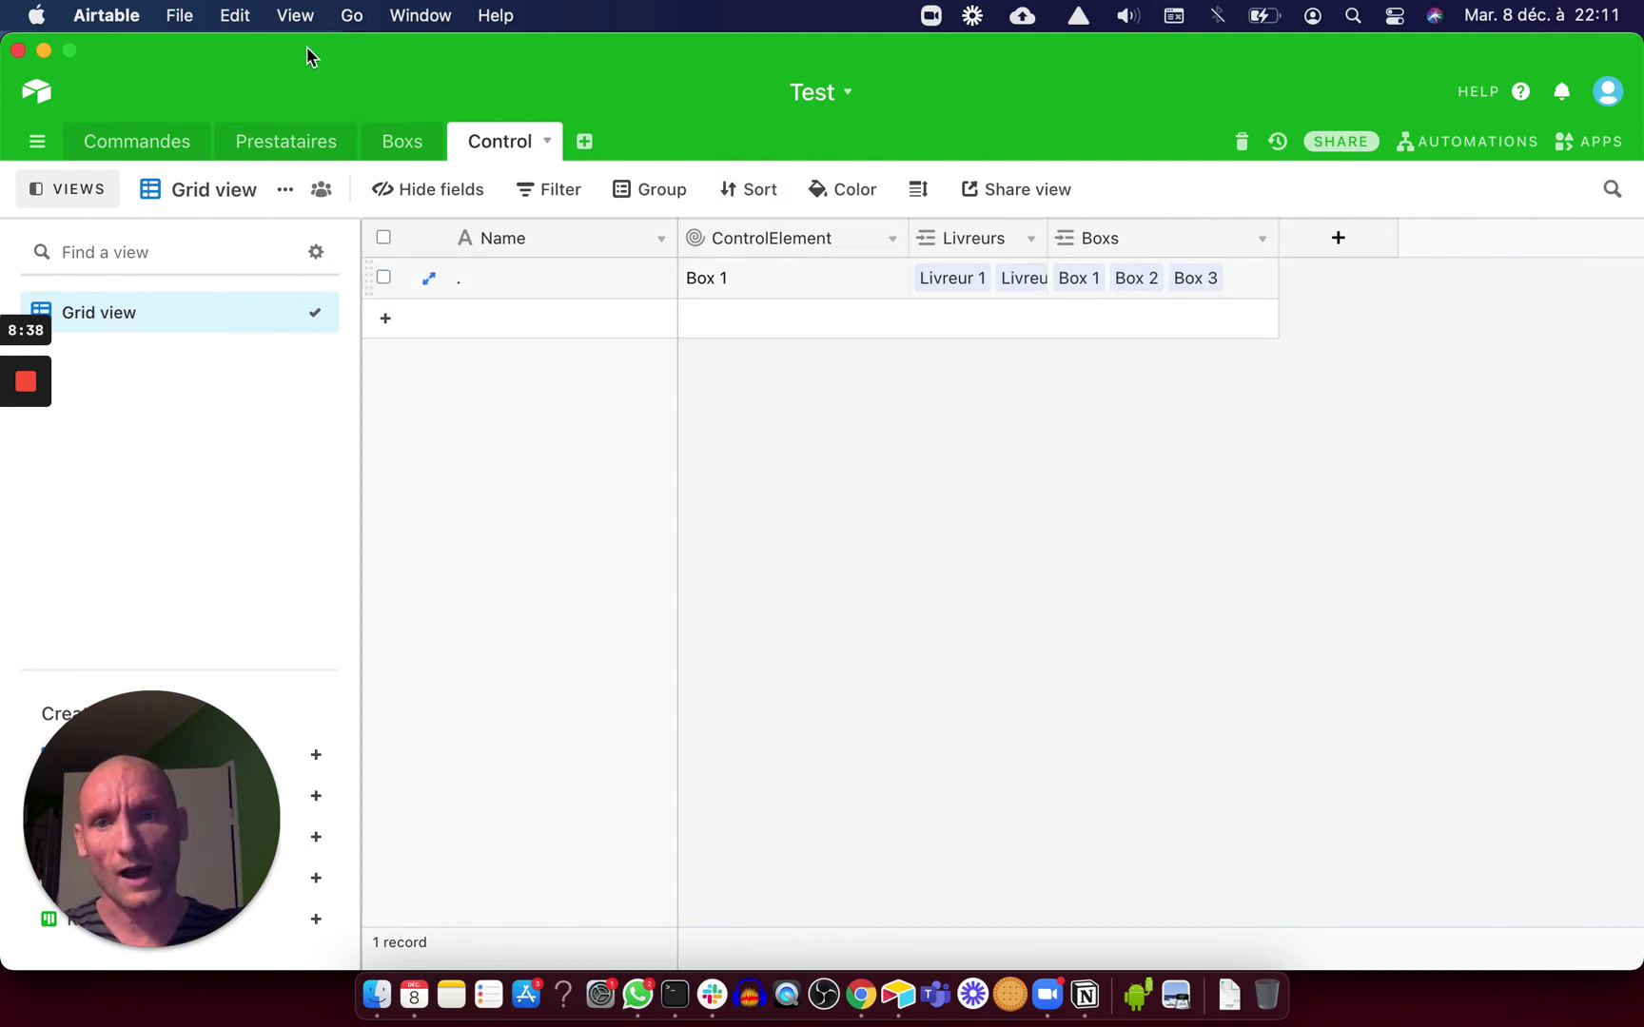
pyautogui.click(299, 138)
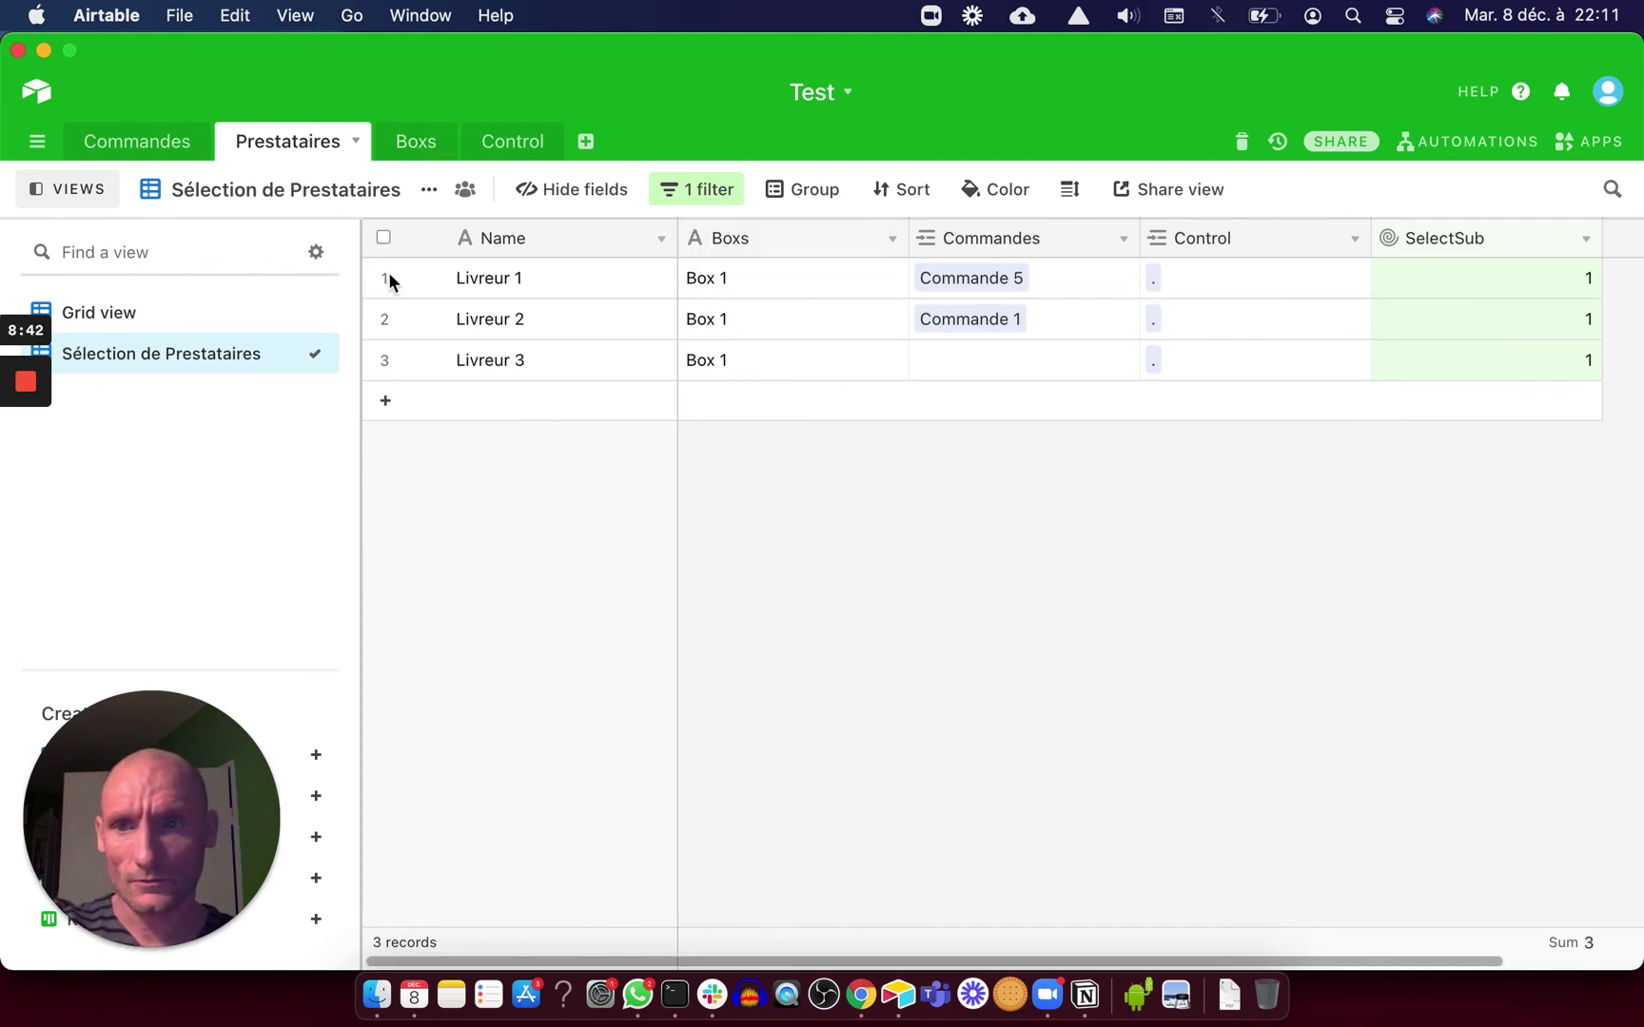
# Examine the SelectSub rollup settings from the Prestataires Grid view, save them as they are, and return to the Sélection de Prestataires view
pyautogui.click(246, 328)
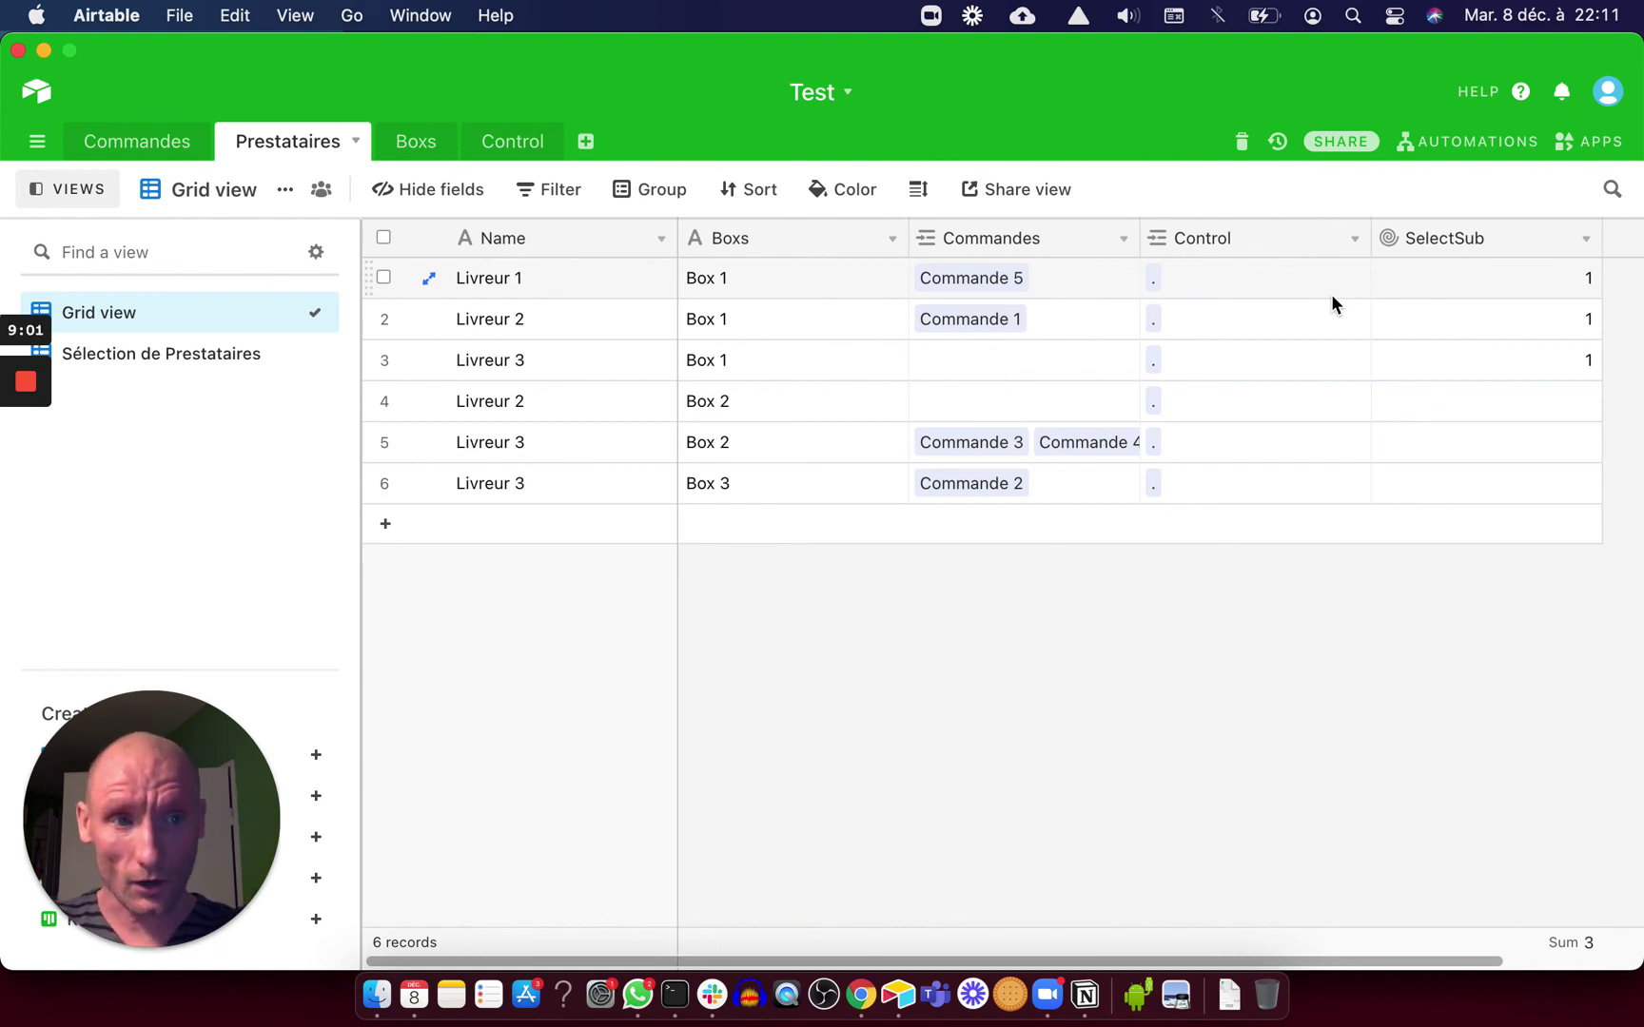
pyautogui.click(1584, 238)
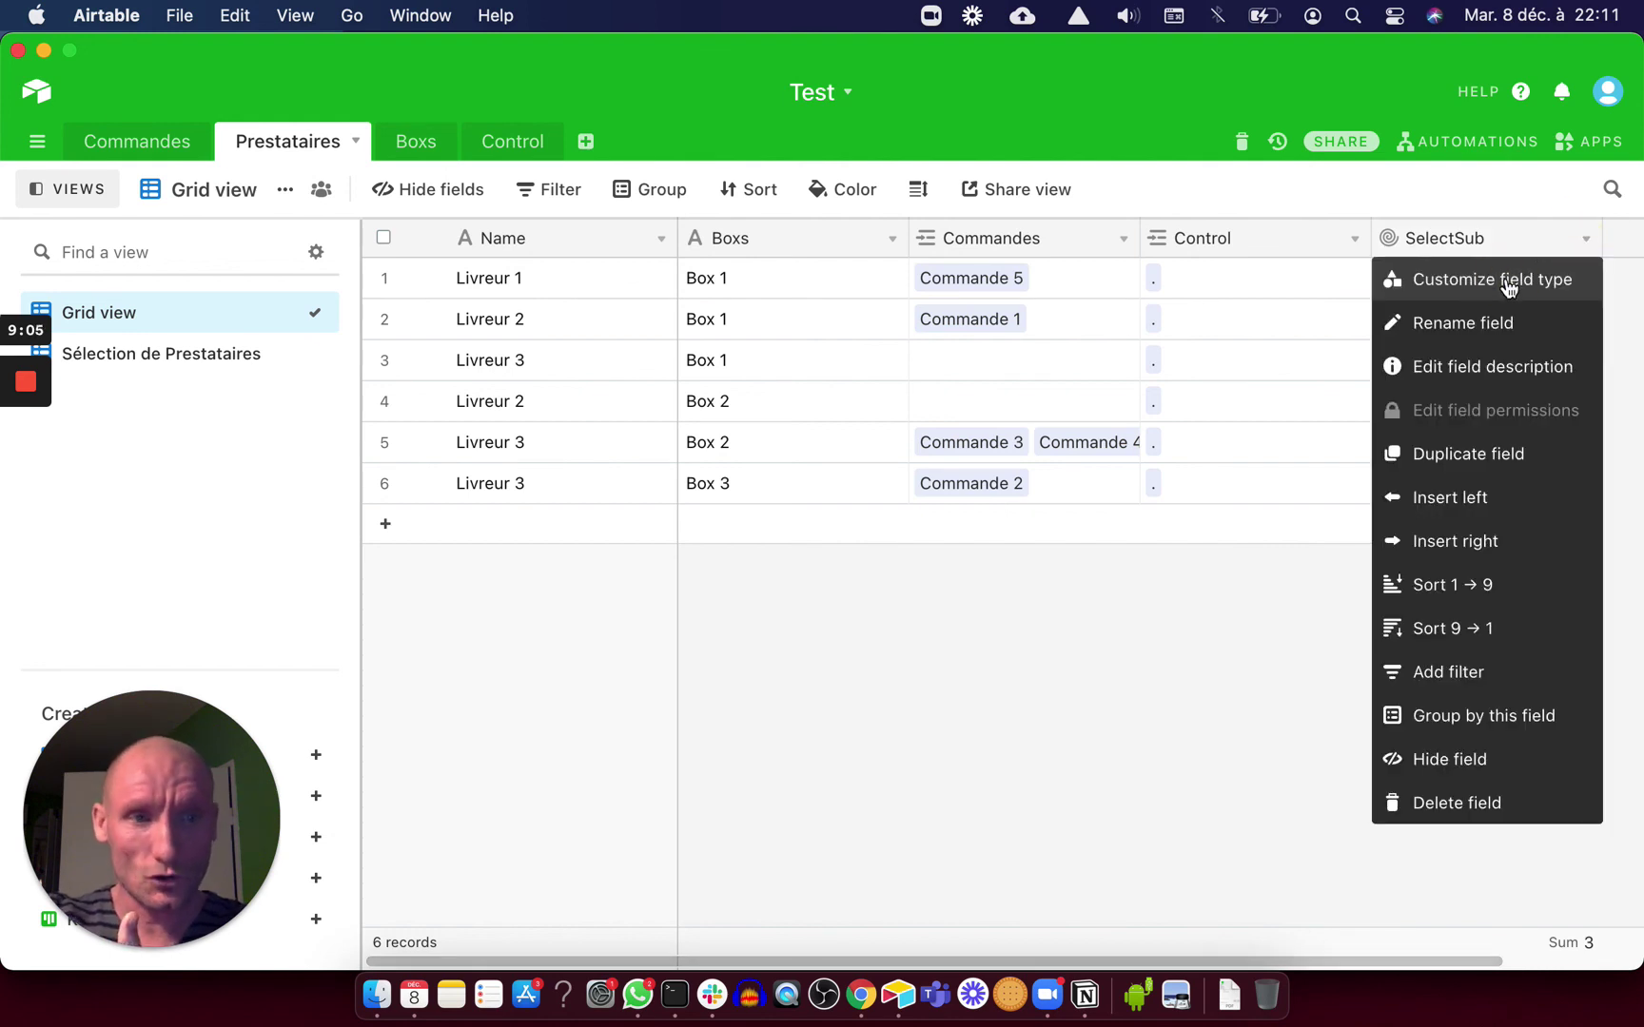
pyautogui.click(1507, 280)
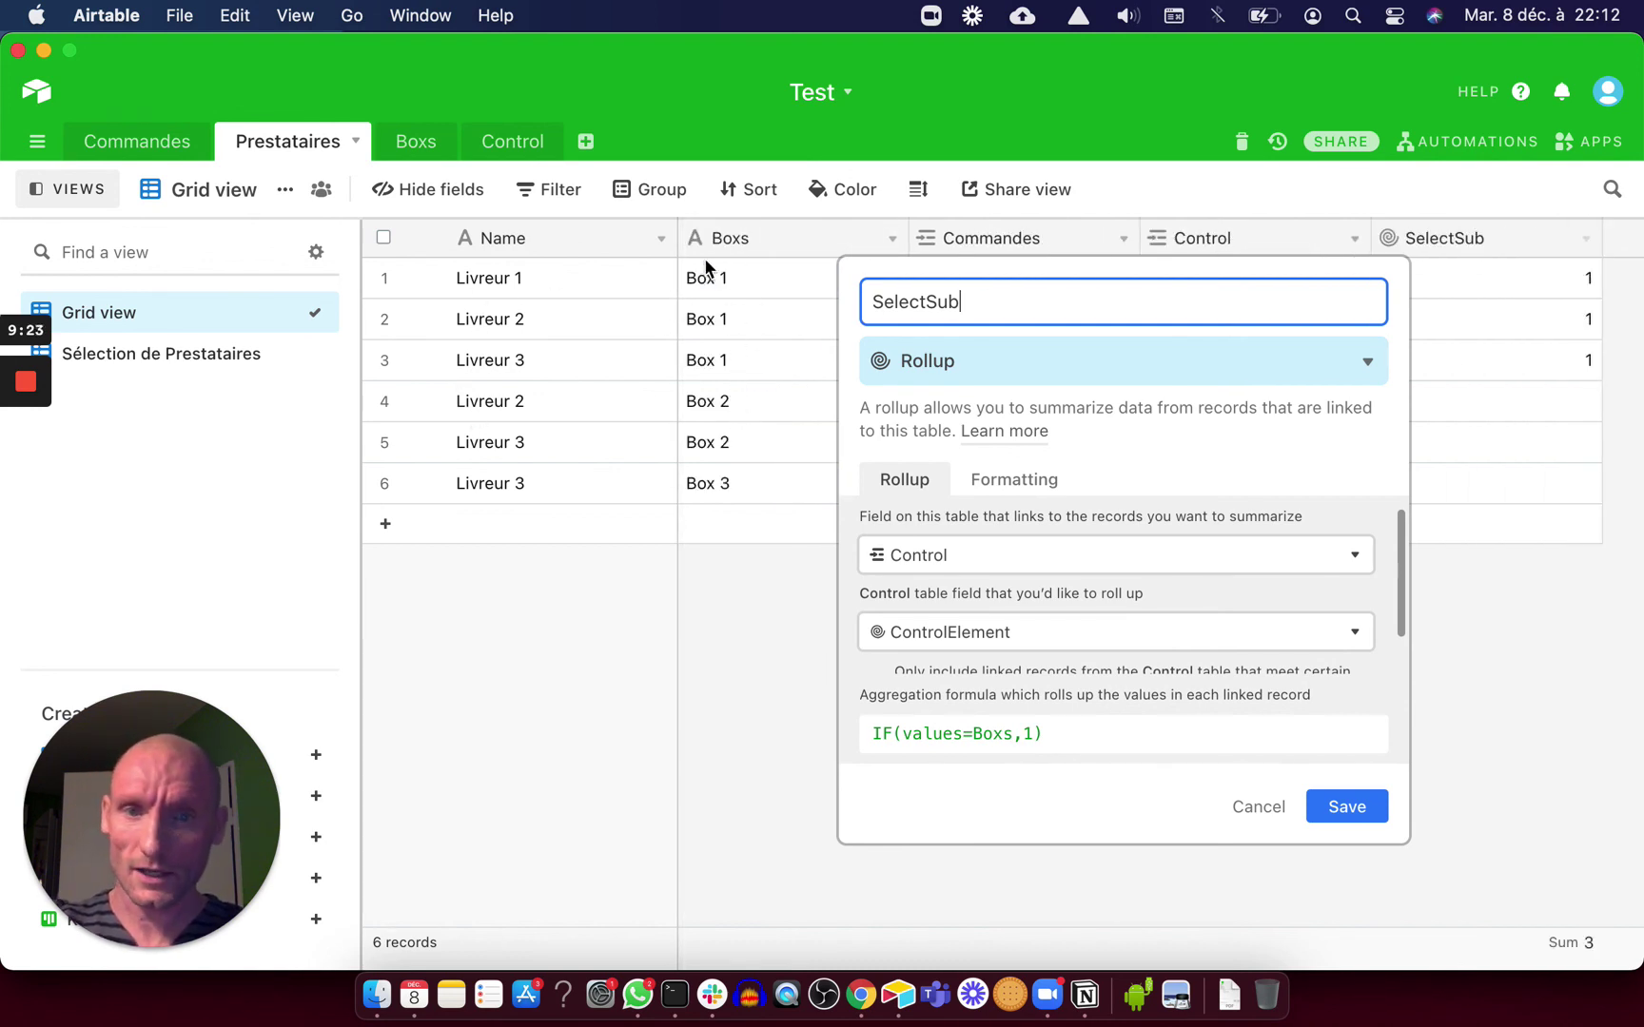
pyautogui.click(1339, 807)
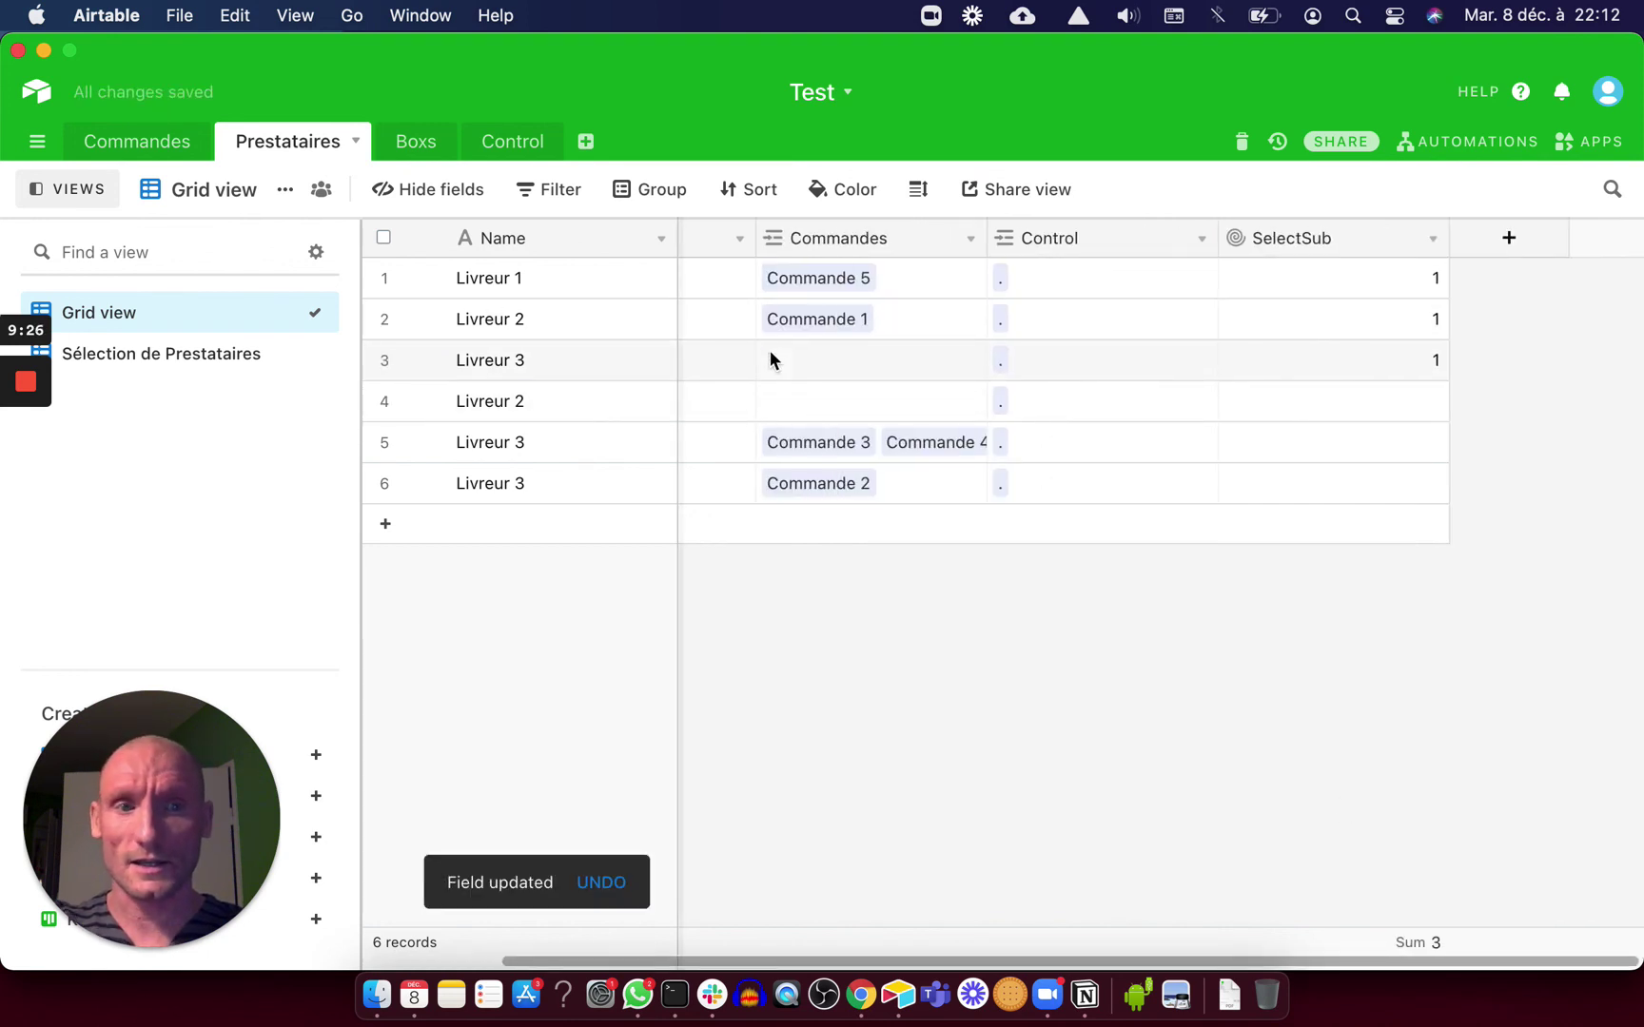
pyautogui.click(253, 360)
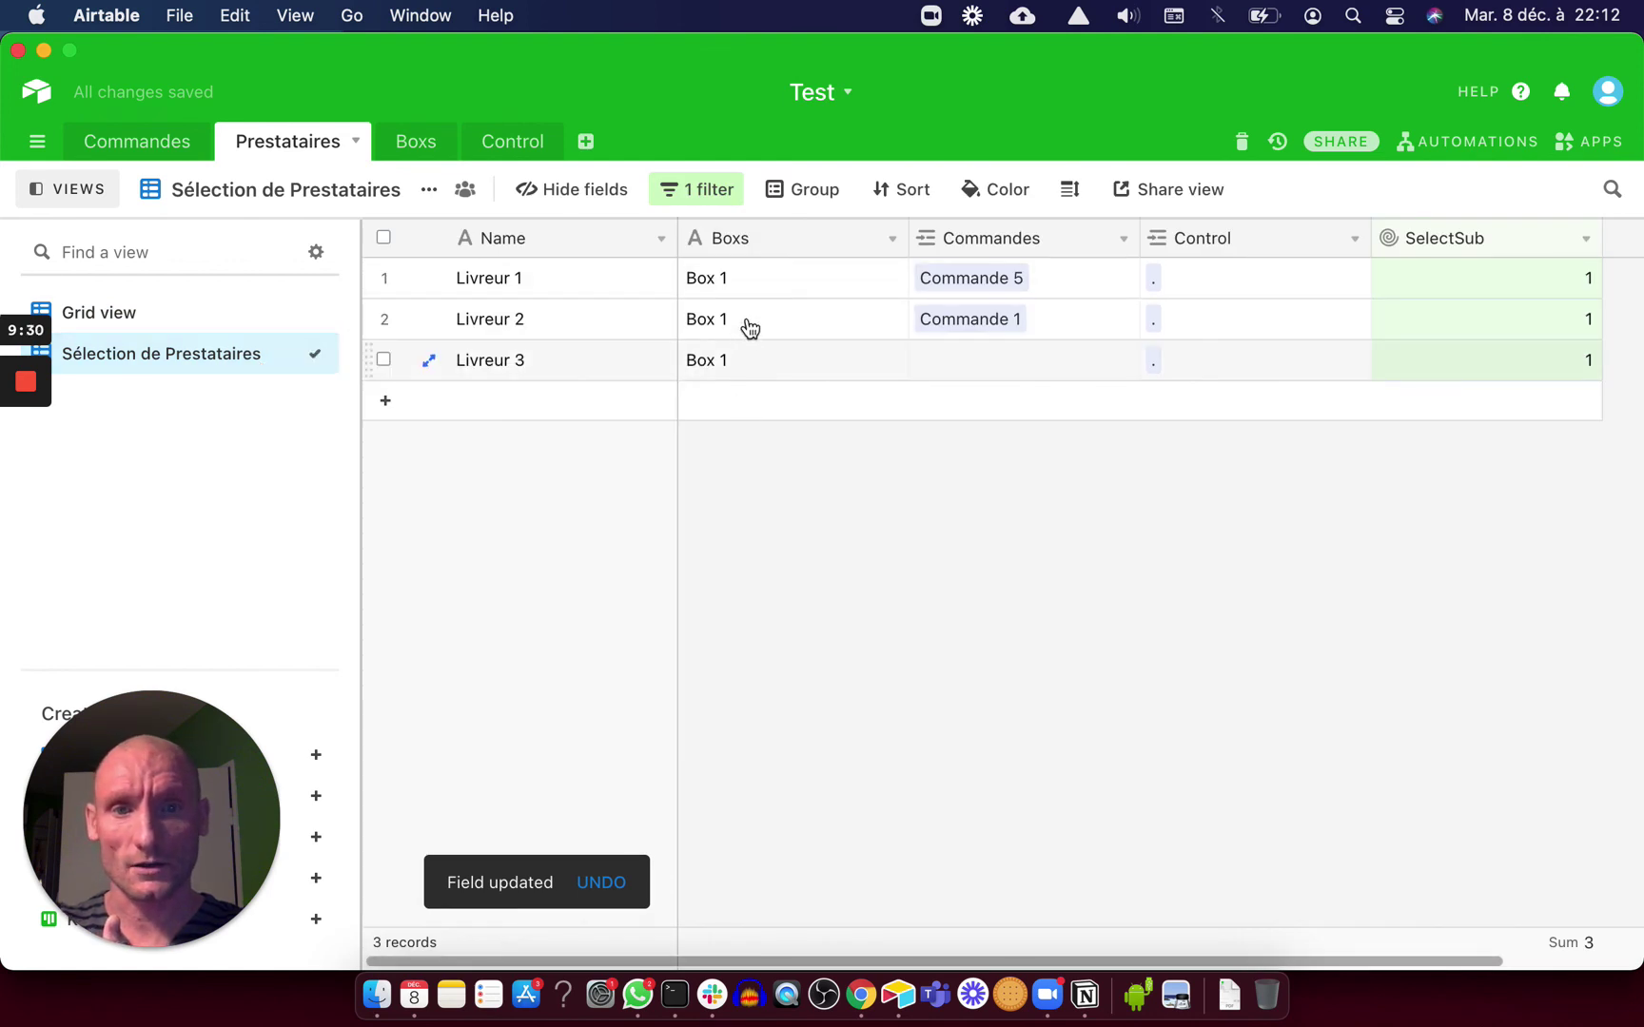
# Link Commande 7 to Livreur 1 in the Livreurs field of the Commandes table
pyautogui.click(137, 144)
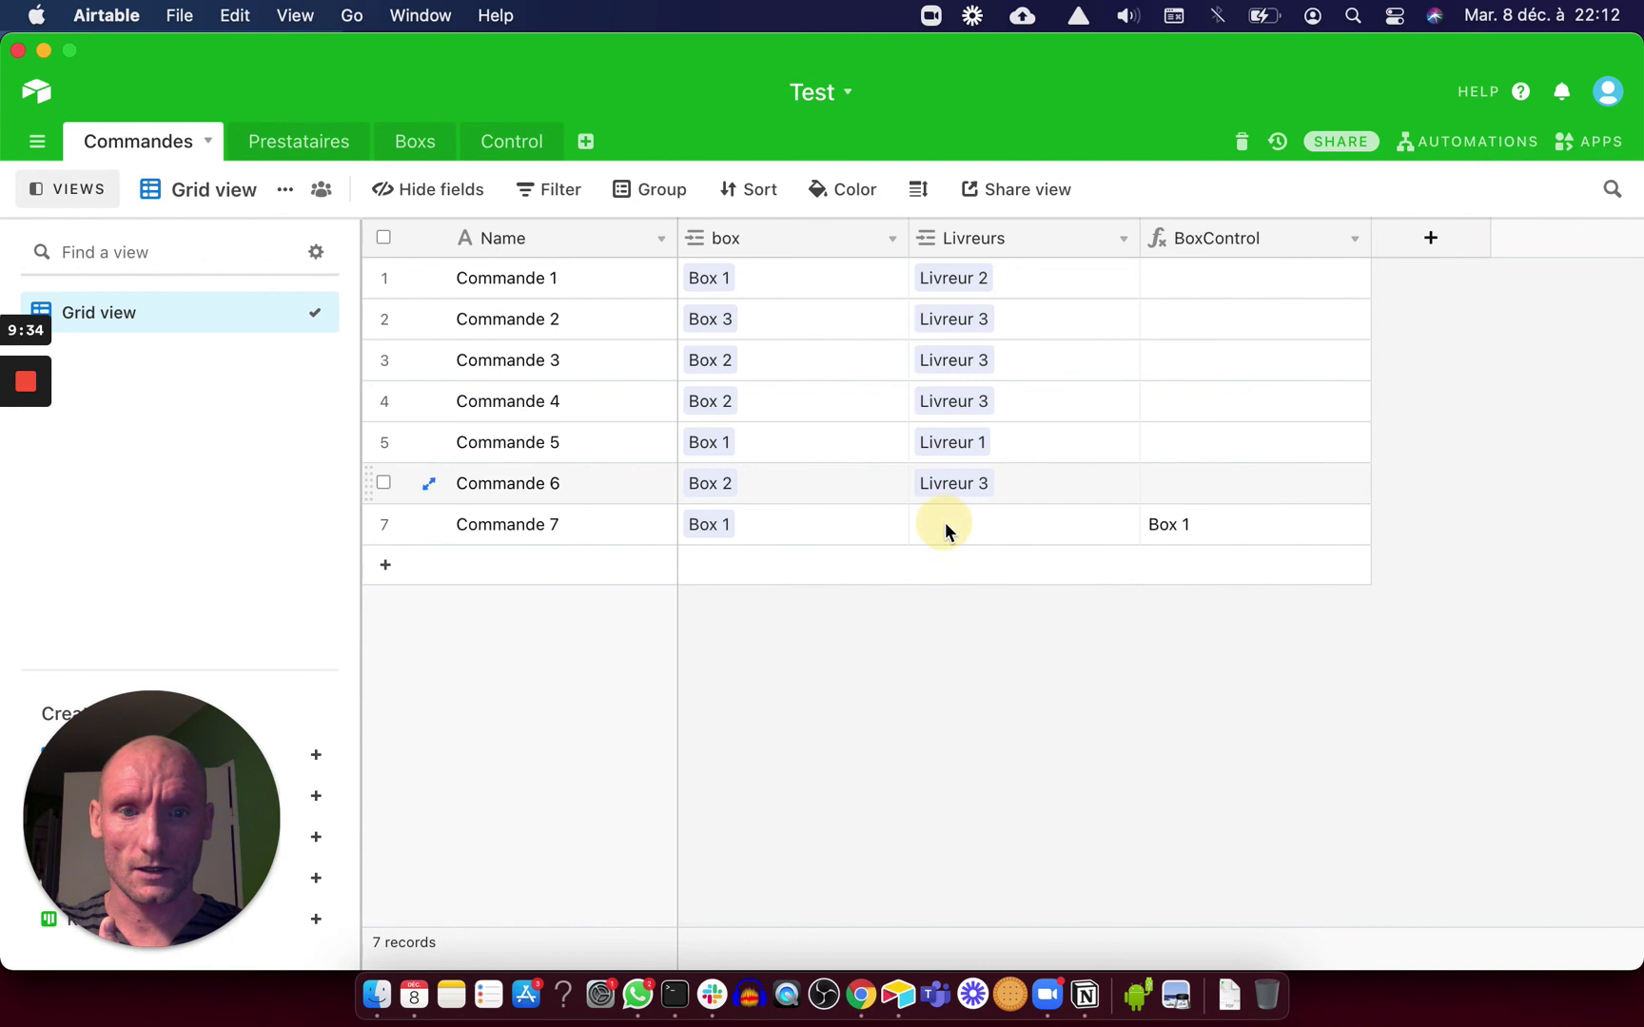
pyautogui.click(946, 525)
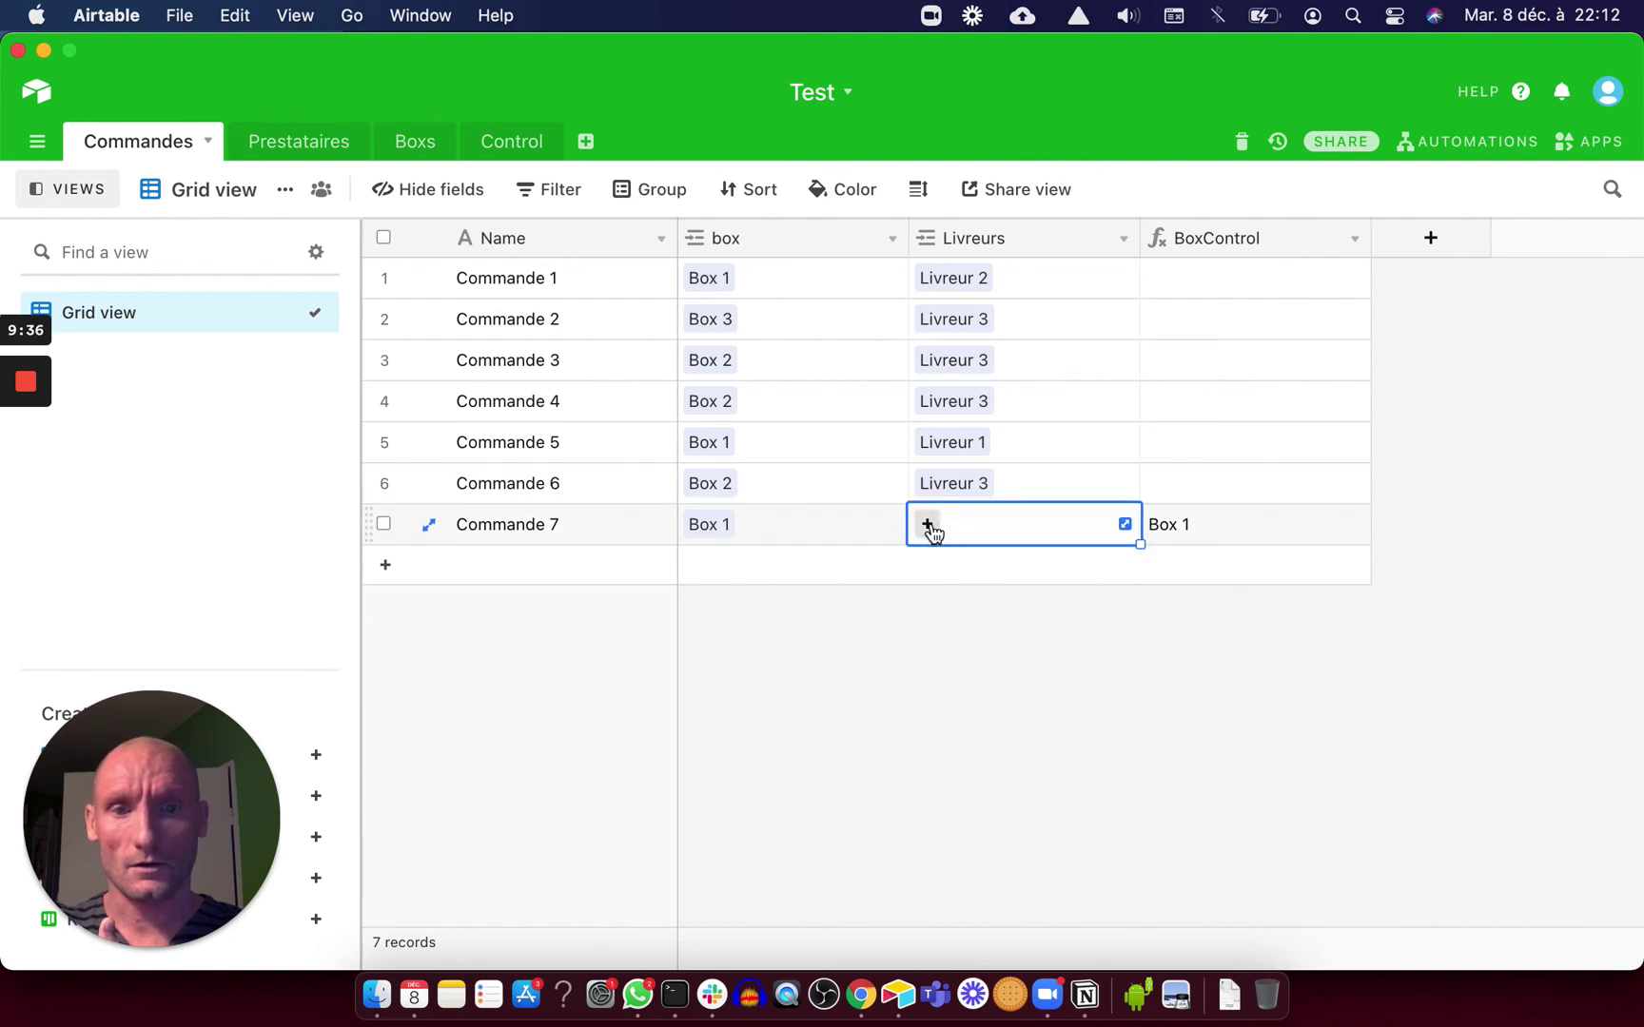
pyautogui.click(928, 525)
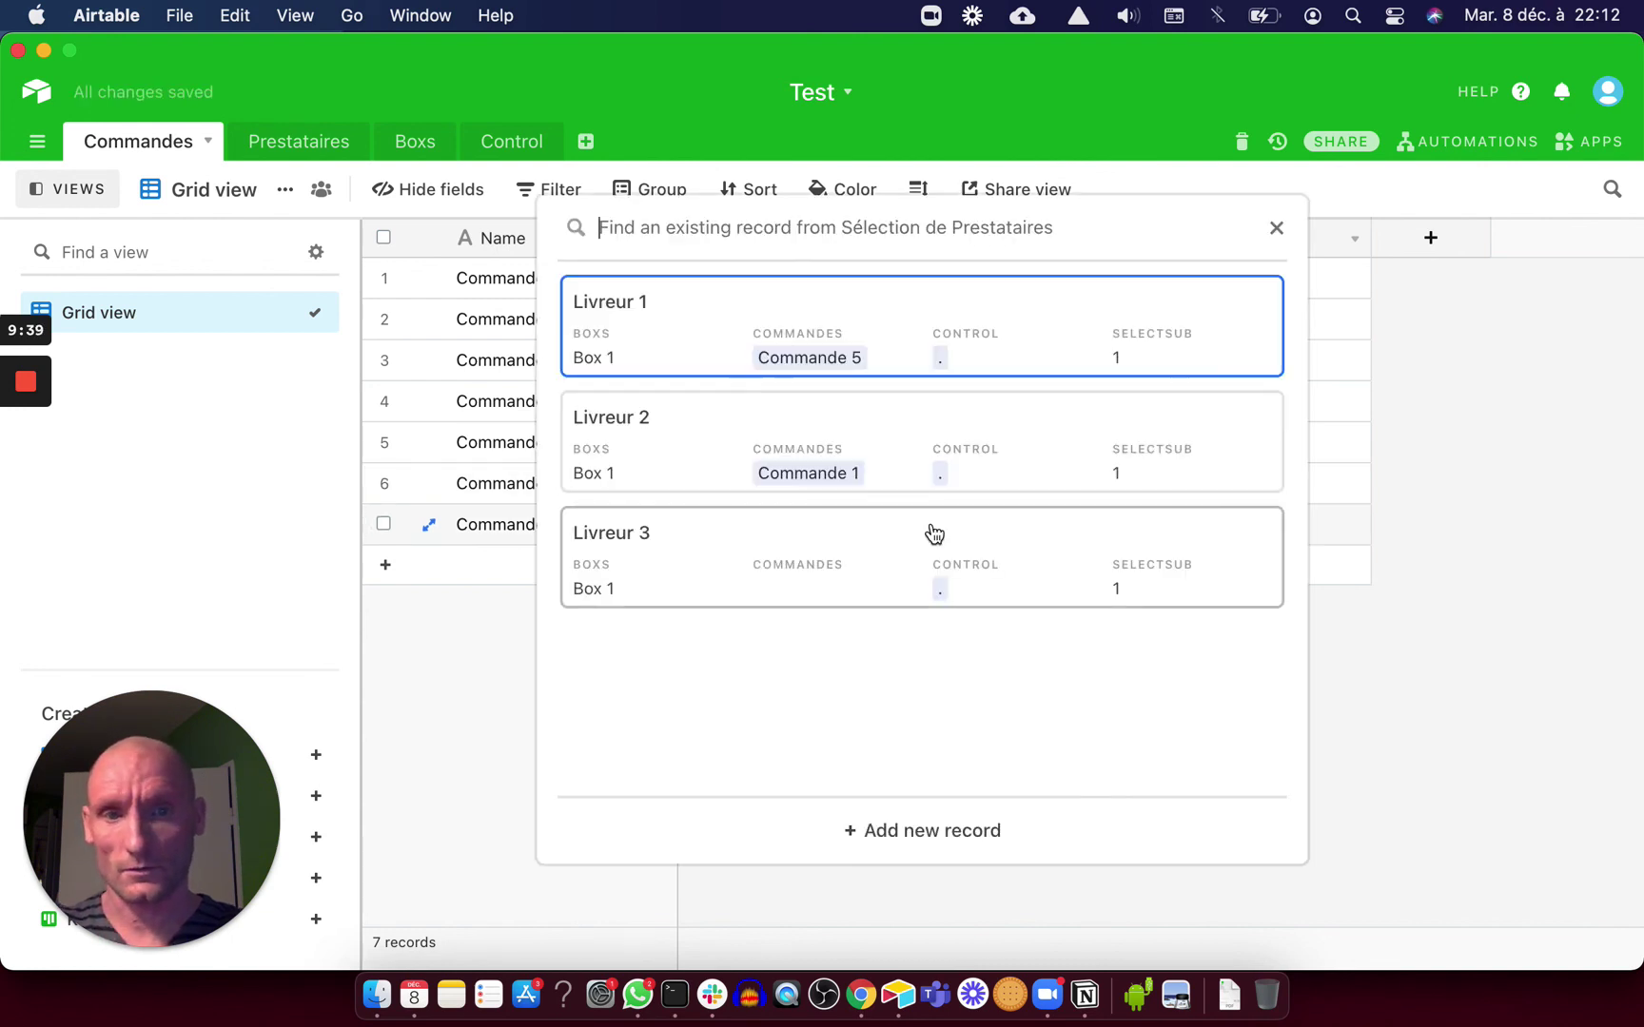
pyautogui.click(829, 318)
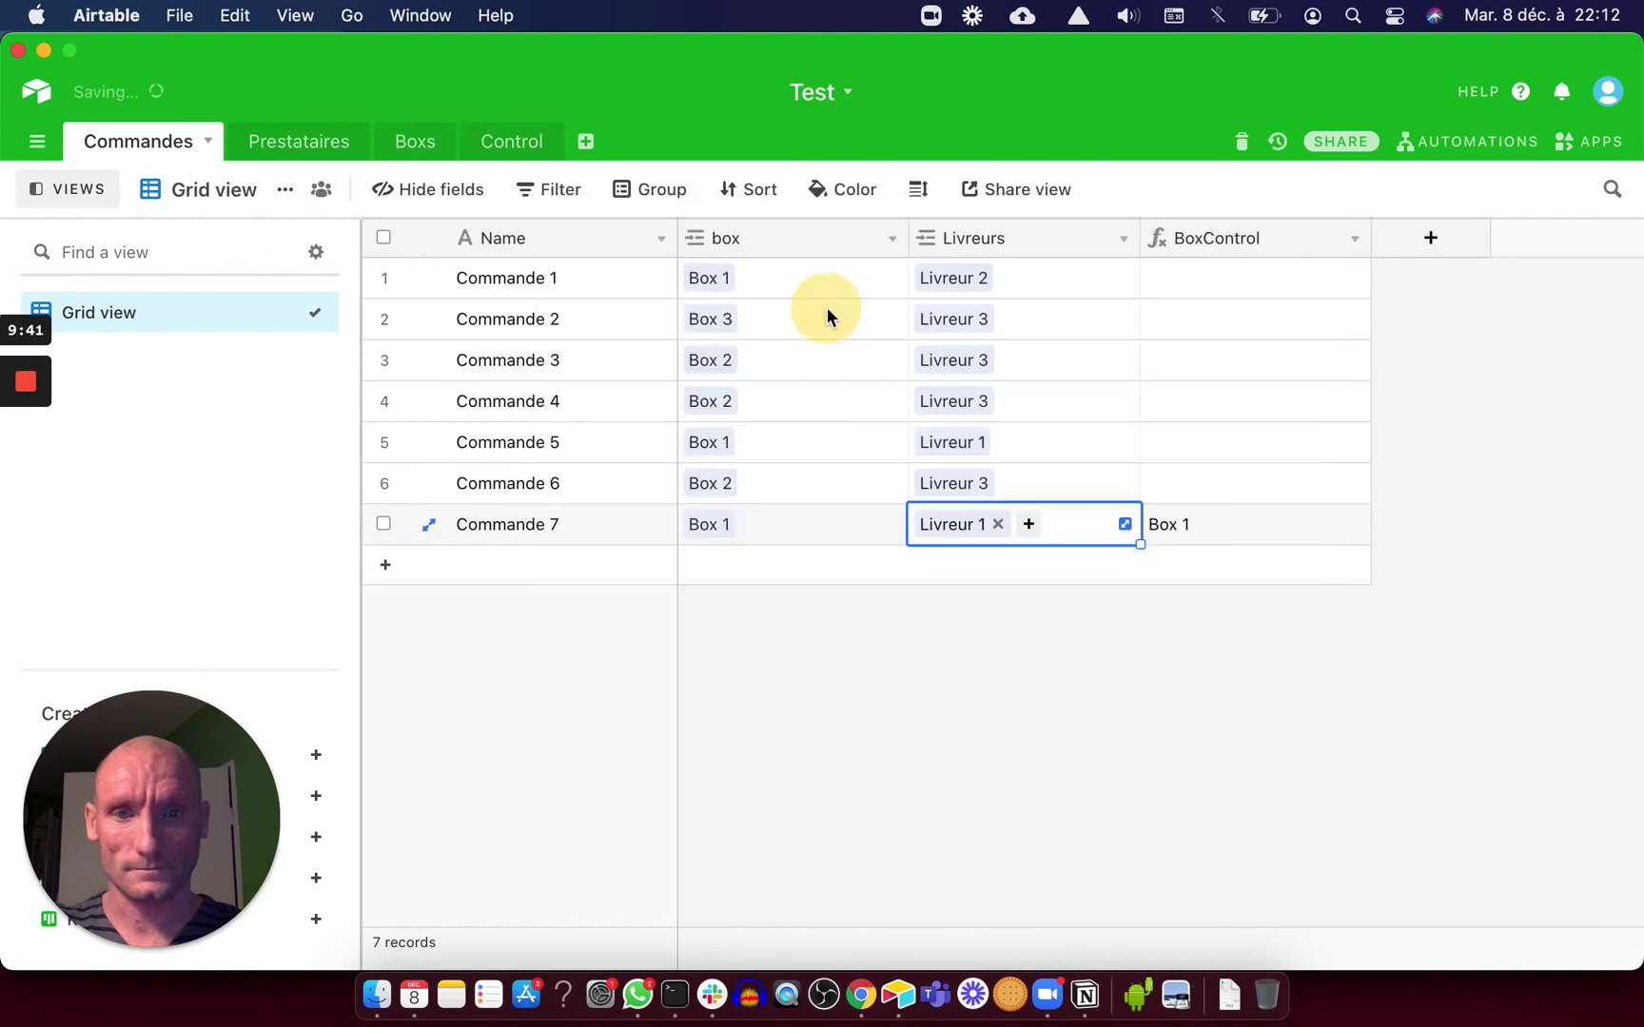
pyautogui.click(989, 784)
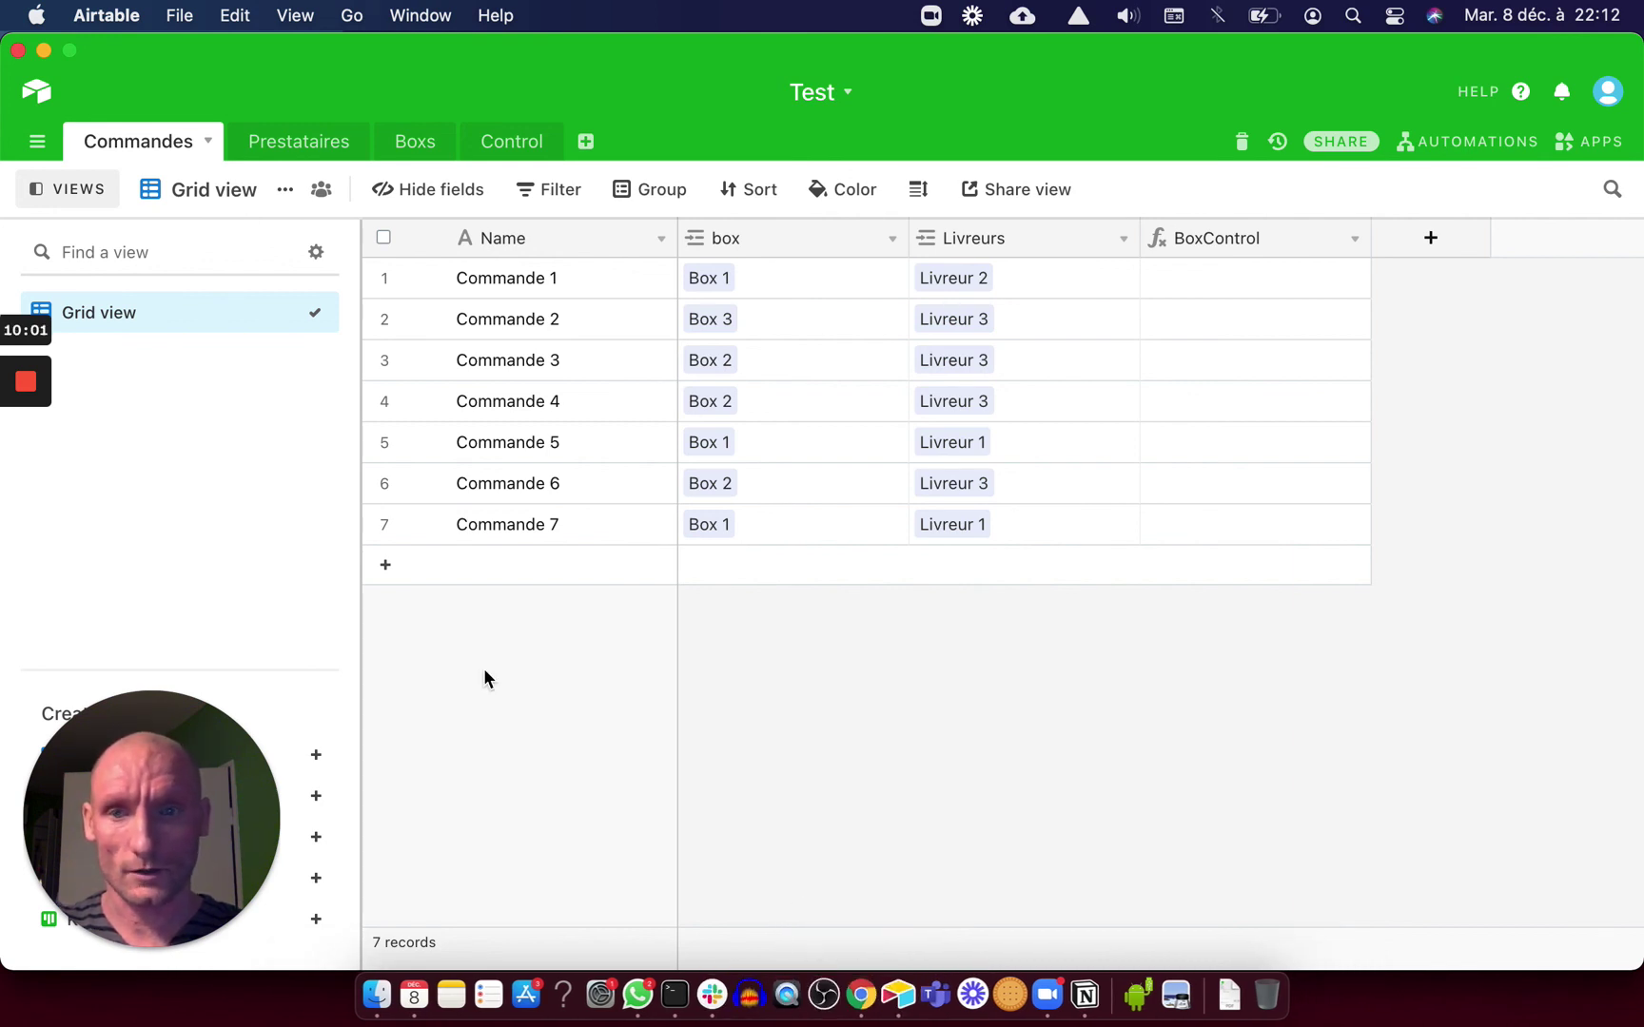
pyautogui.moveTo(26, 388)
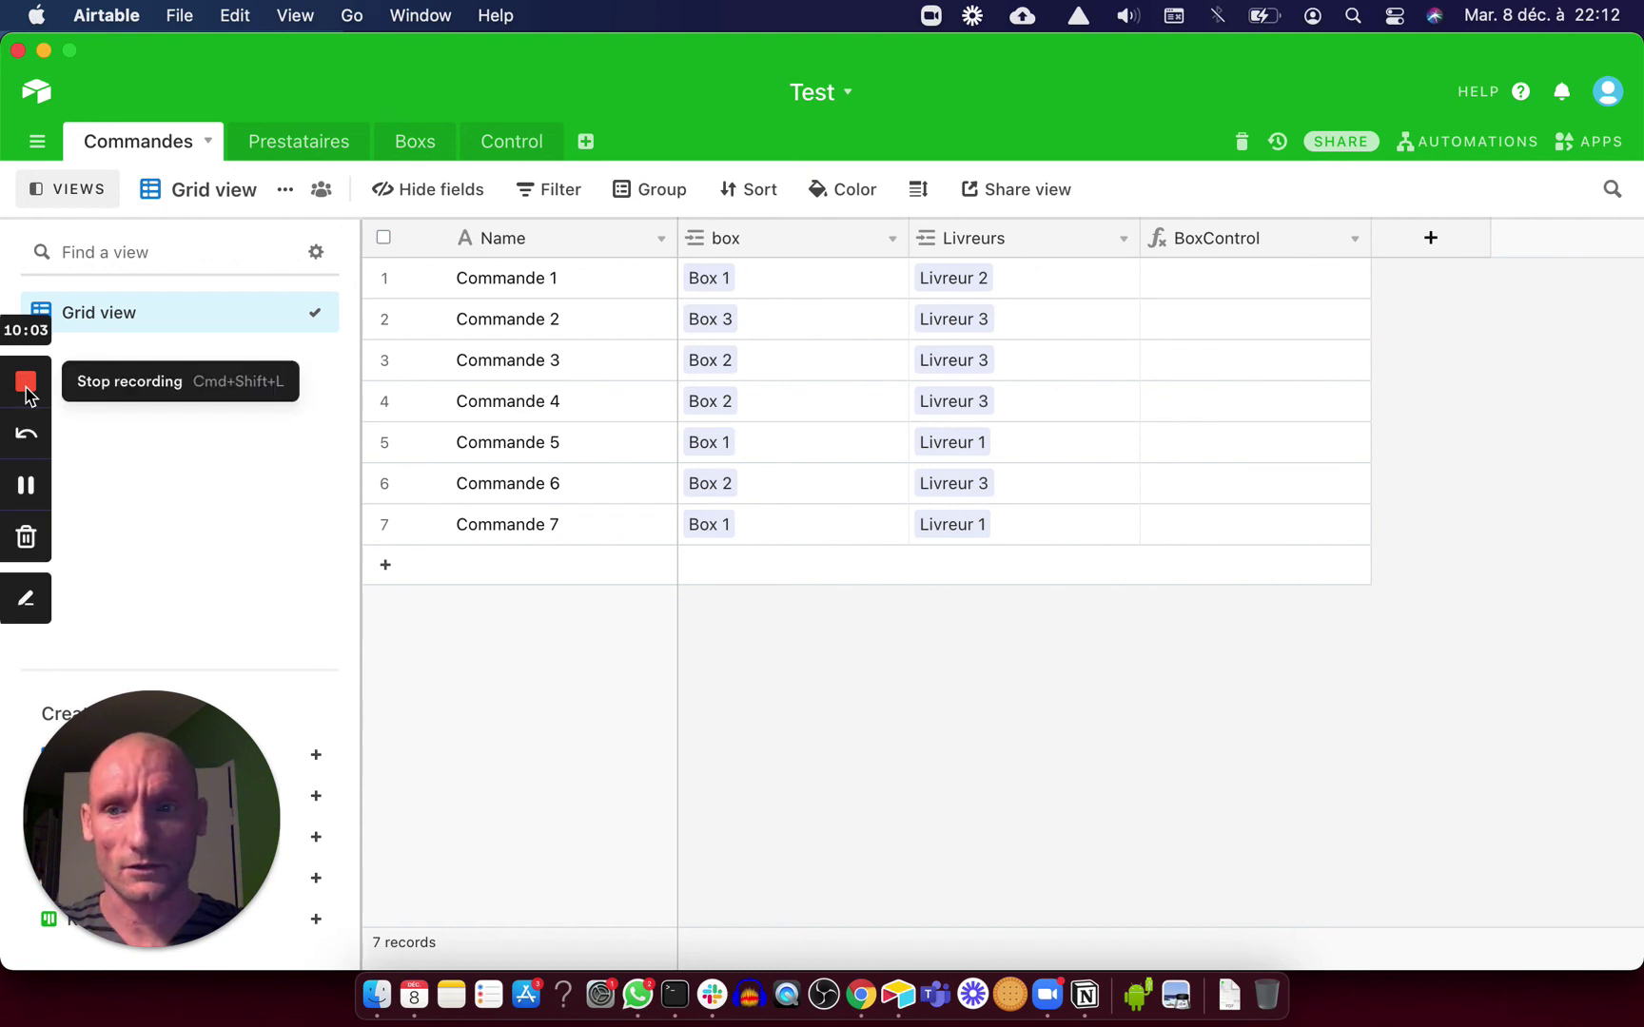